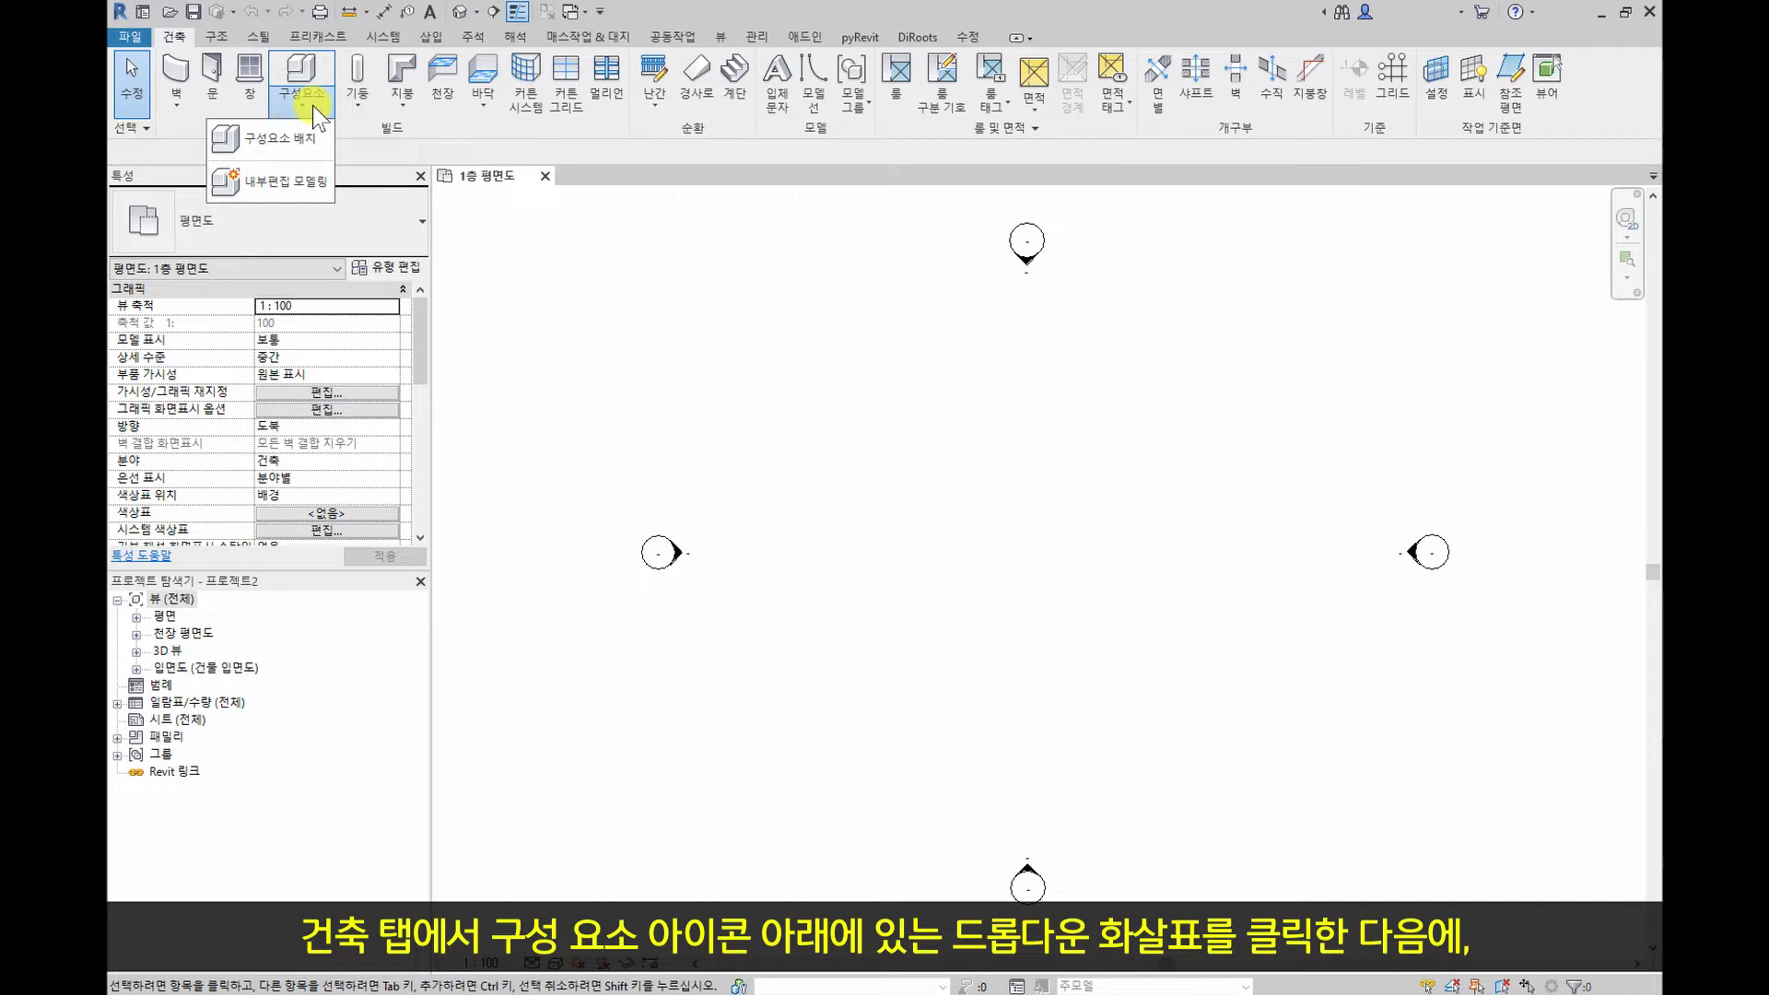
Start a new in-place model and assign it to the 일반 모델 (Generic Models) family category
{"action": "left_click", "coordinate": [324, 179]}
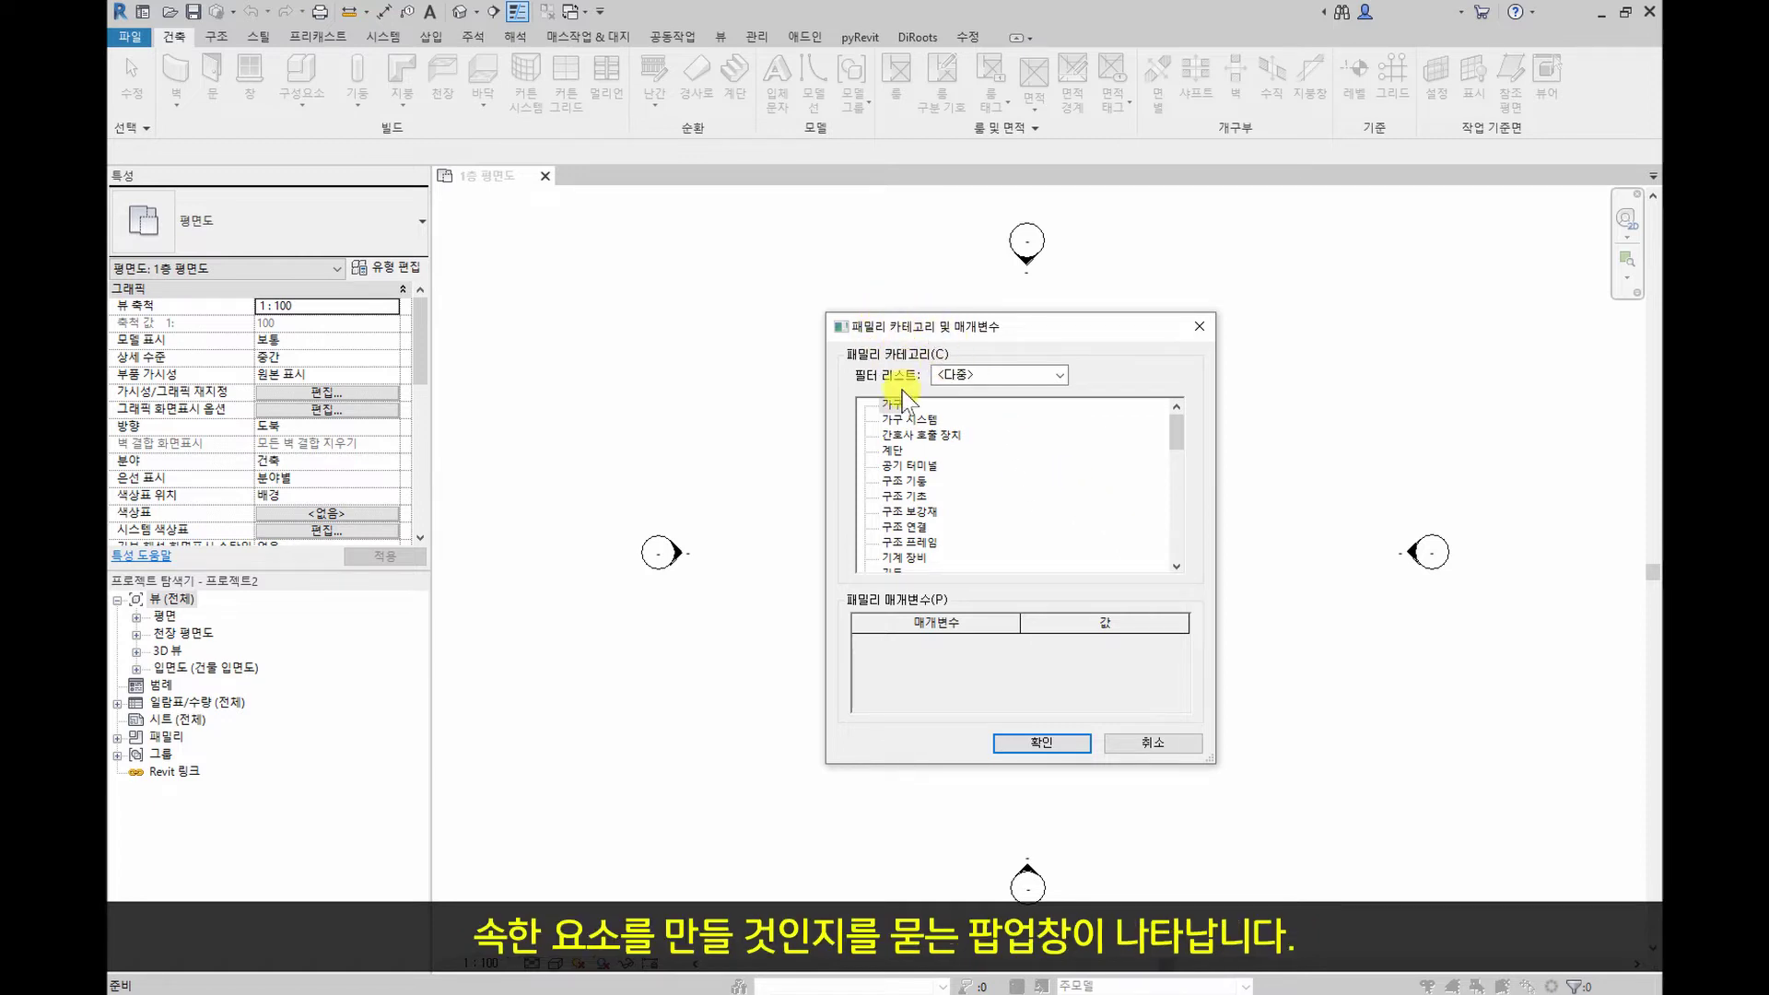
{"action": "scroll", "coordinate": [908, 433], "scroll_direction": "down", "scroll_amount": 5}
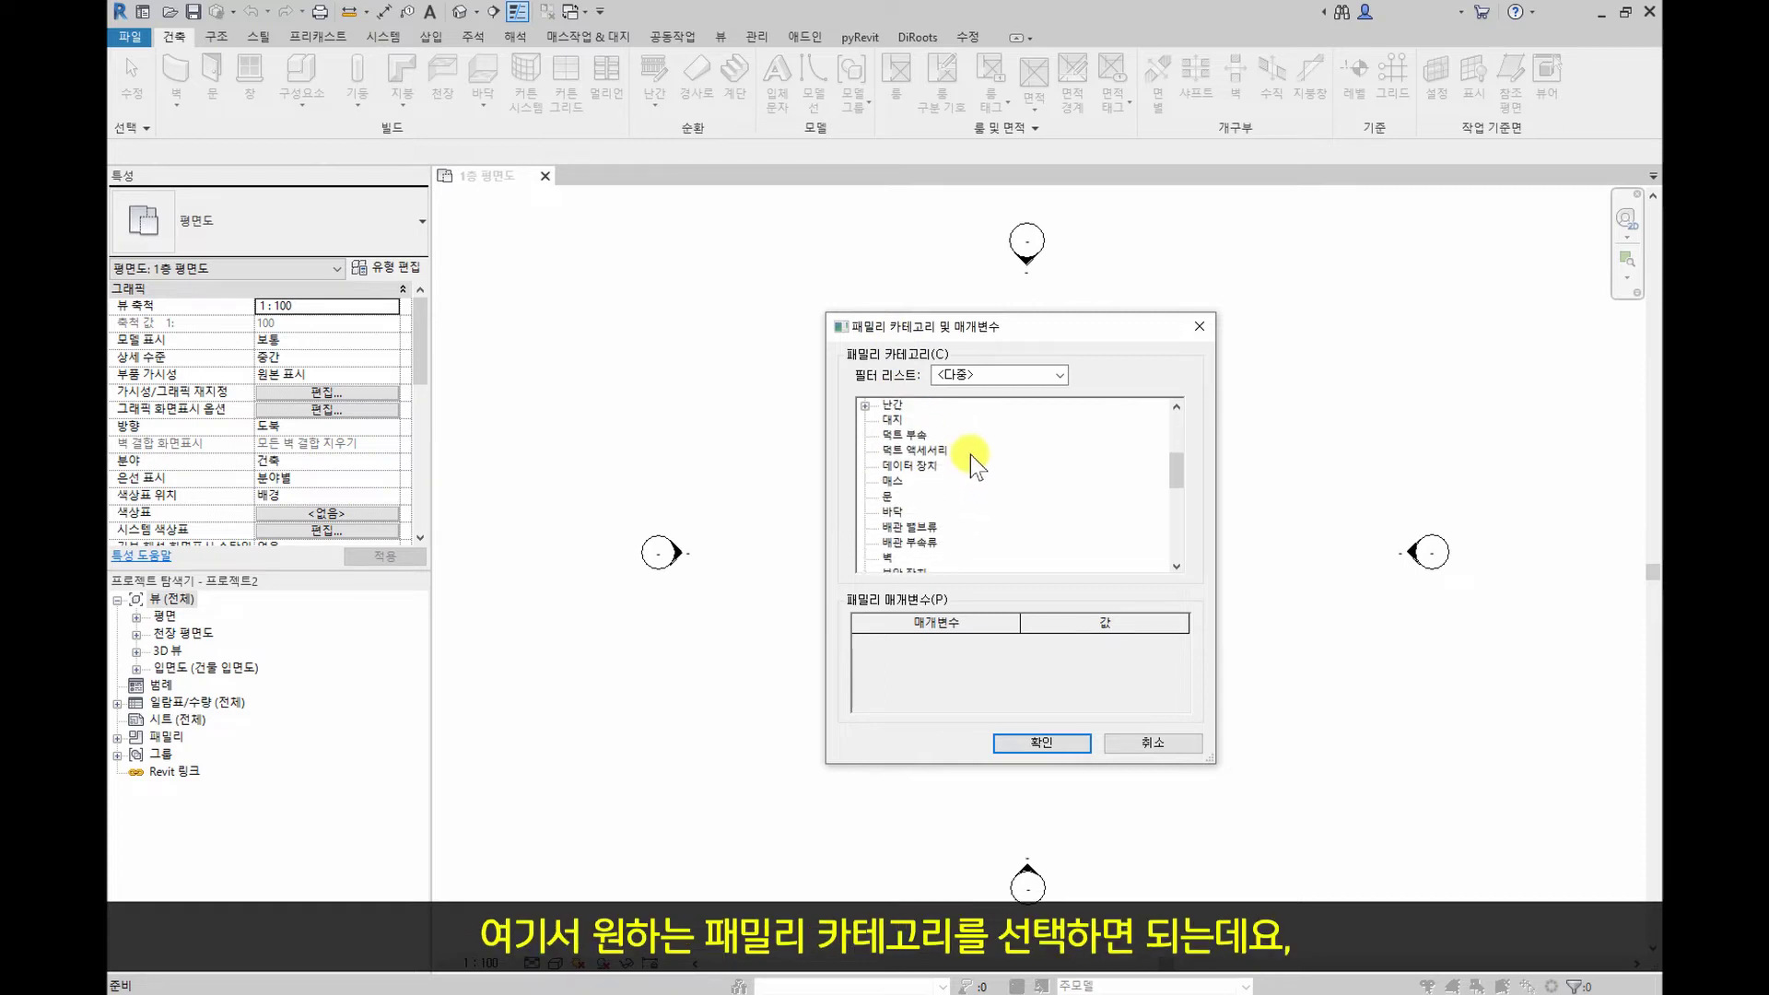
{"action": "scroll", "coordinate": [970, 455], "scroll_direction": "down", "scroll_amount": 7}
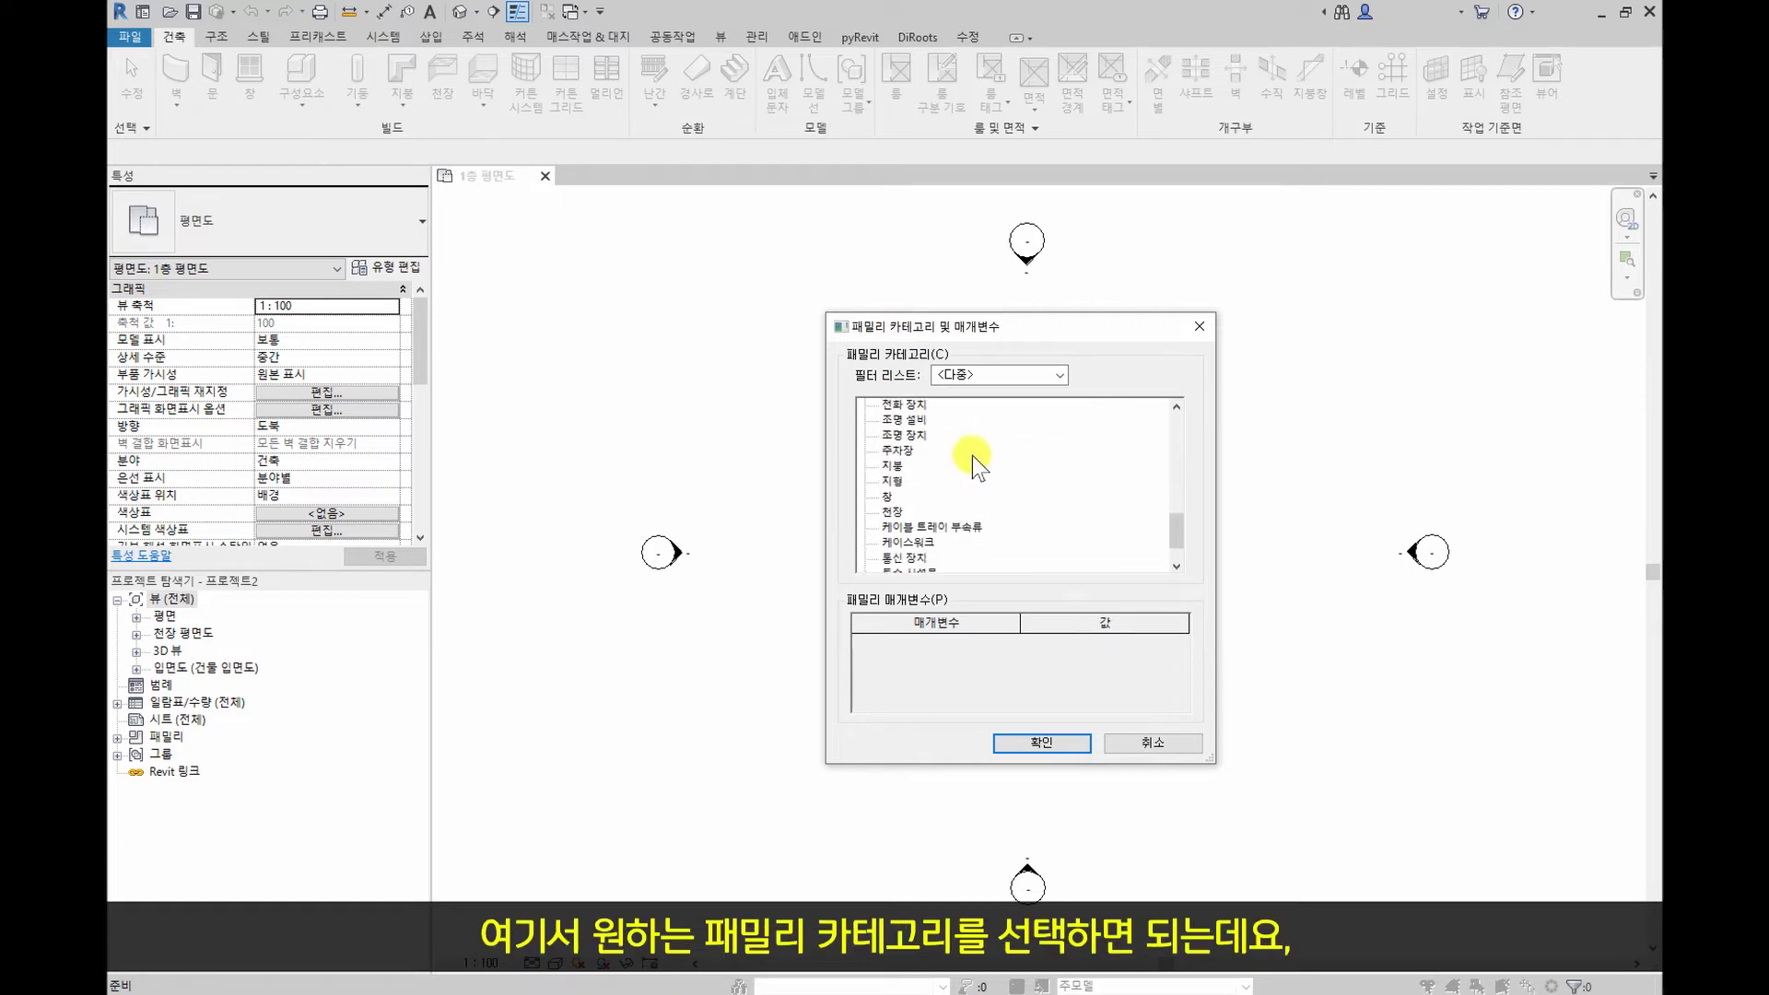
{"action": "scroll", "coordinate": [971, 455], "scroll_direction": "up", "scroll_amount": 3}
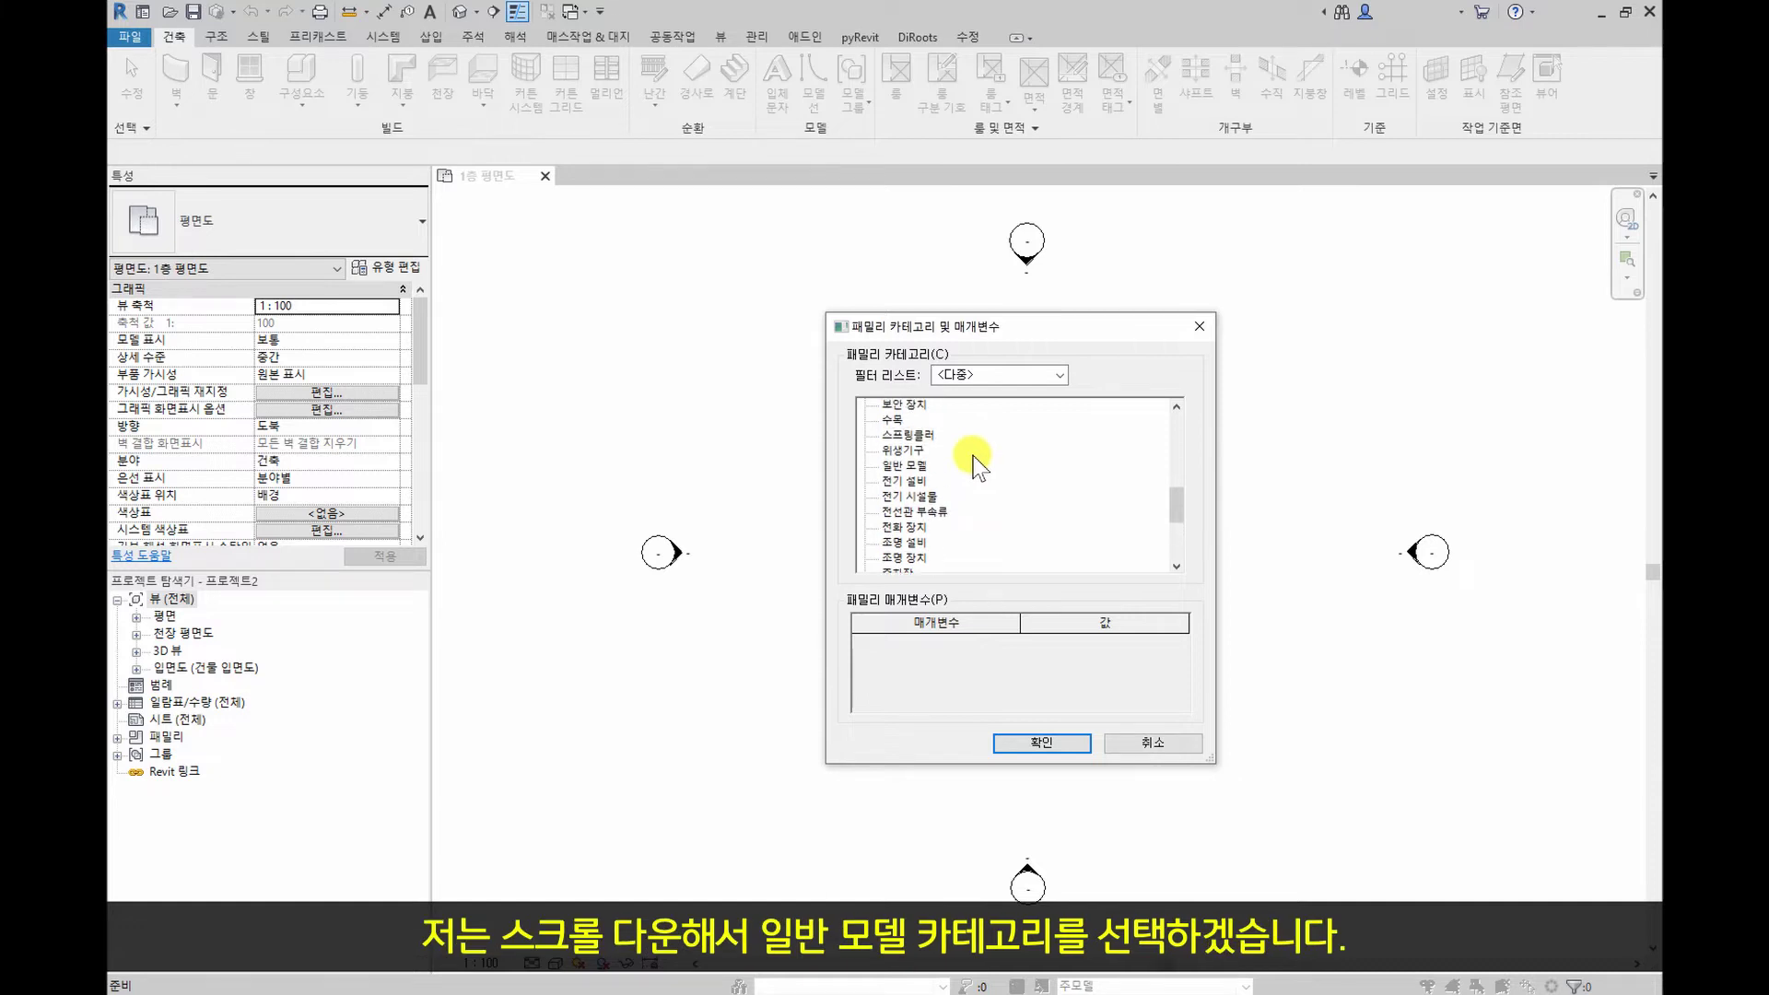
{"action": "scroll", "coordinate": [974, 460], "scroll_direction": "up", "scroll_amount": 1}
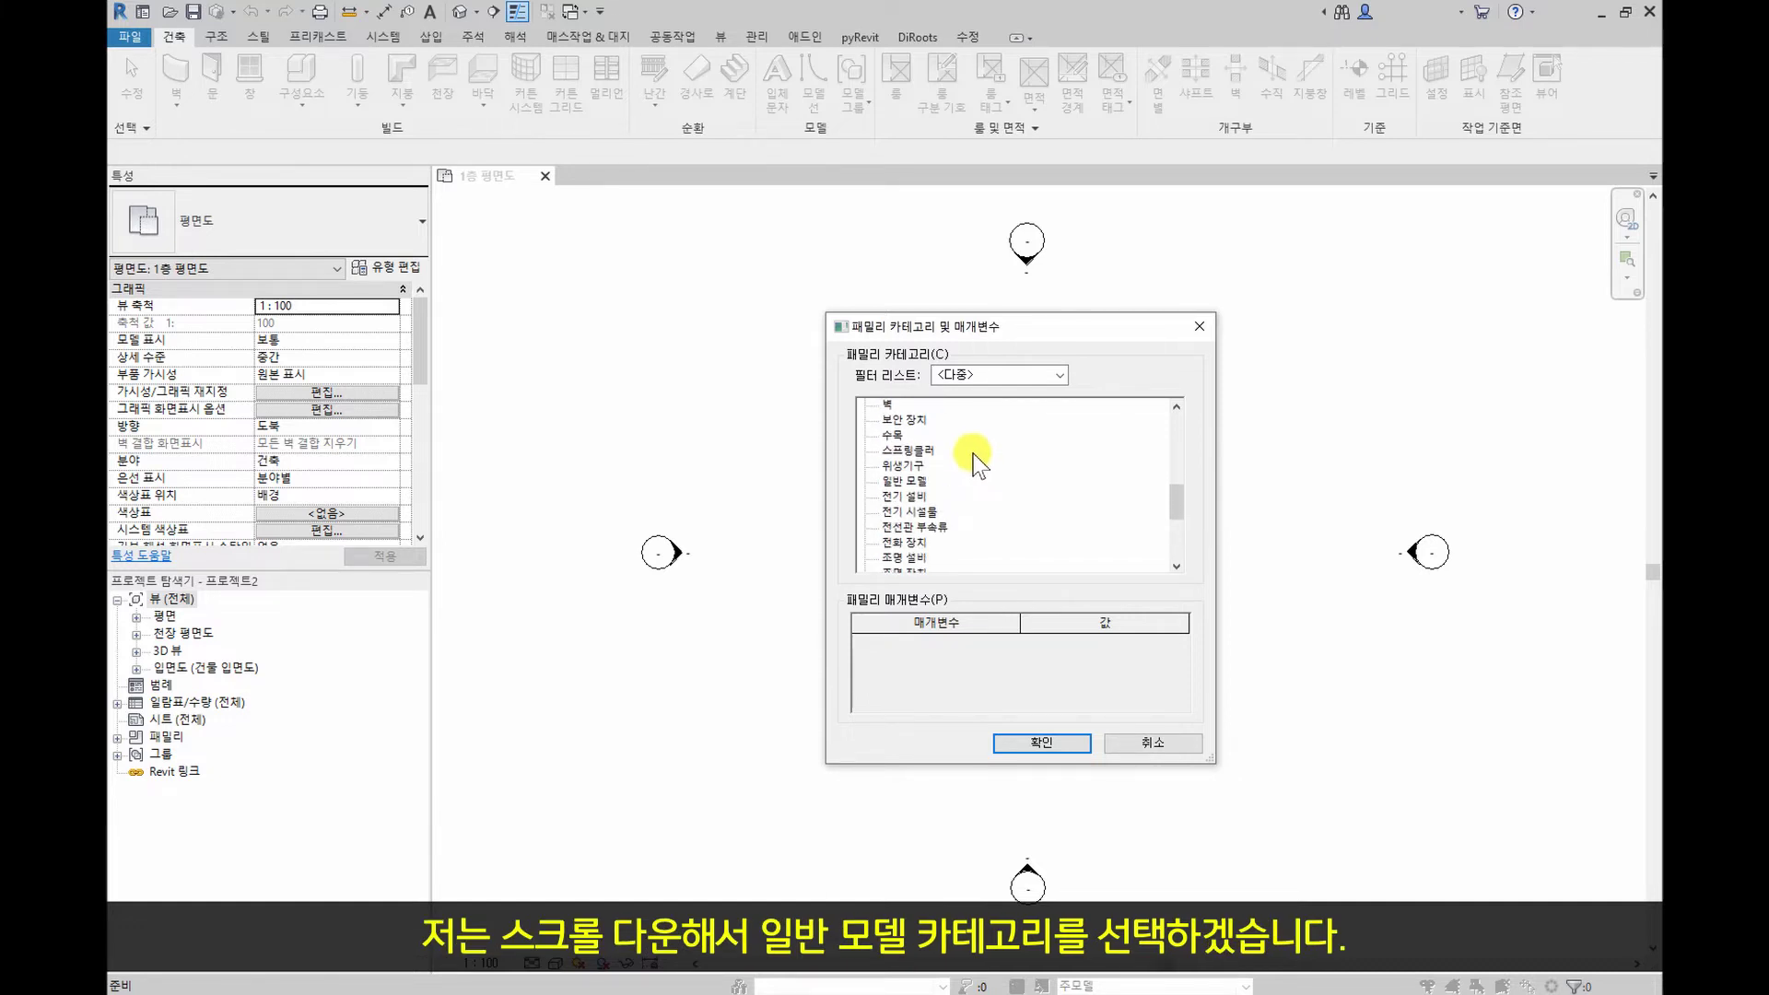
{"action": "left_click", "coordinate": [907, 481]}
{"action": "left_click", "coordinate": [1042, 744]}
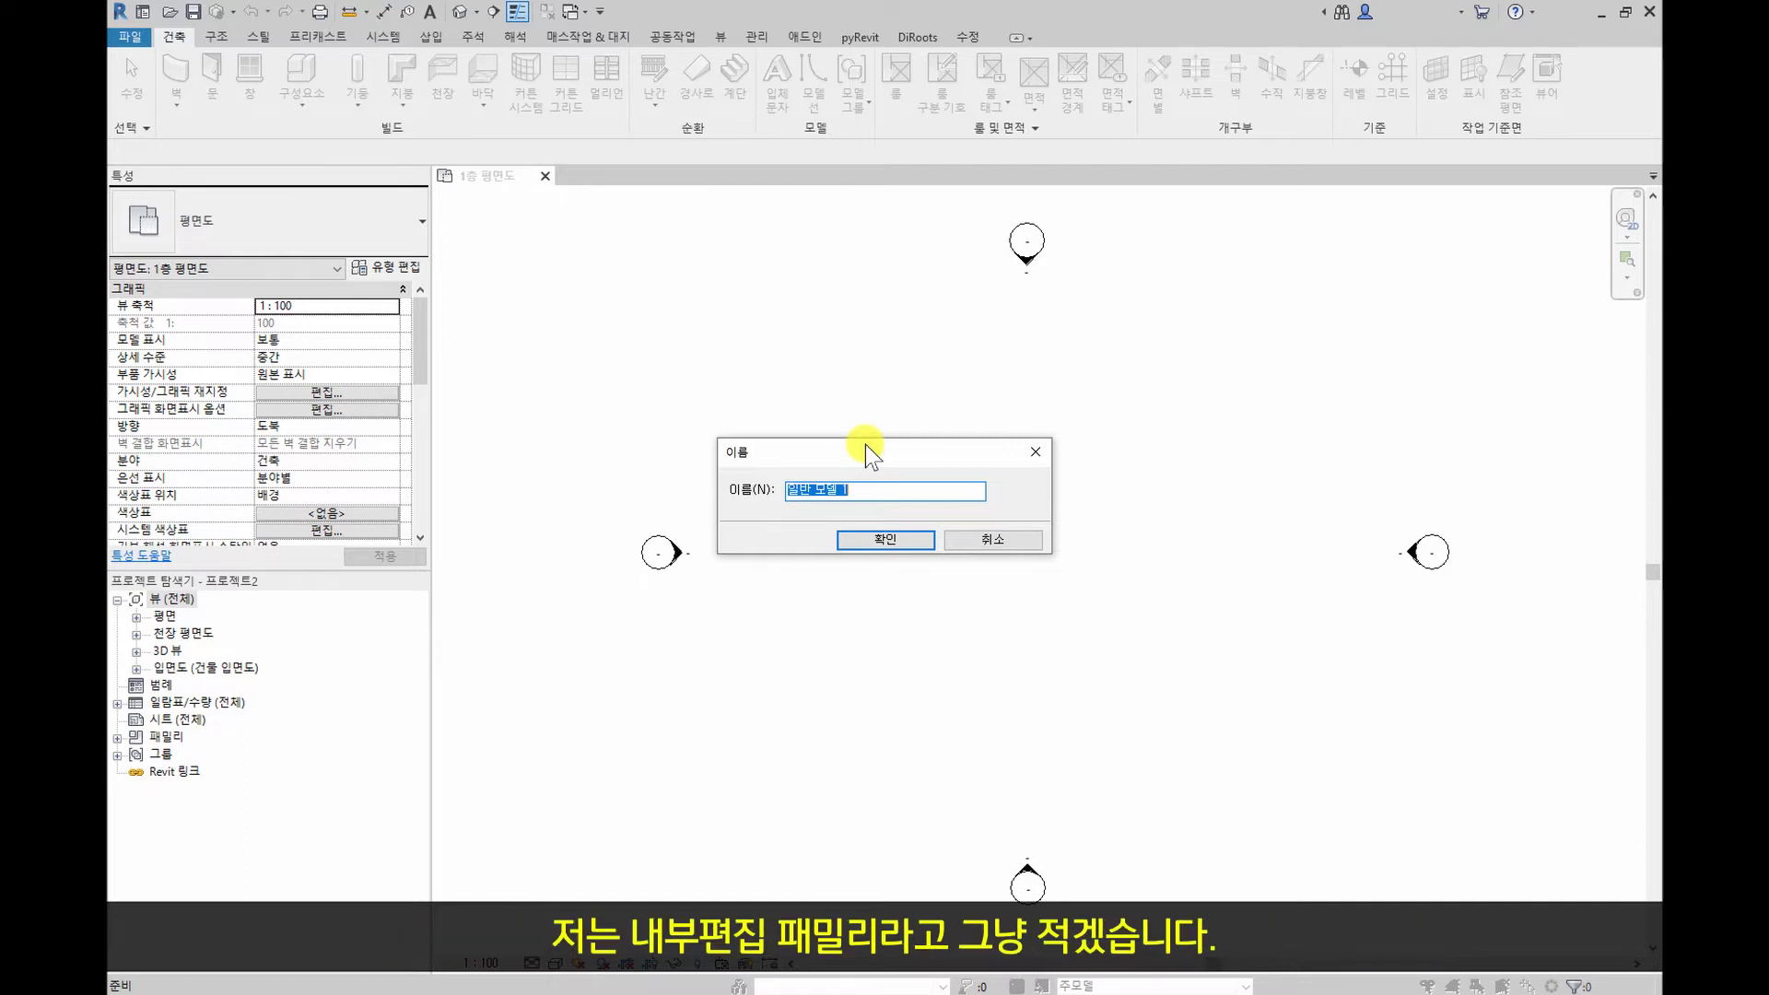
Name the in-place family 내부편집 패밀리 and enter its modelling environment
{"action": "type", "text": "내부편집"}
{"action": "type", "text": " ㅍ"}
{"action": "type", "text": "밀리"}
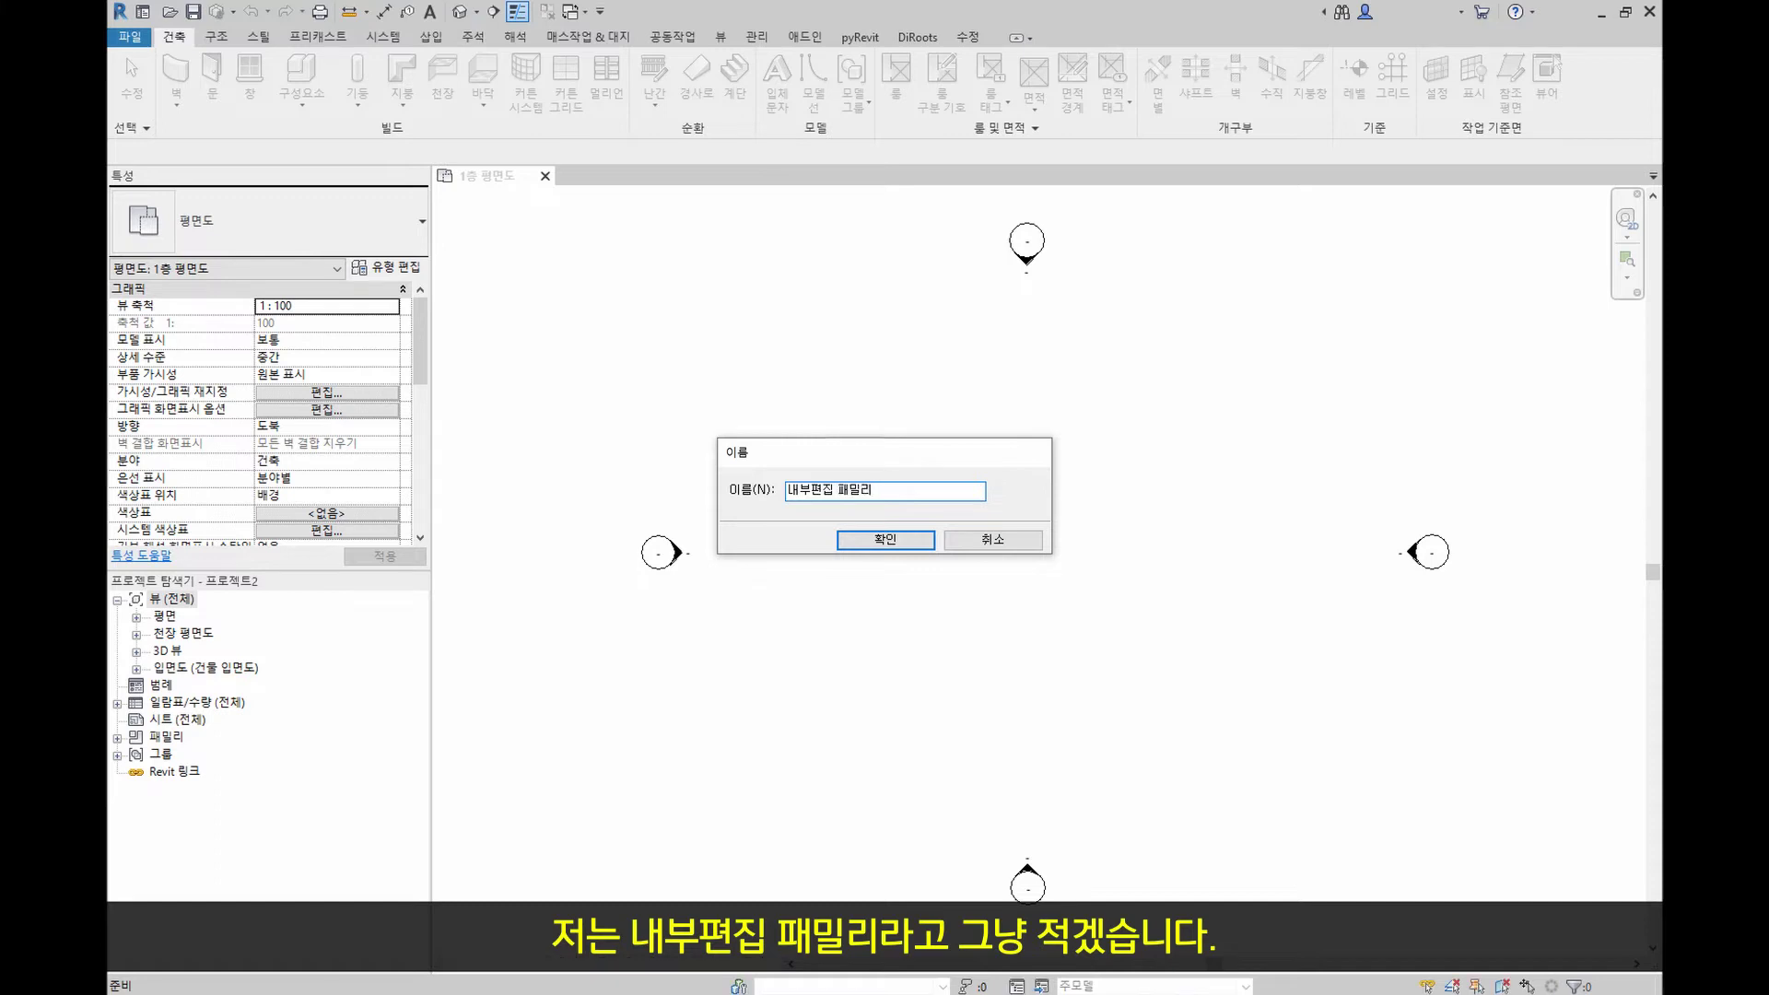
{"action": "key", "text": "Return"}
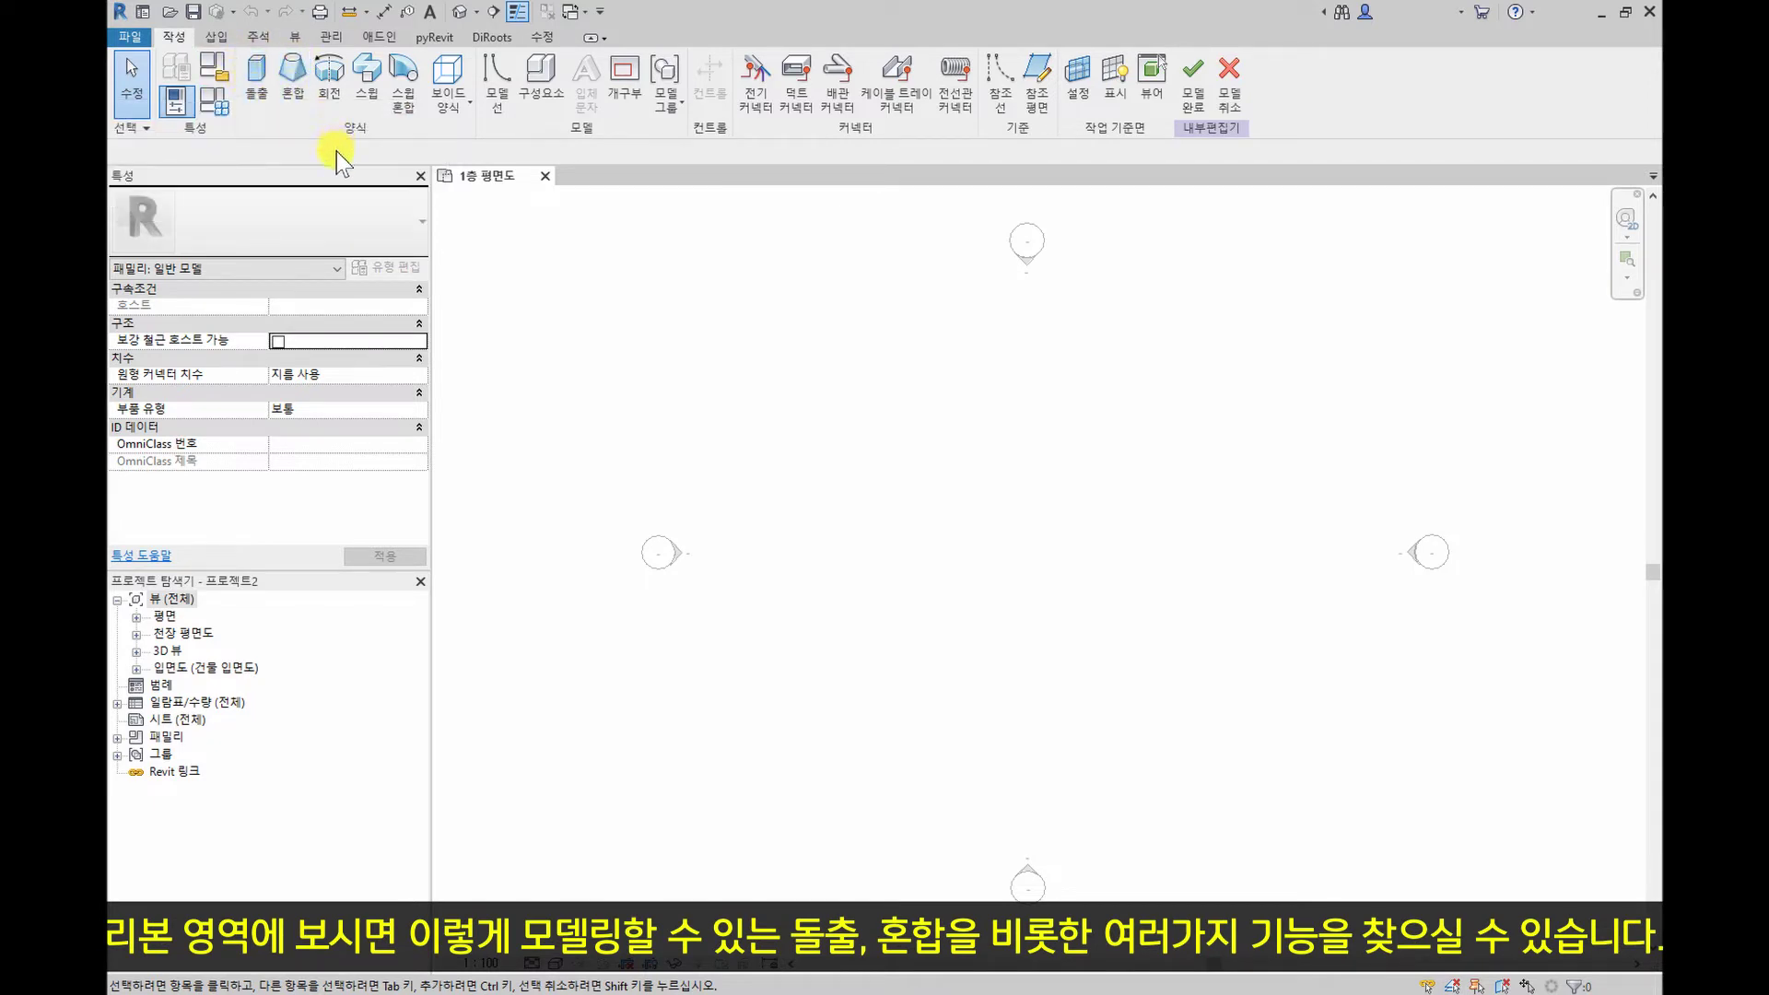
{"action": "left_click", "coordinate": [448, 105]}
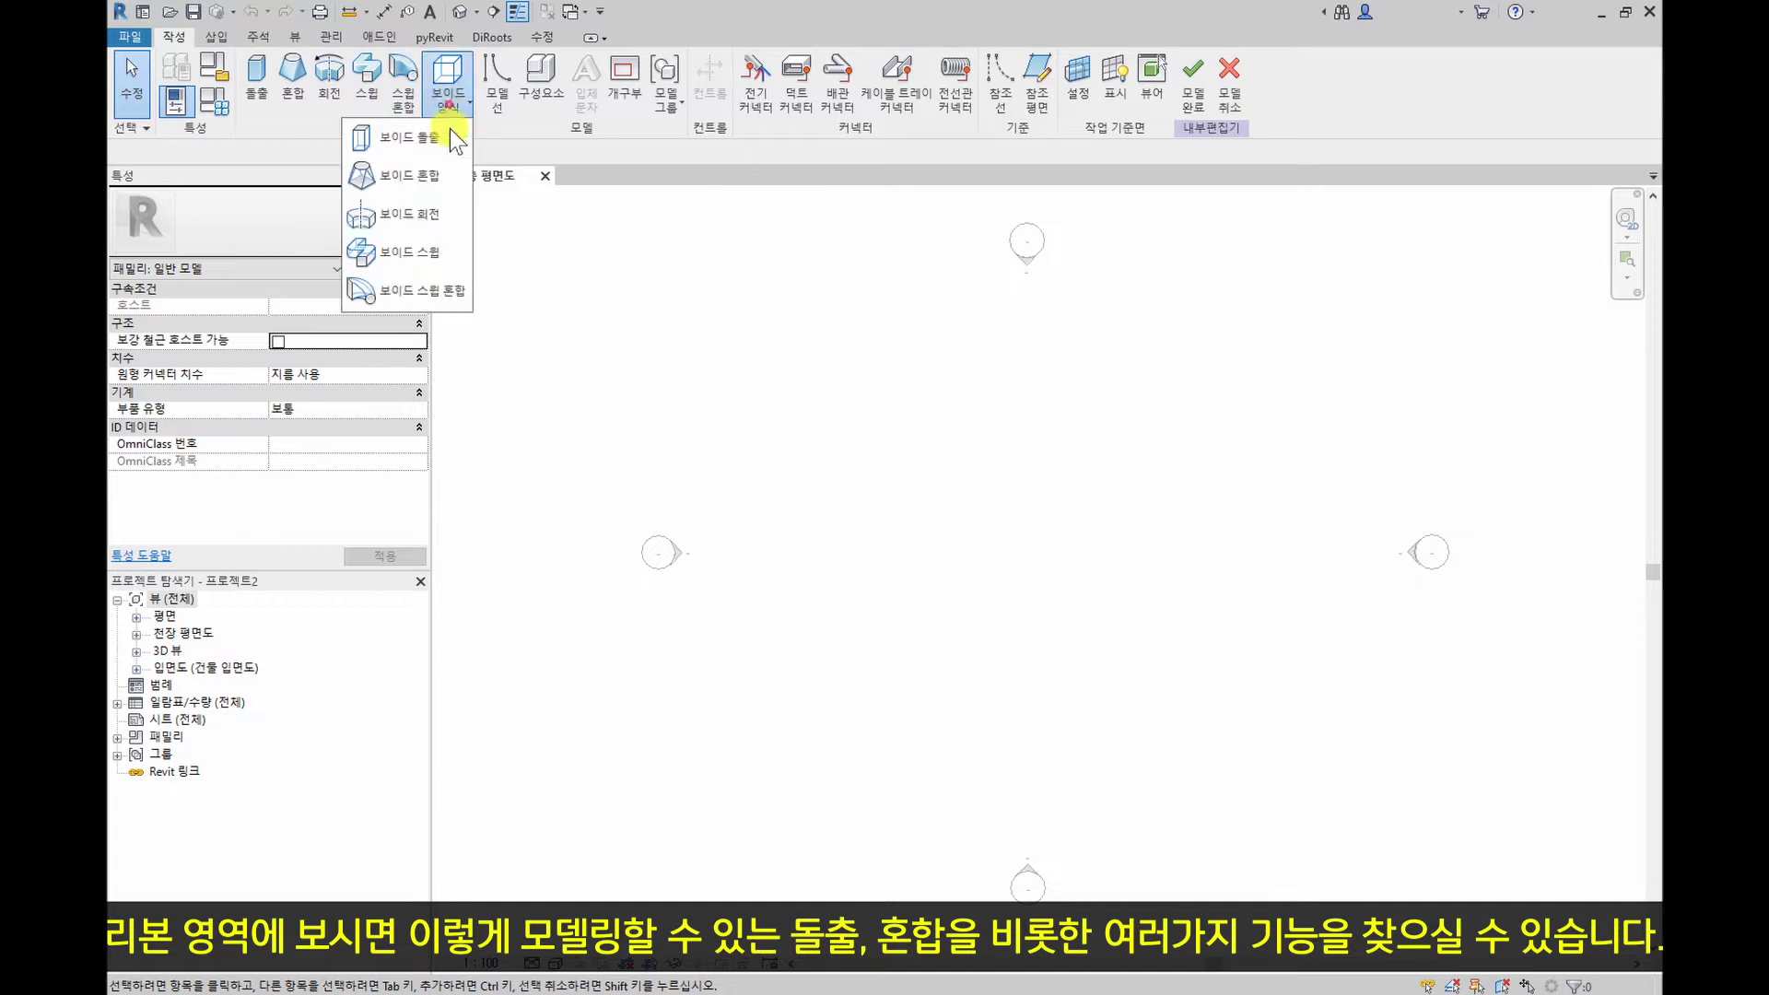
{"action": "left_click", "coordinate": [623, 269]}
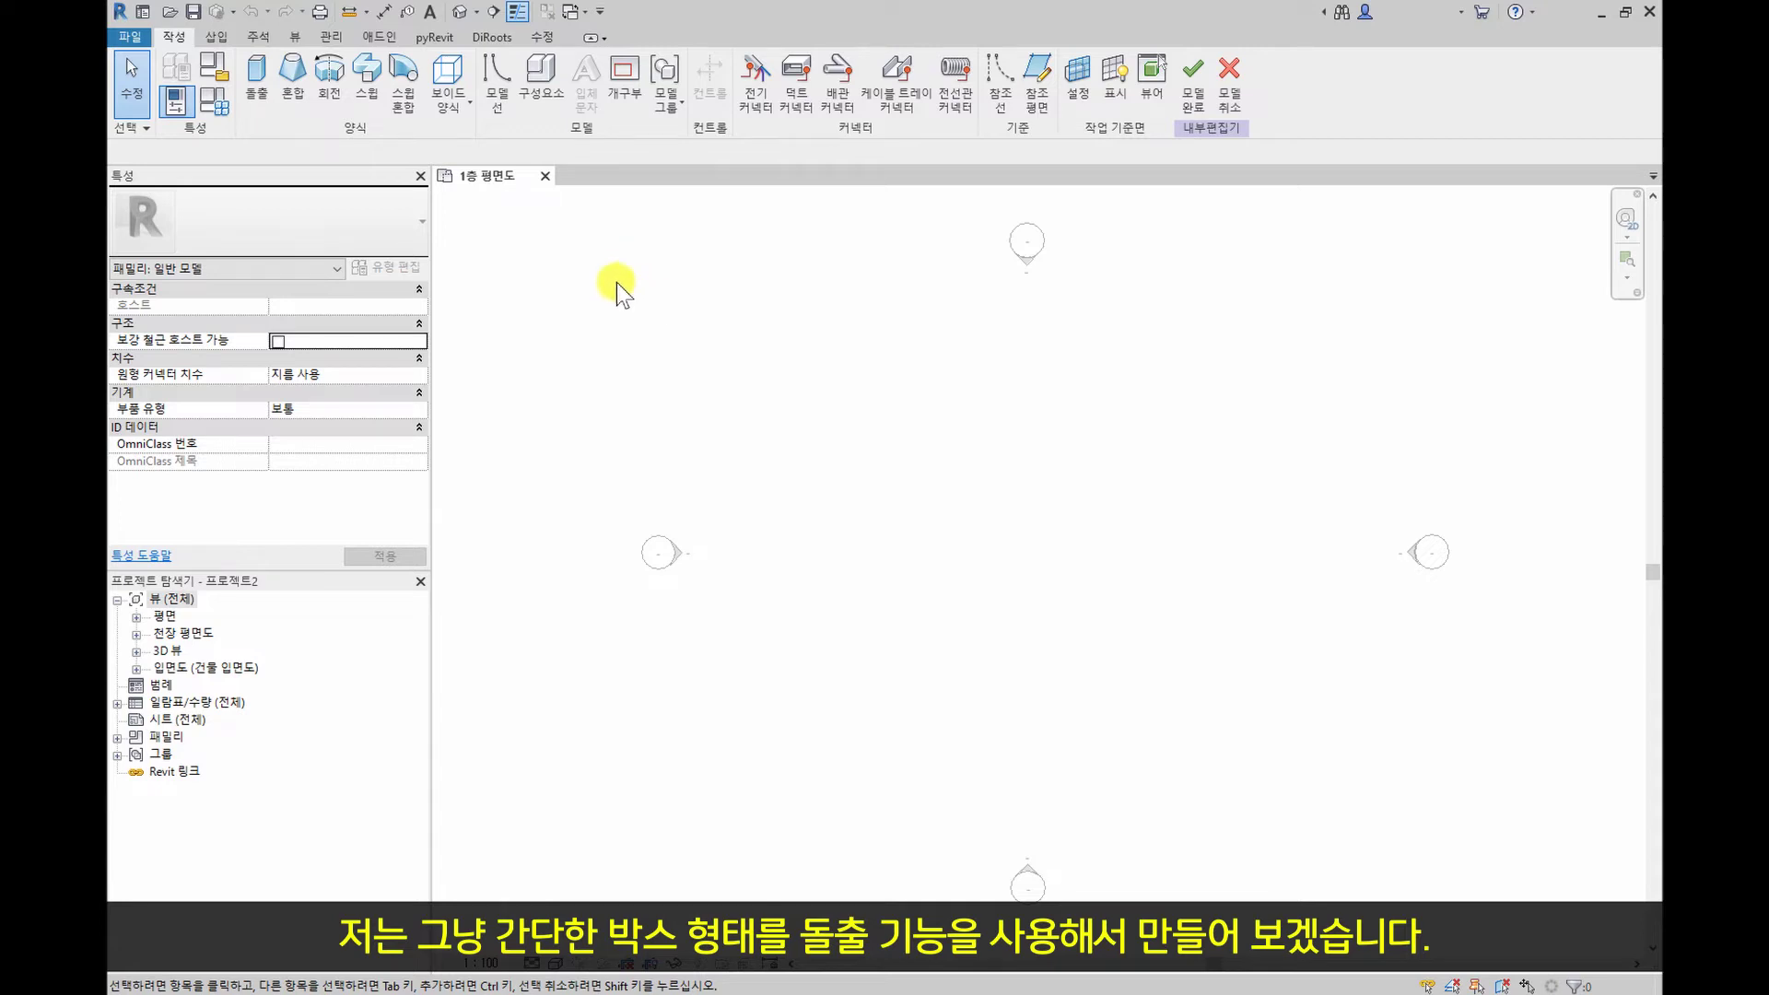
Create a solid extrusion from a rectangle about 3000 by 1100 mm, sketched between the elevation markers in the 1층 평면도 floor plan
{"action": "left_click", "coordinate": [256, 78]}
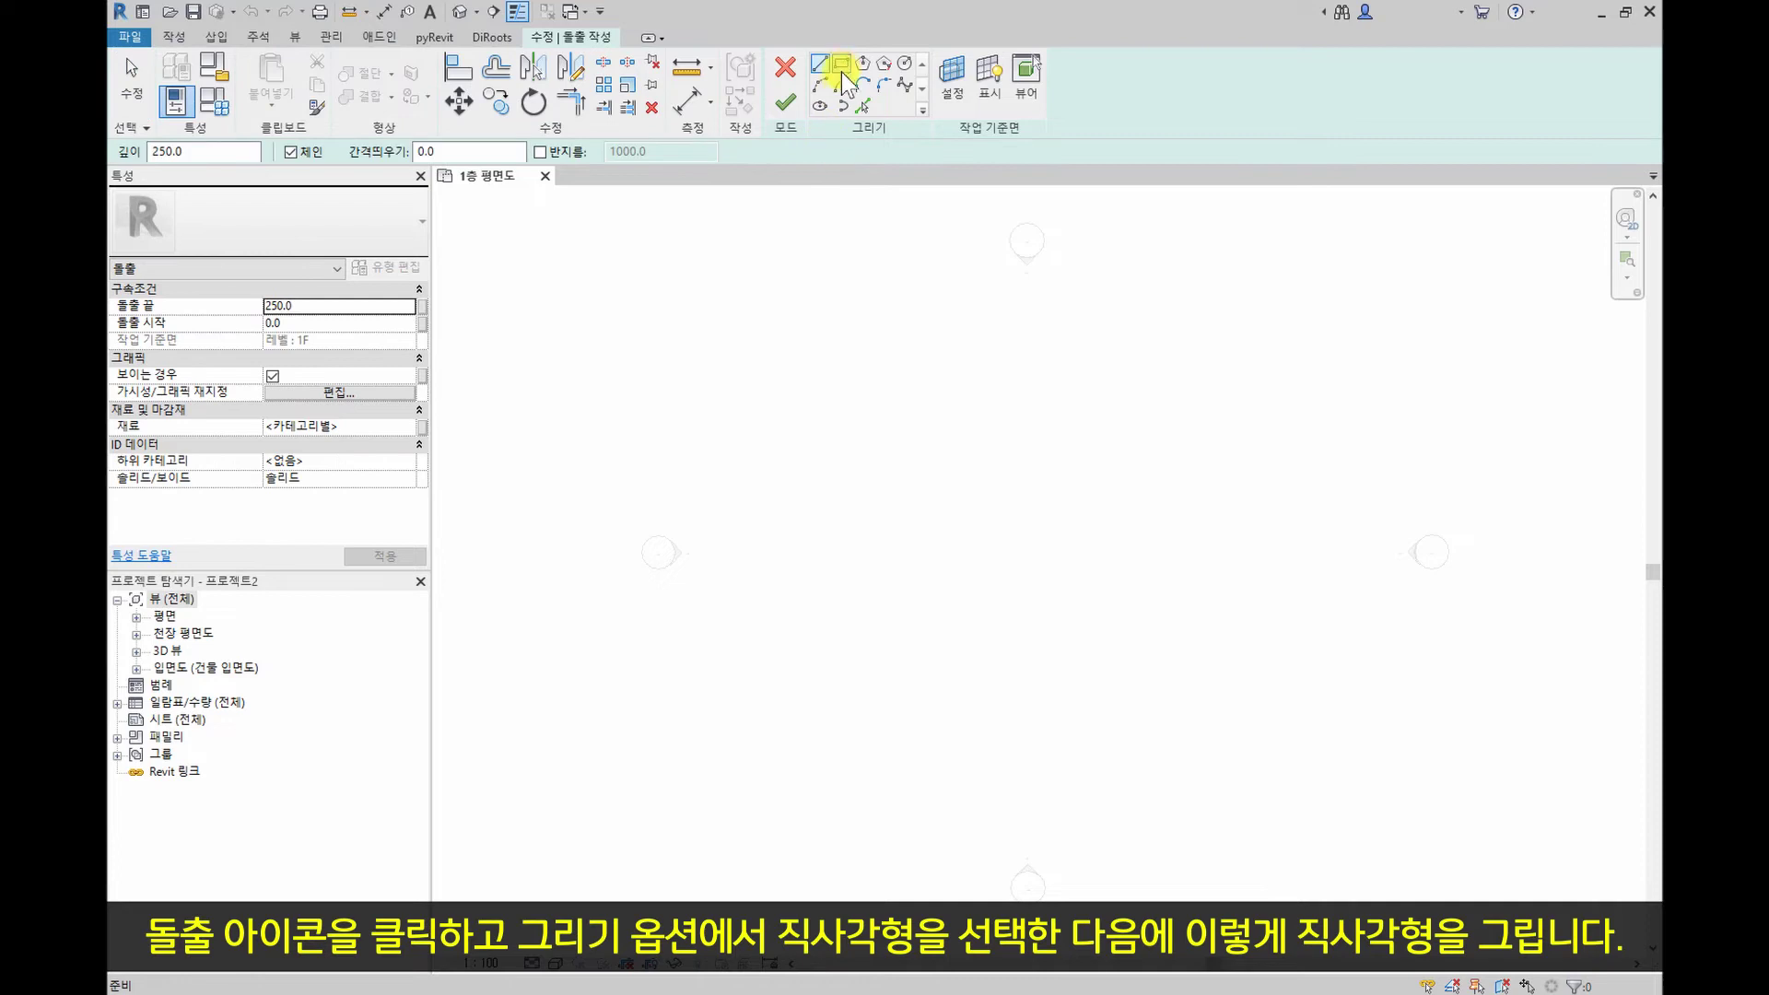
{"action": "left_click", "coordinate": [842, 68]}
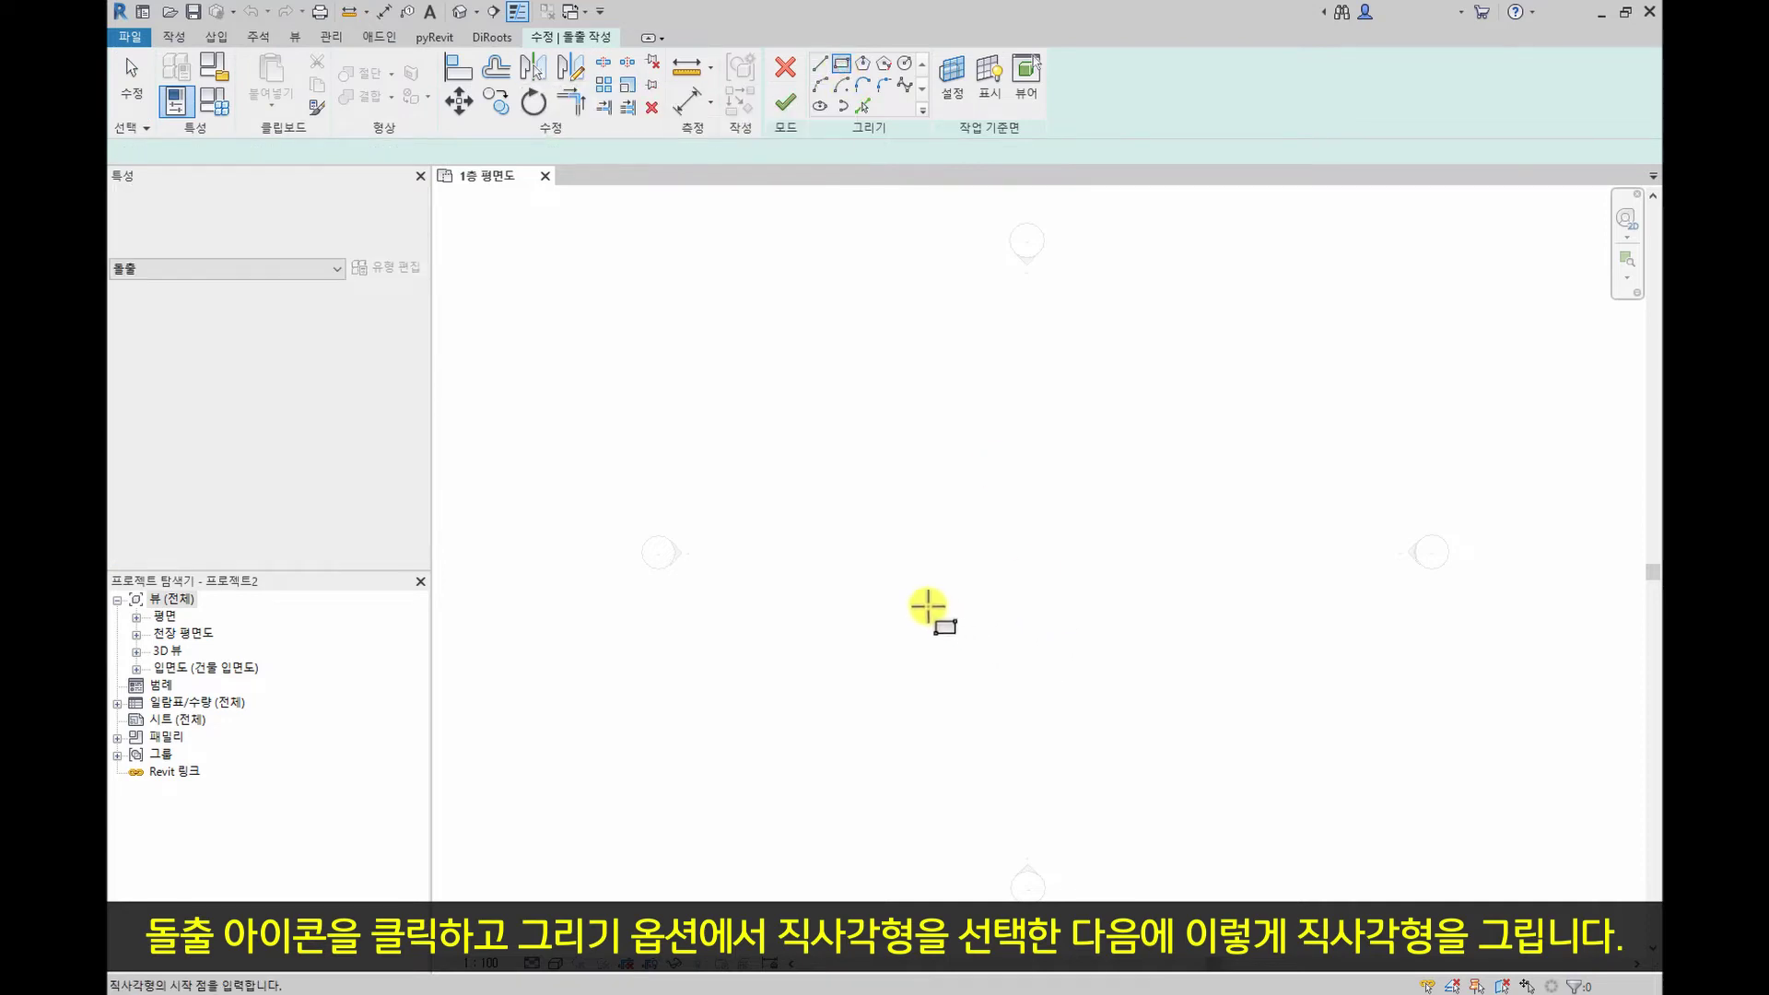
{"action": "left_click", "coordinate": [777, 484]}
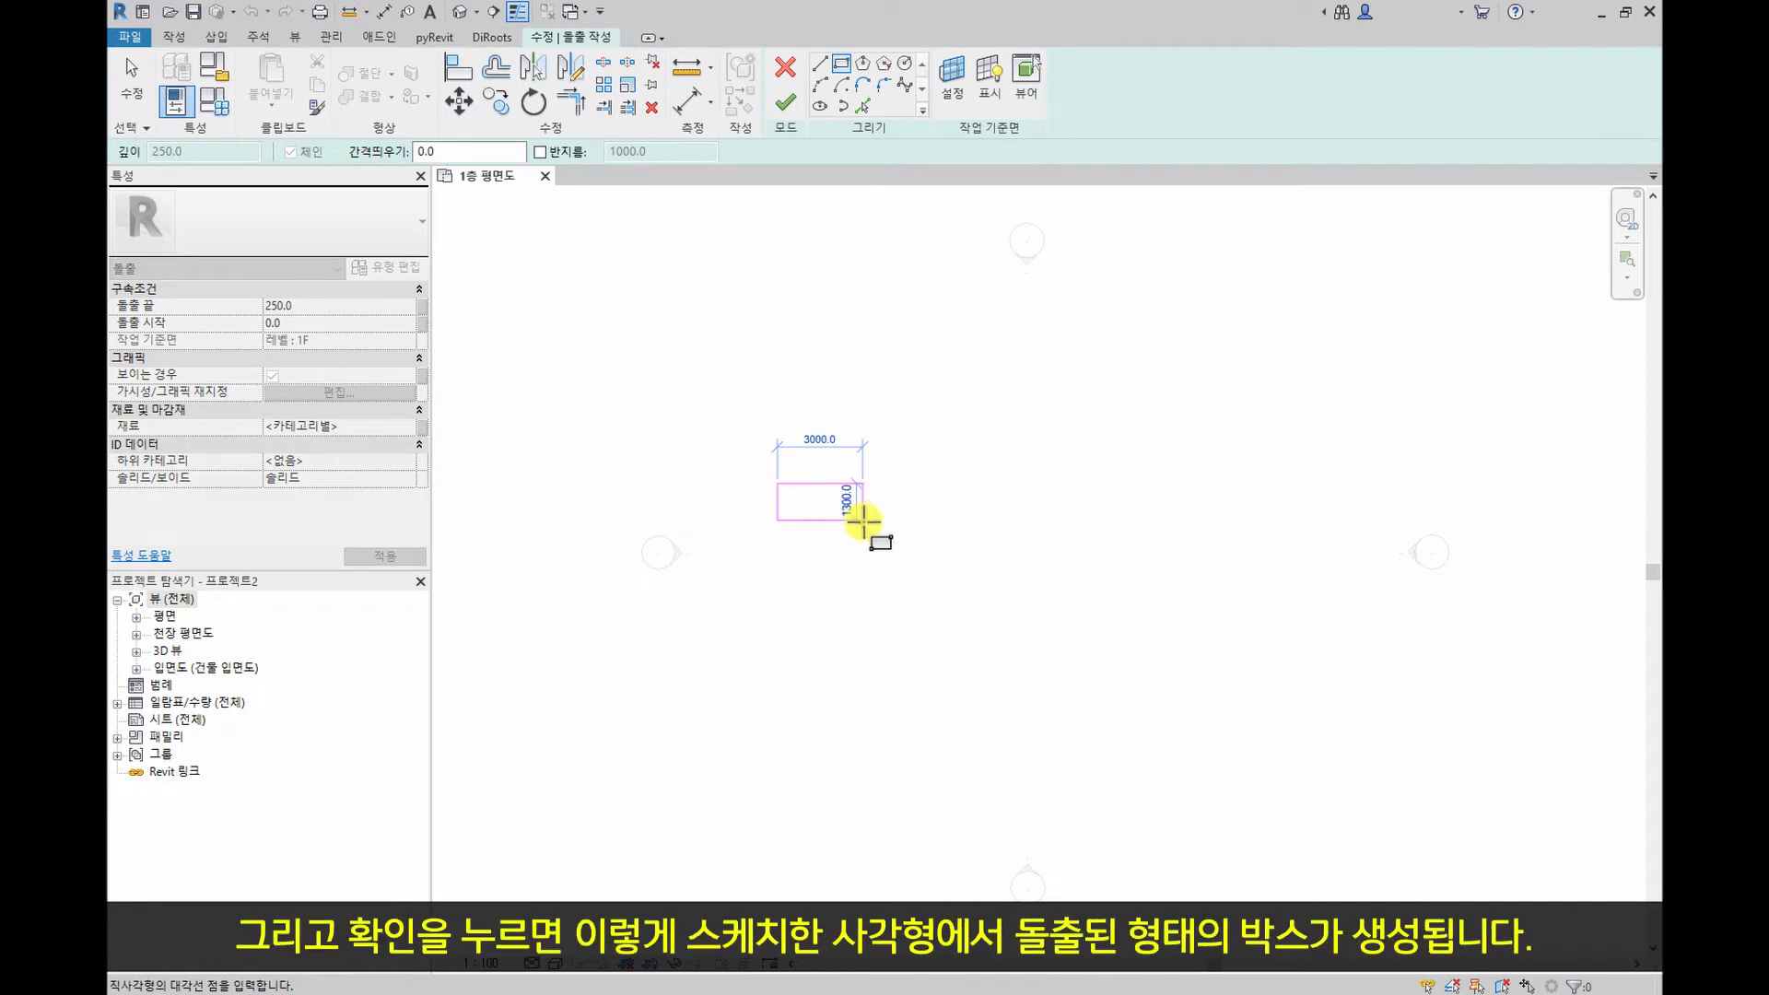
{"action": "left_click", "coordinate": [863, 514]}
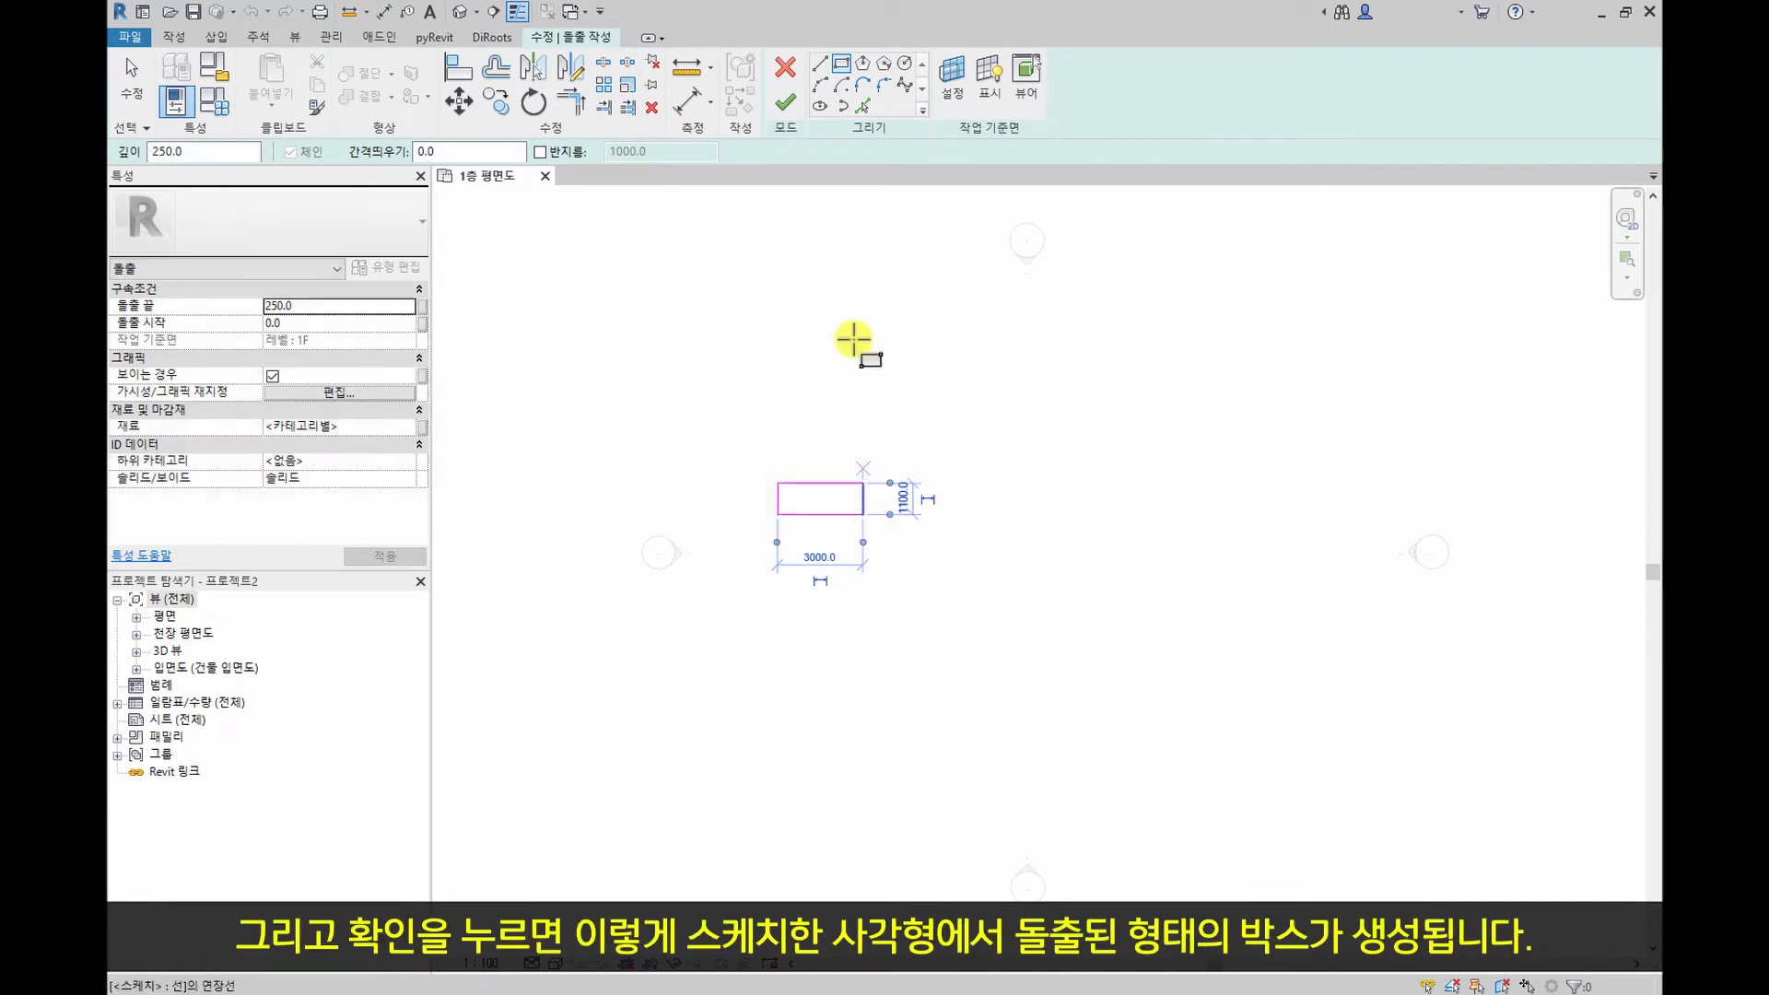
{"action": "left_click", "coordinate": [785, 102]}
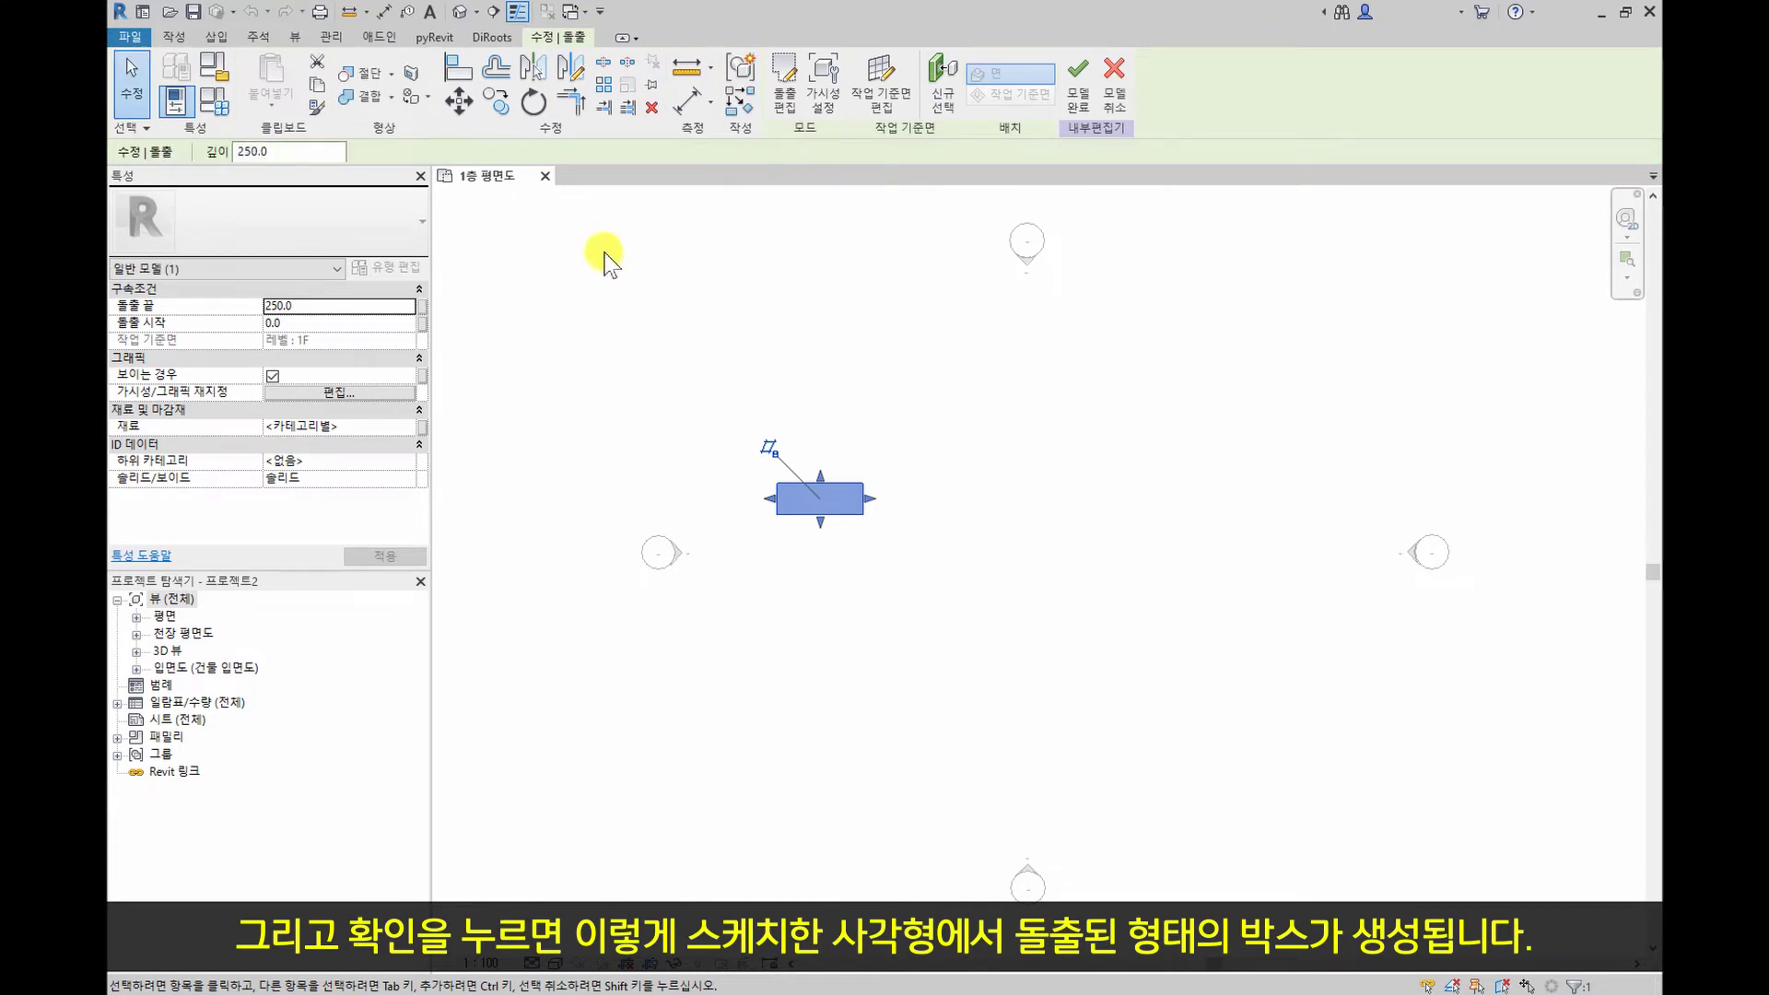
In the default 3D view, stretch the box upward to an extrusion end of about 557.5 mm and shorten its length slightly
{"action": "left_click", "coordinate": [459, 11]}
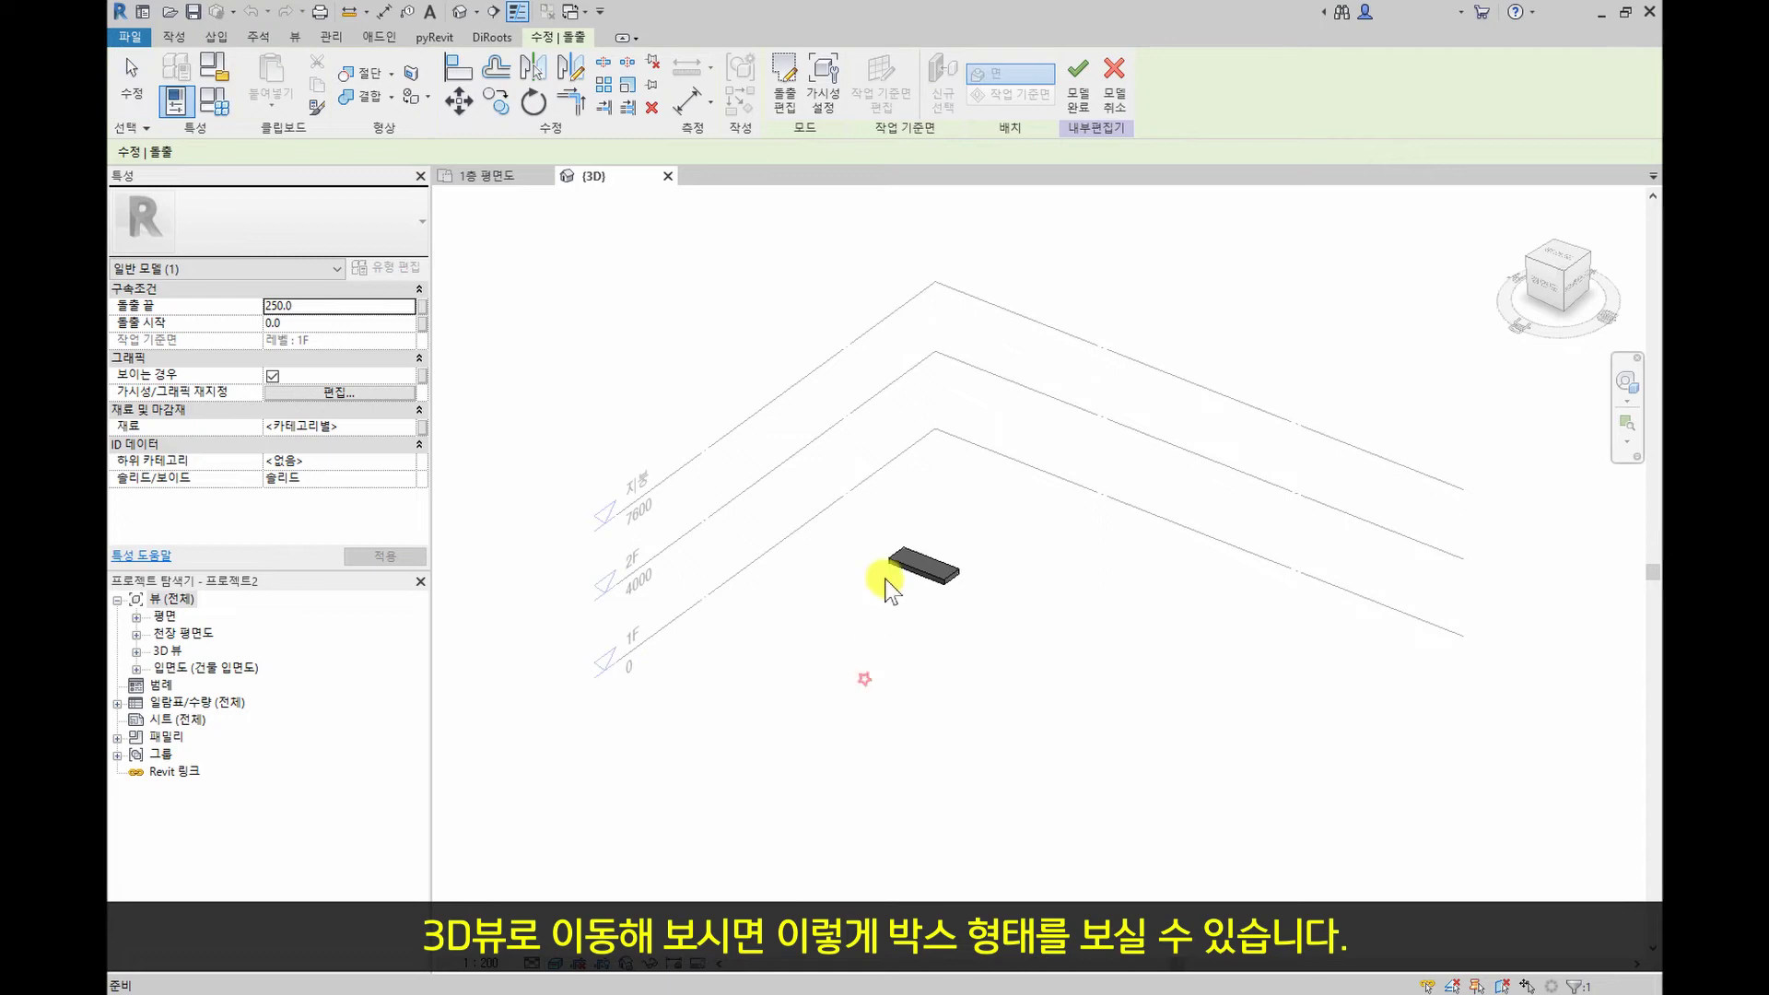
{"action": "scroll", "coordinate": [887, 590], "scroll_direction": "up", "scroll_amount": 5}
{"action": "key", "text": "Escape"}
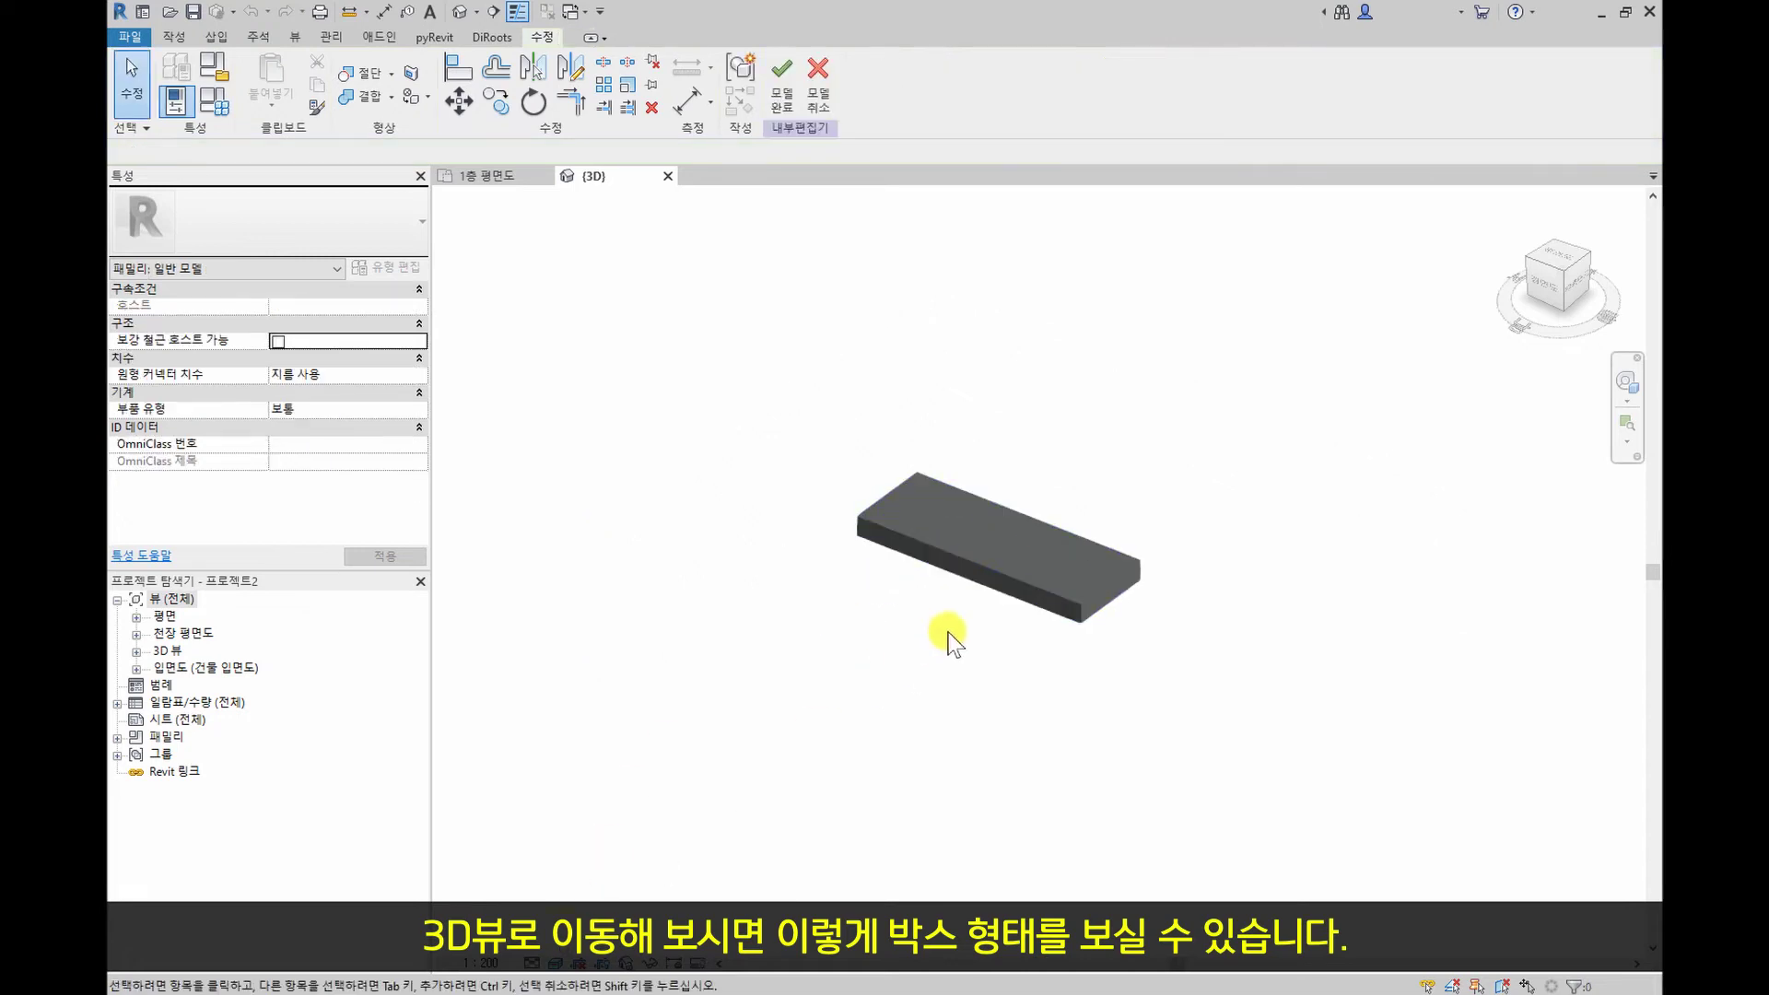
{"action": "left_click", "coordinate": [1004, 571]}
{"action": "left_click", "coordinate": [751, 584]}
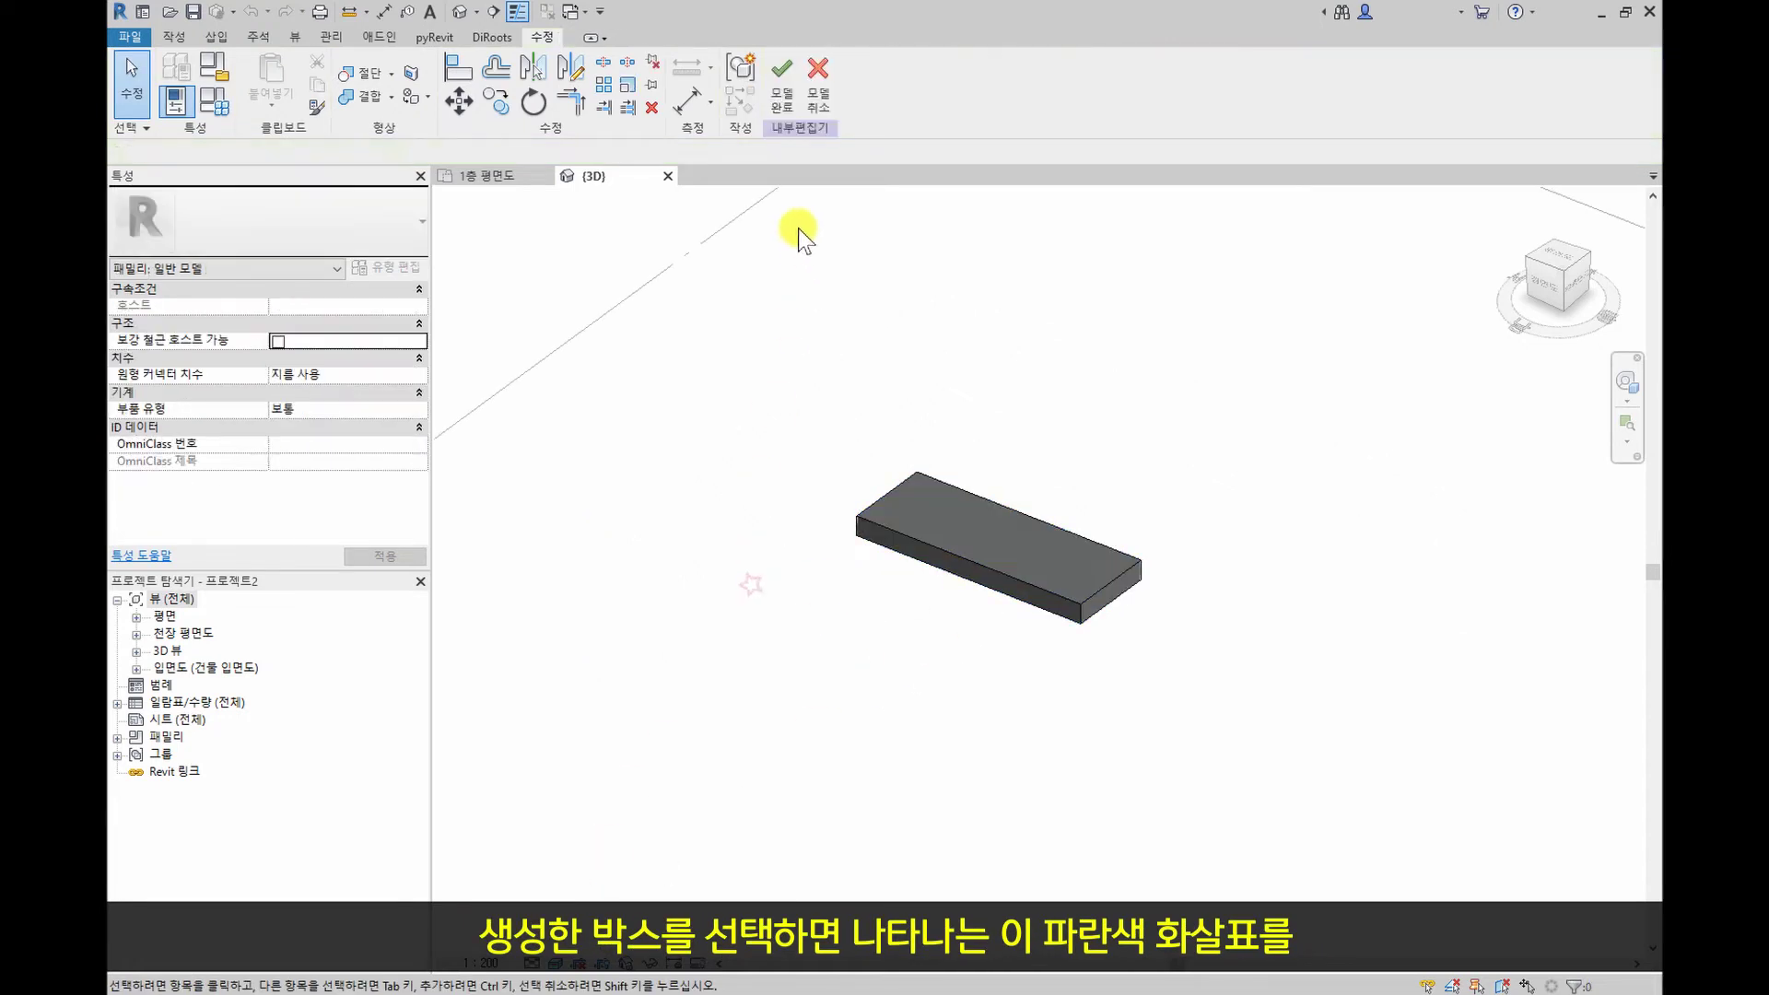
{"action": "left_click", "coordinate": [899, 538]}
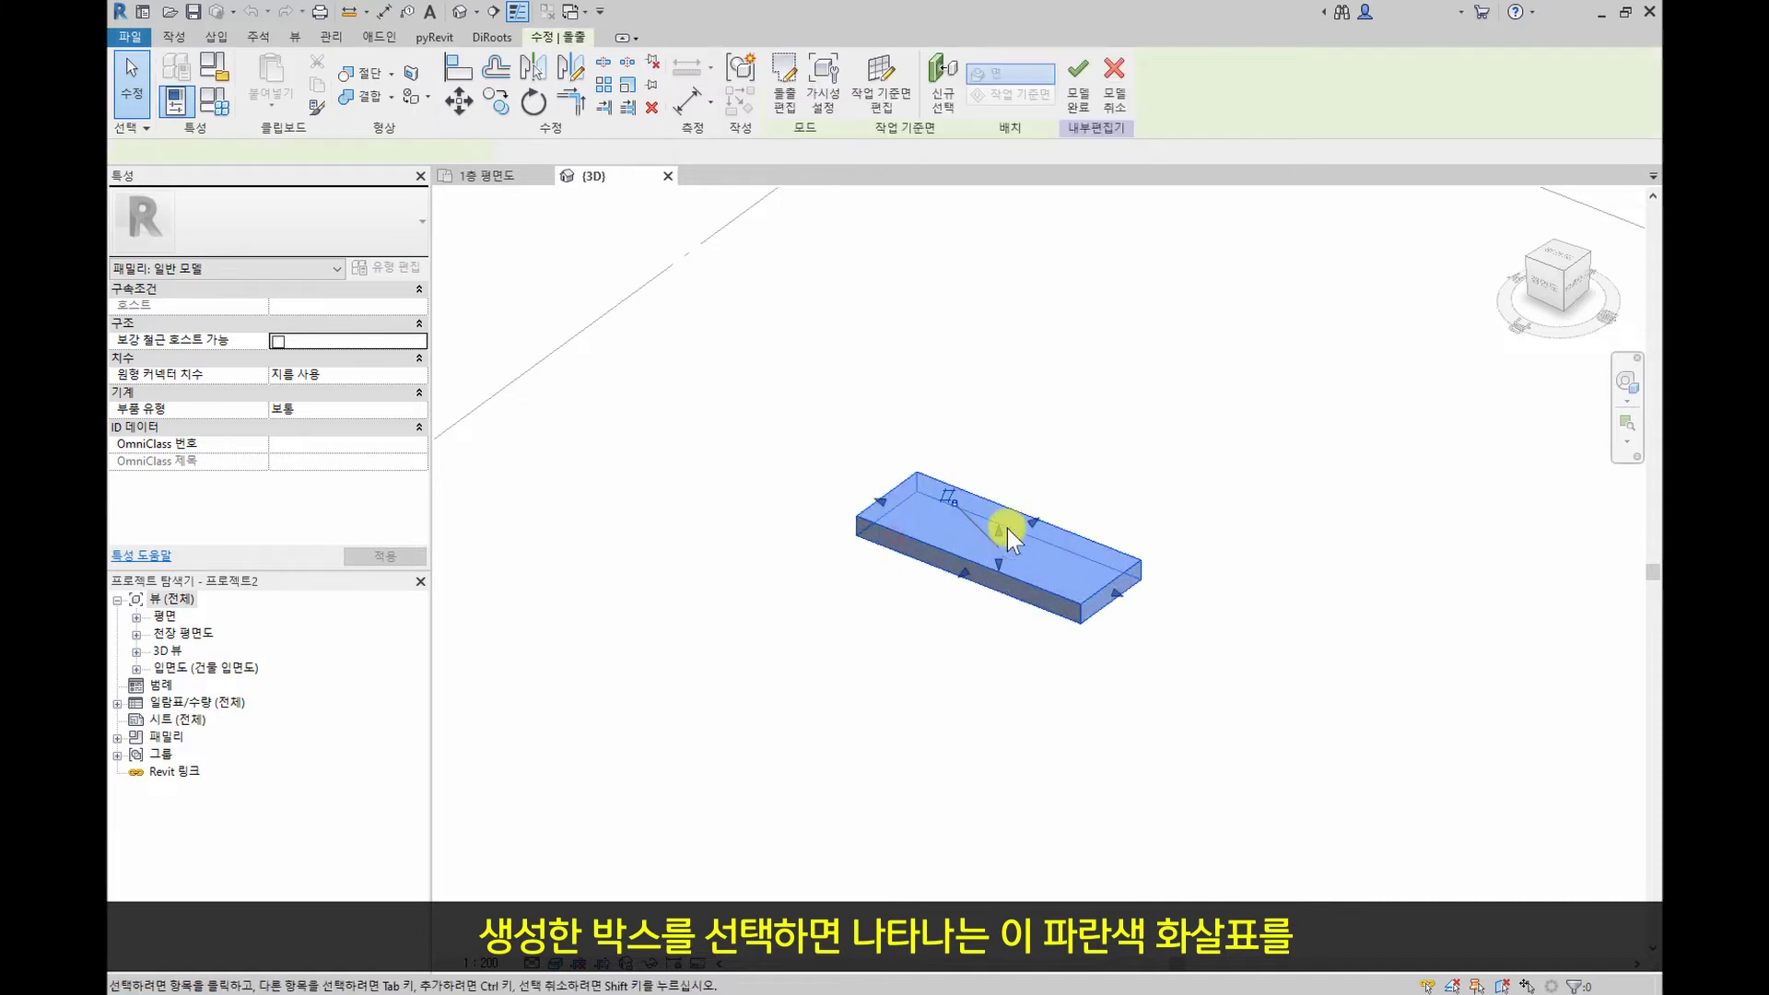
{"action": "left_click_drag", "start_coordinate": [999, 531], "coordinate": [1001, 505]}
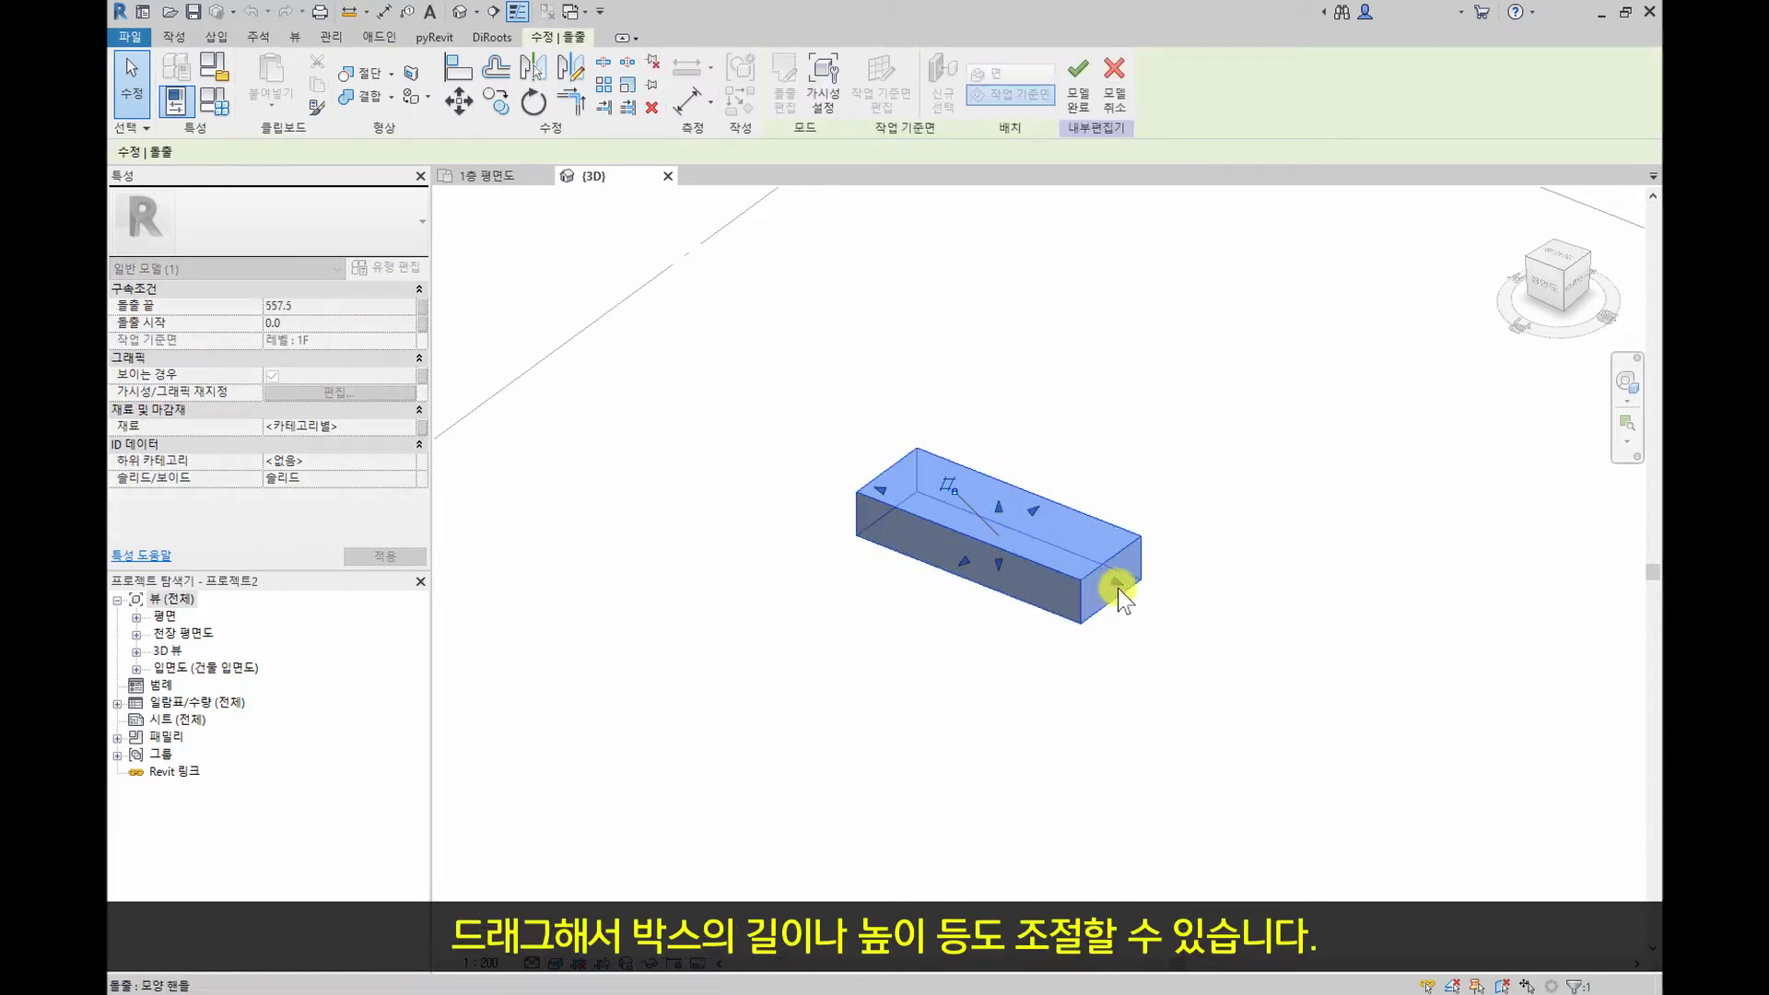
{"action": "left_click_drag", "start_coordinate": [1121, 599], "coordinate": [1078, 555]}
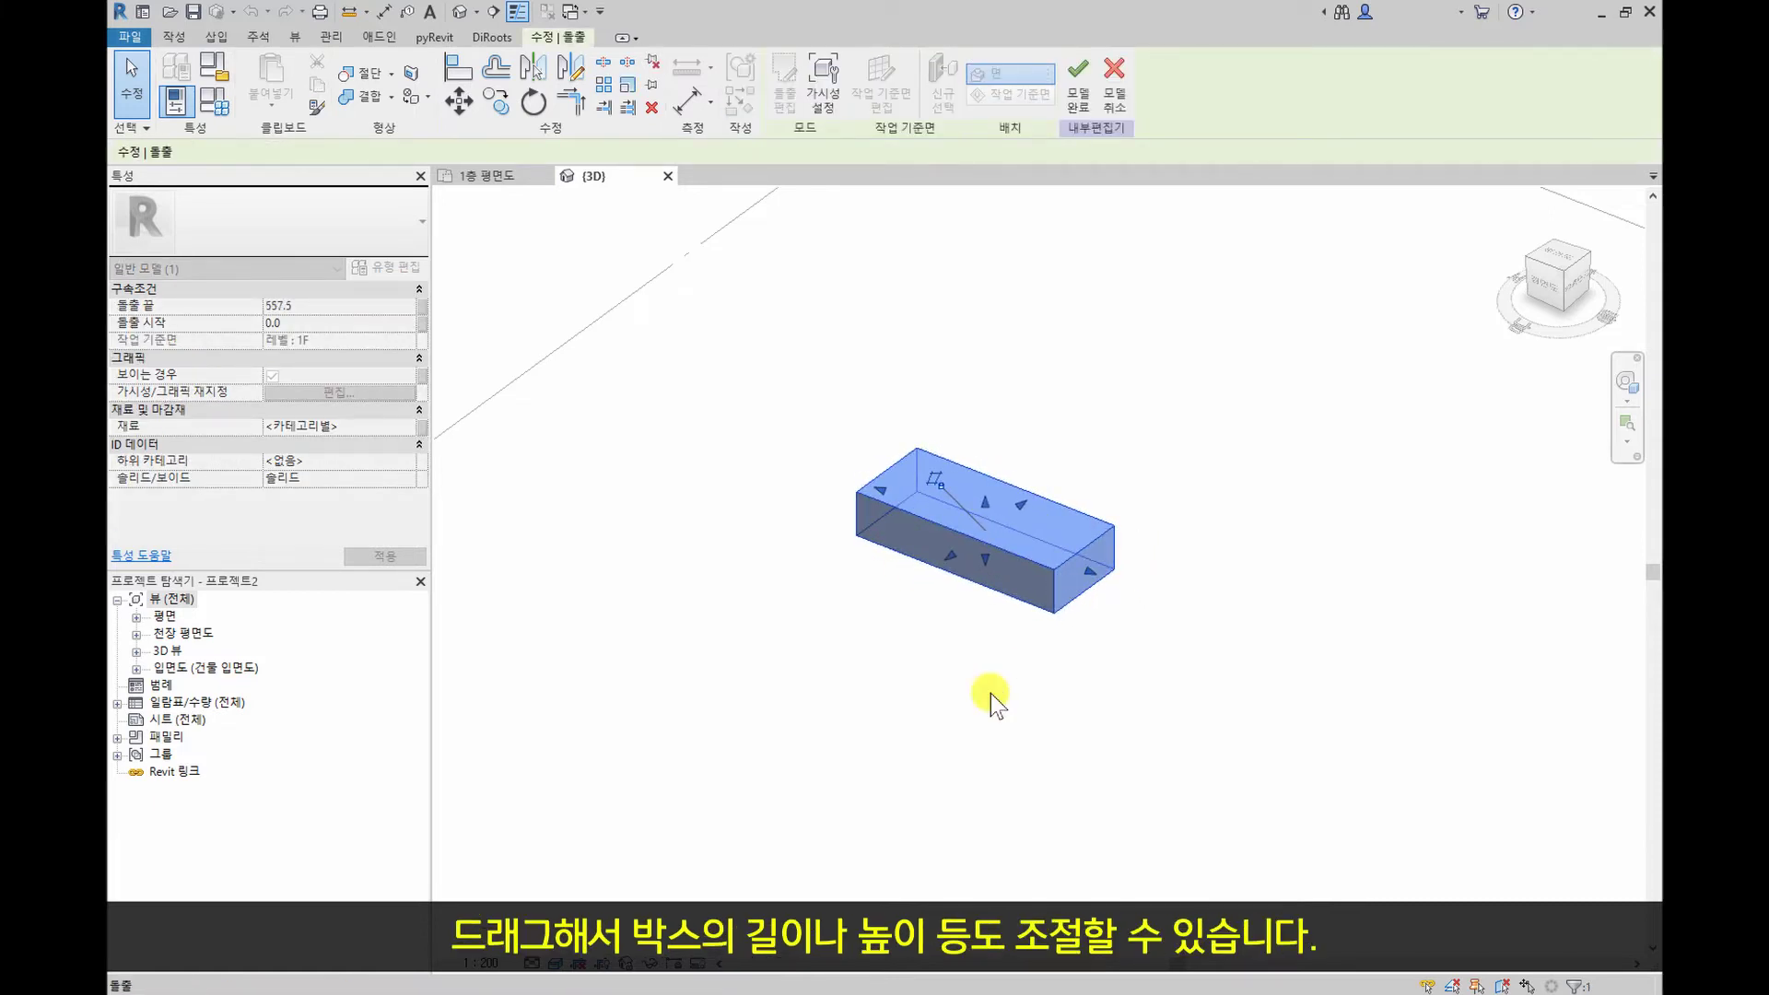
{"action": "left_click", "coordinate": [659, 848]}
Set the 3D view's visual style to Hidden Line (은선) and finish the in-place model
{"action": "left_click", "coordinate": [555, 963]}
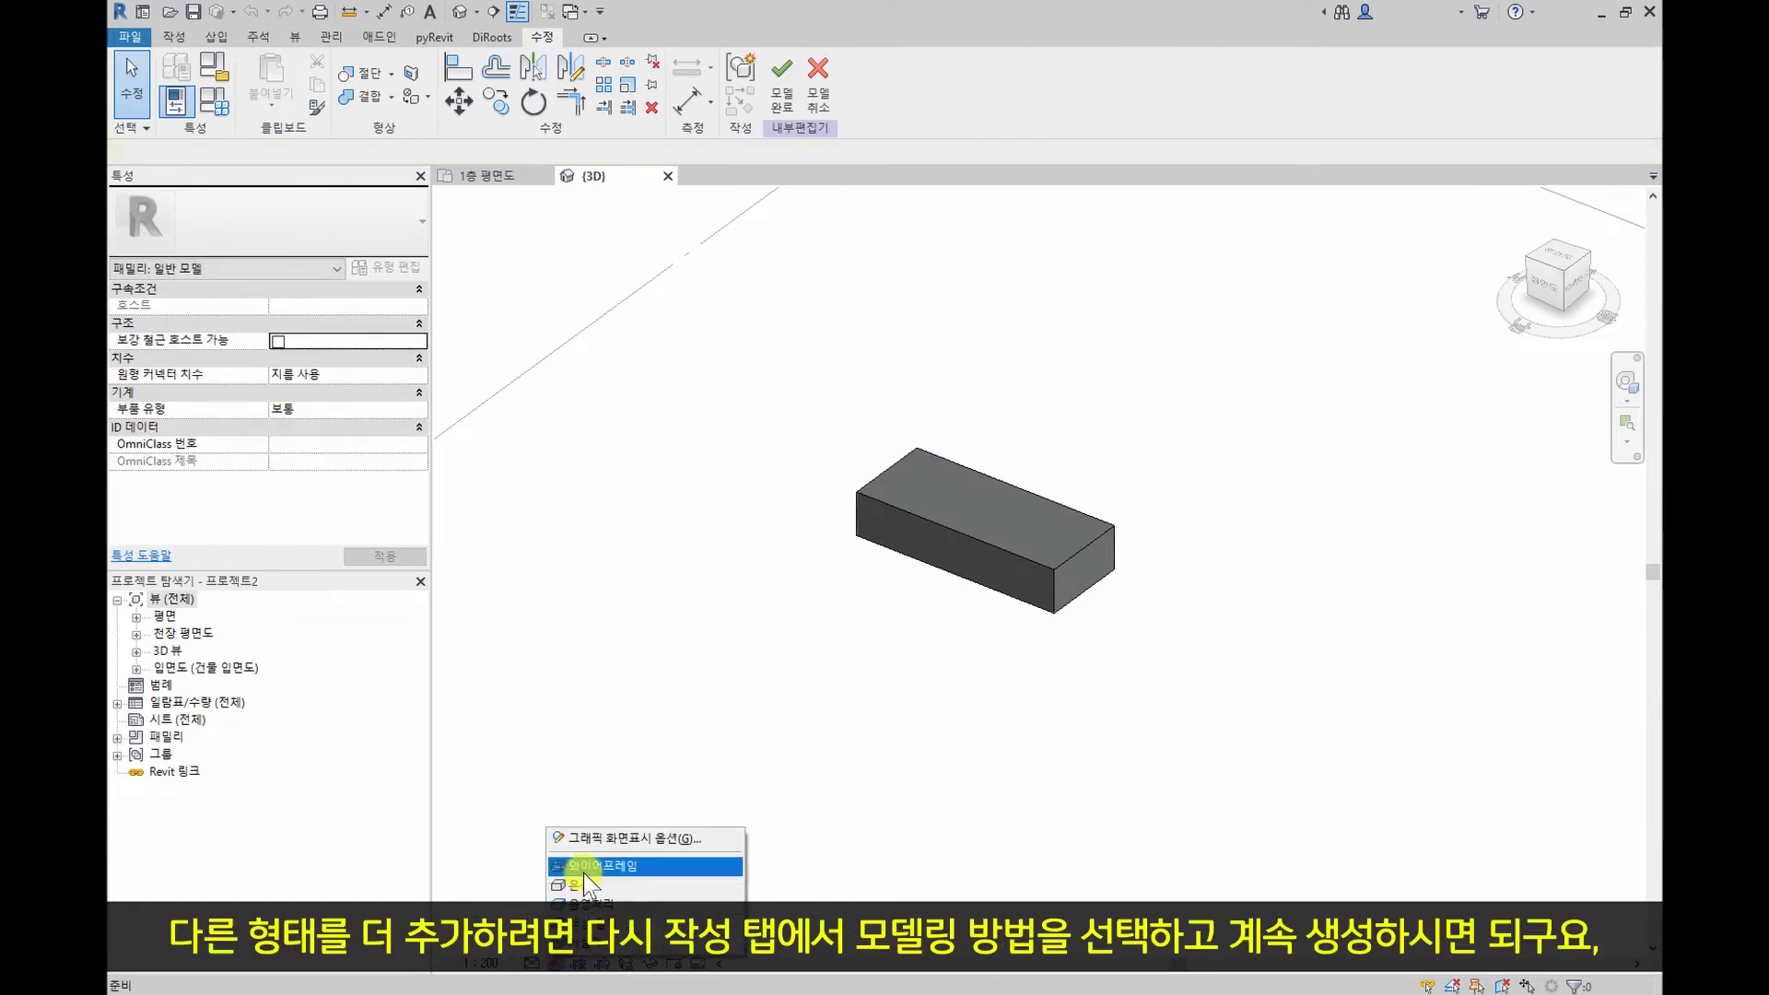
{"action": "left_click", "coordinate": [584, 883]}
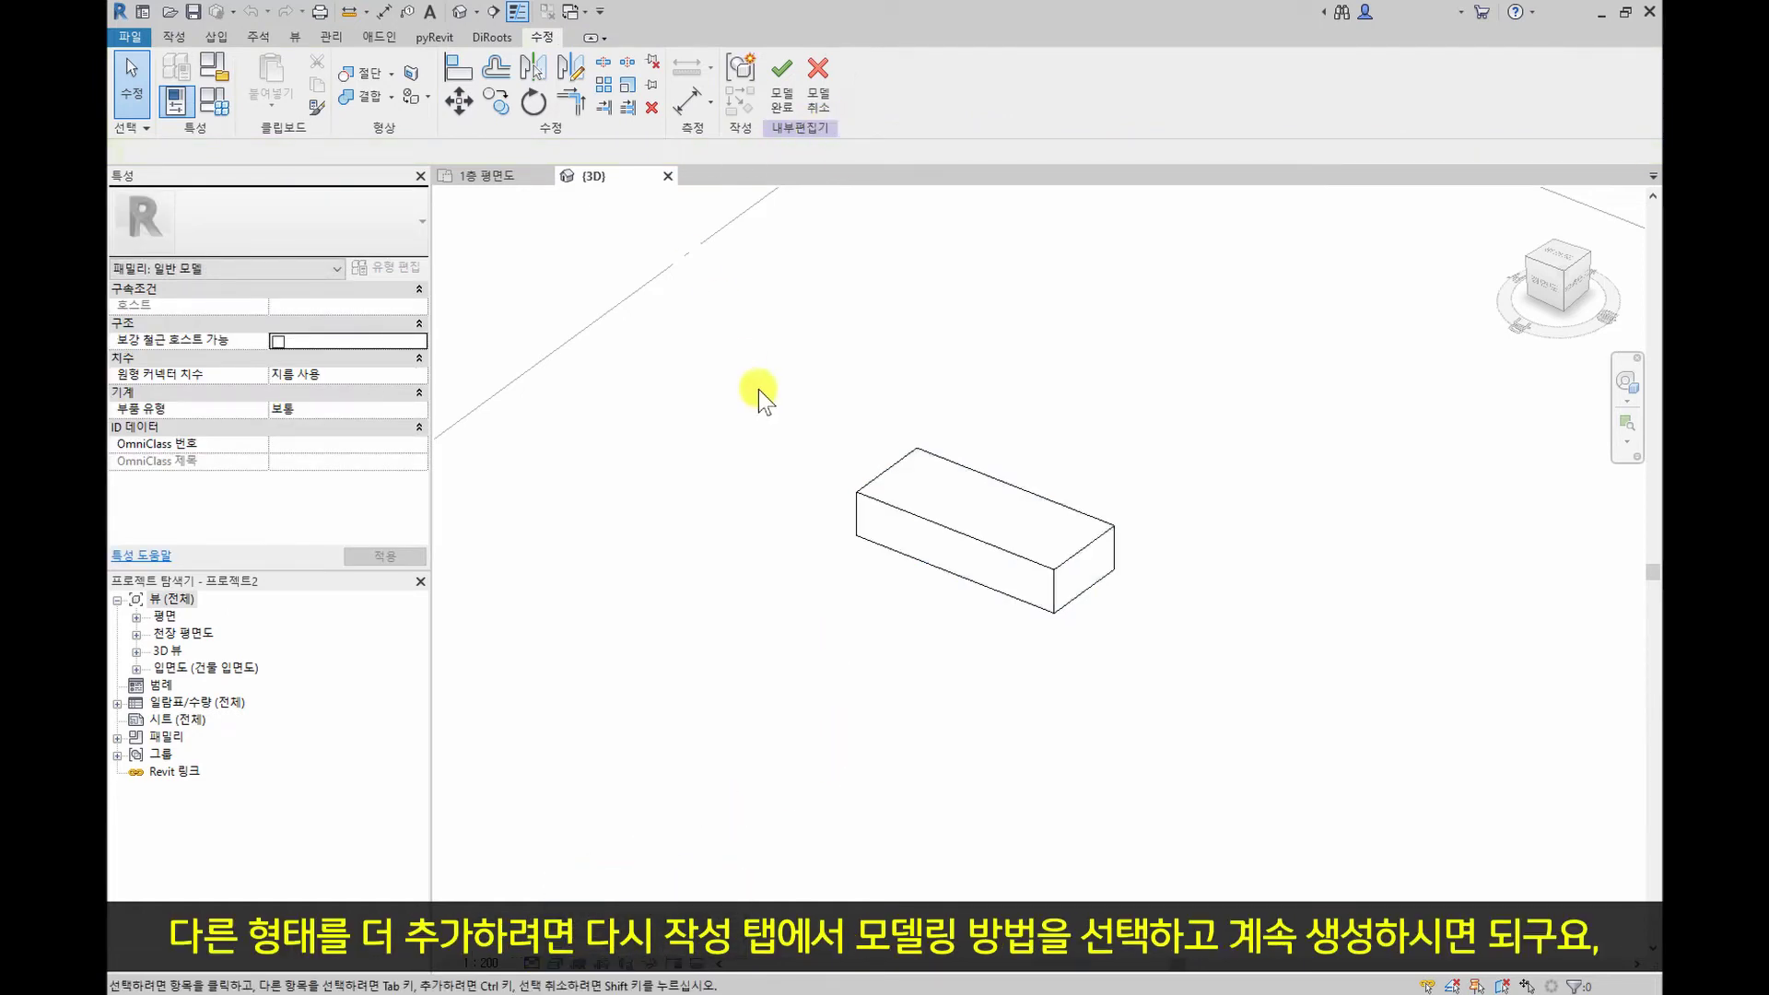
{"action": "left_click", "coordinate": [171, 38]}
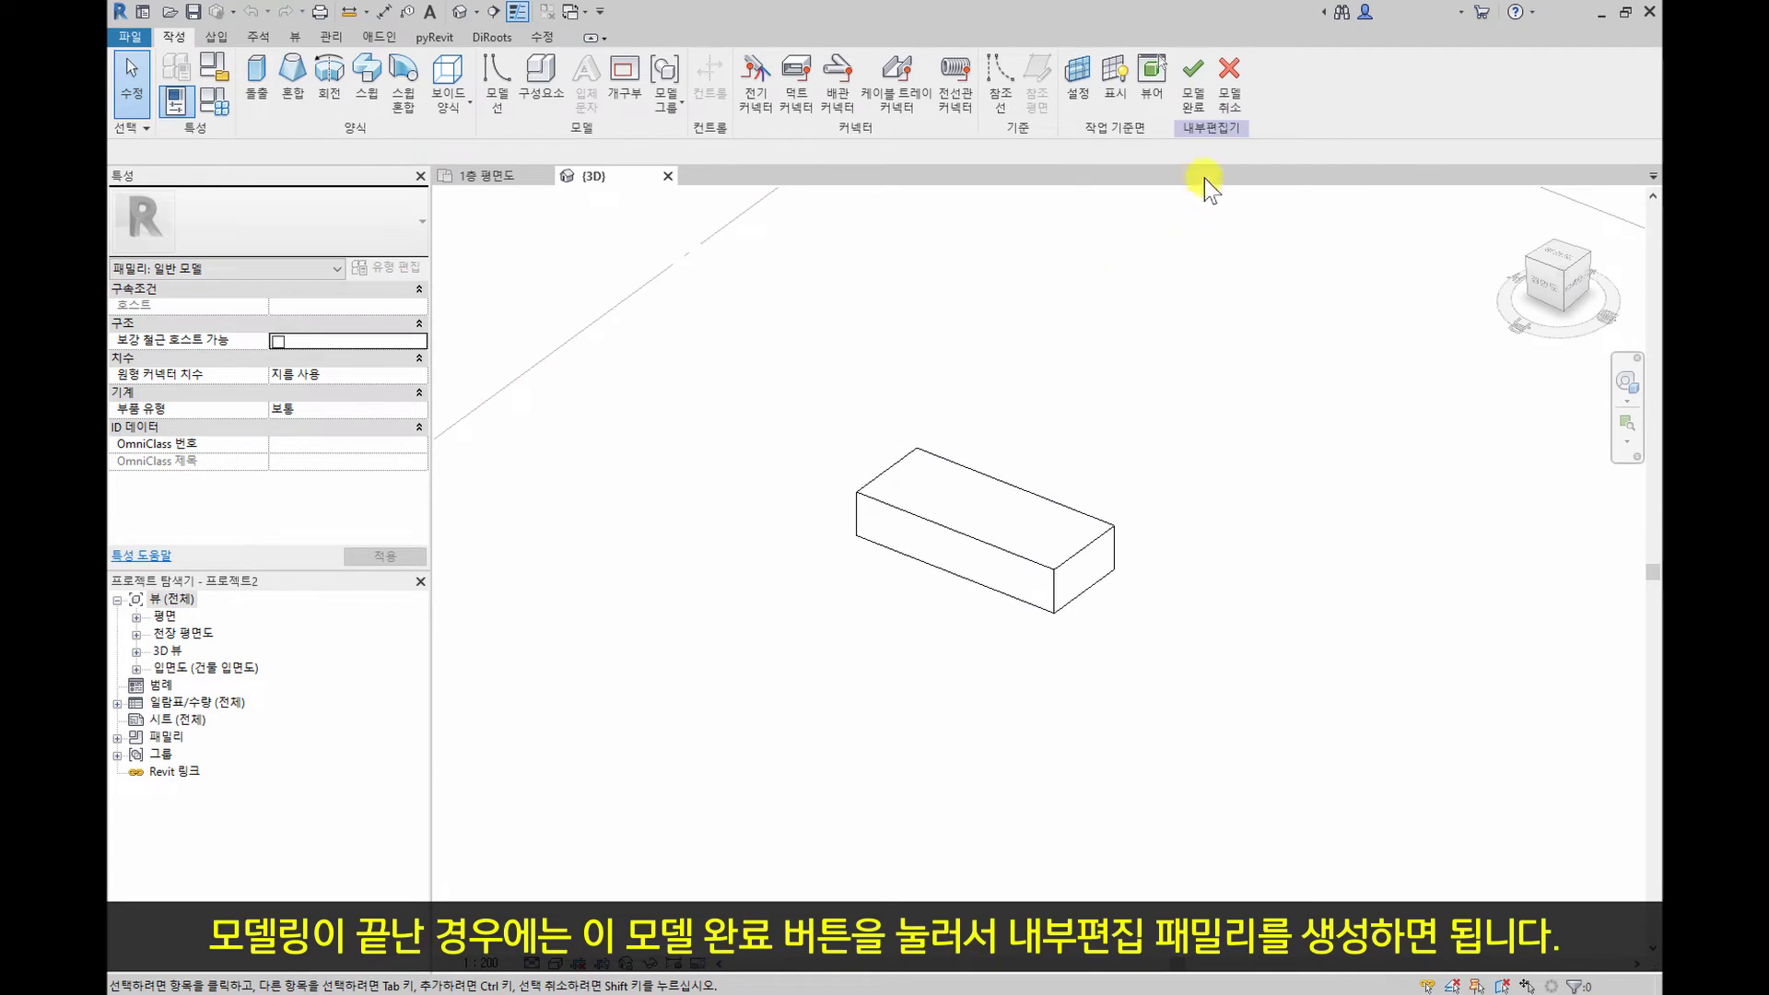
{"action": "left_click", "coordinate": [1193, 92]}
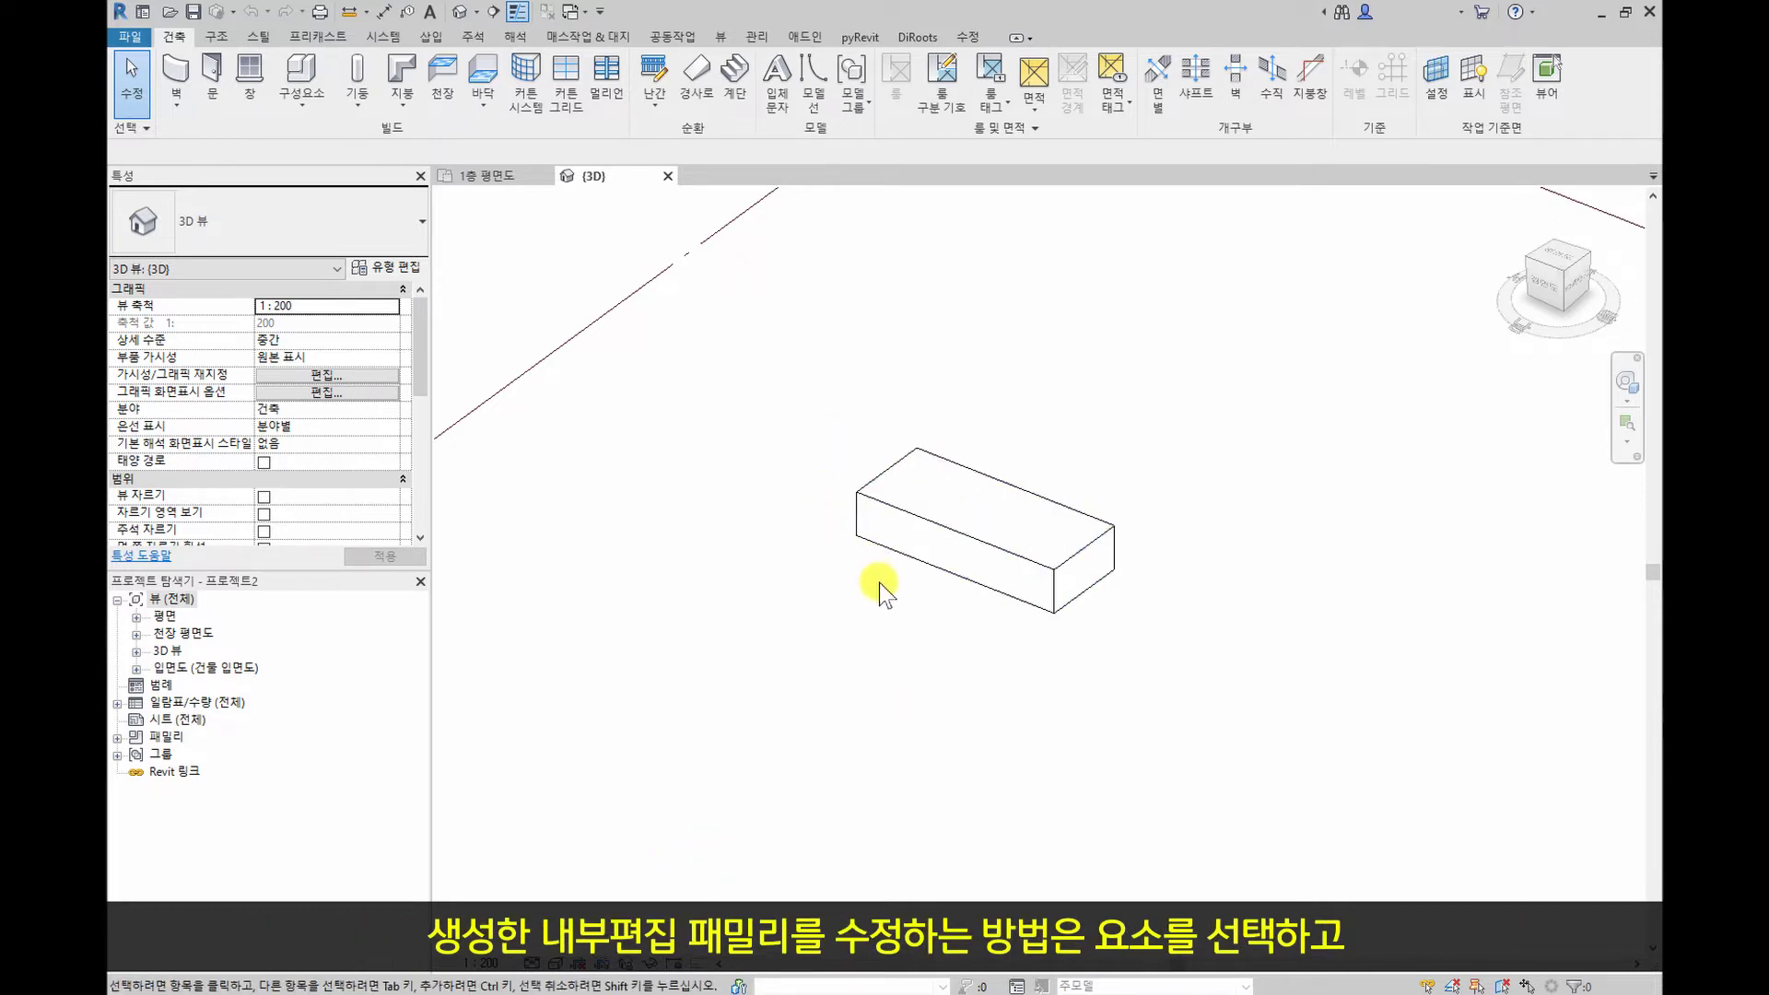
Reopen the in-place box for editing, search the materials for 나무 and assign 떡갈나무 바닥 to its extrusion
{"action": "left_click", "coordinate": [1058, 597]}
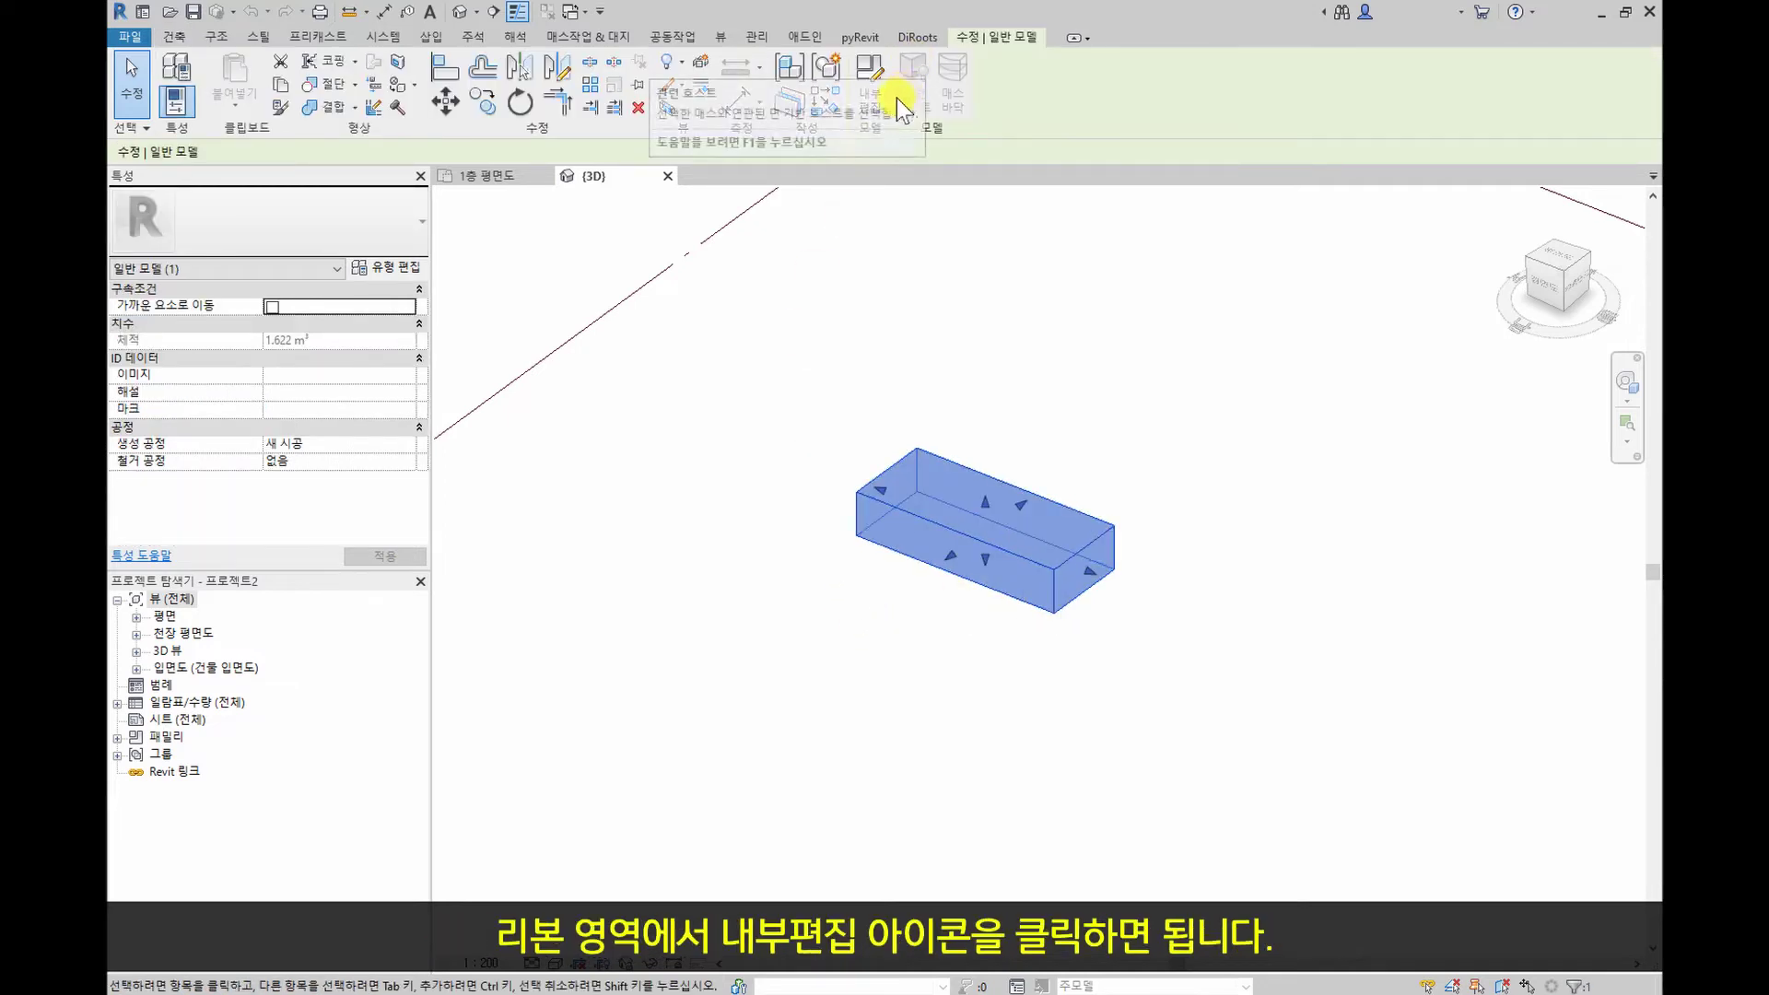
{"action": "left_click", "coordinate": [871, 98]}
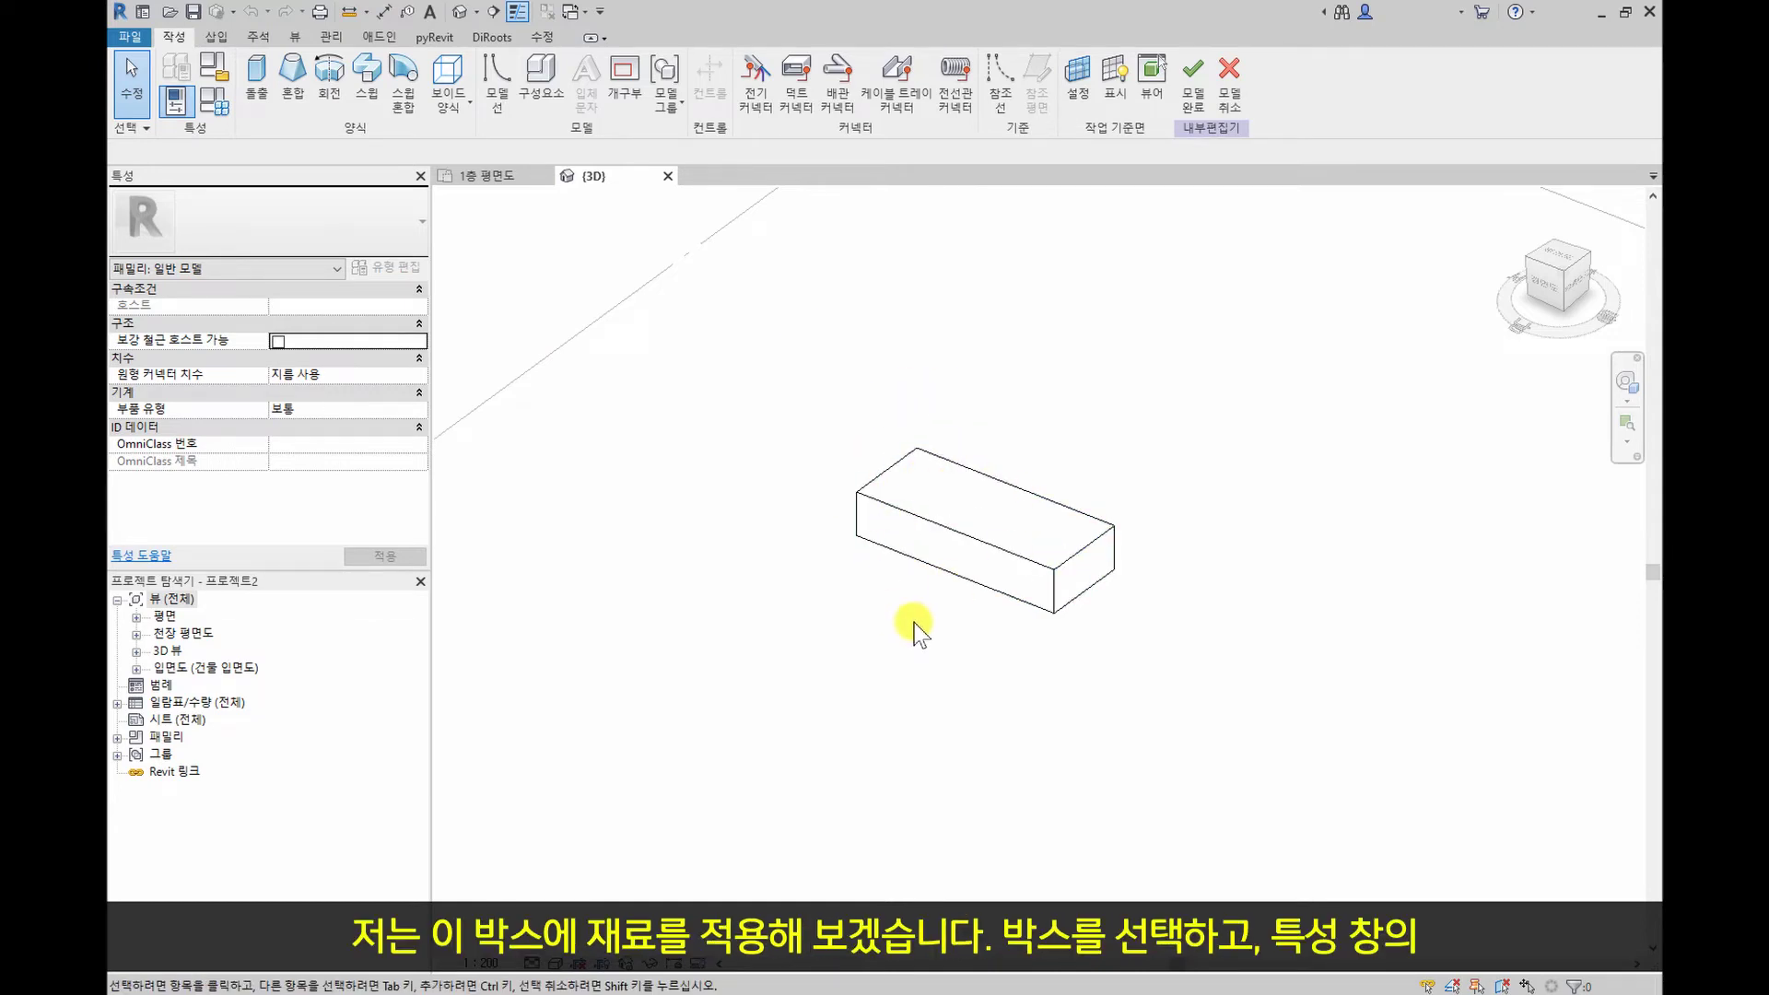
{"action": "left_click", "coordinate": [919, 552]}
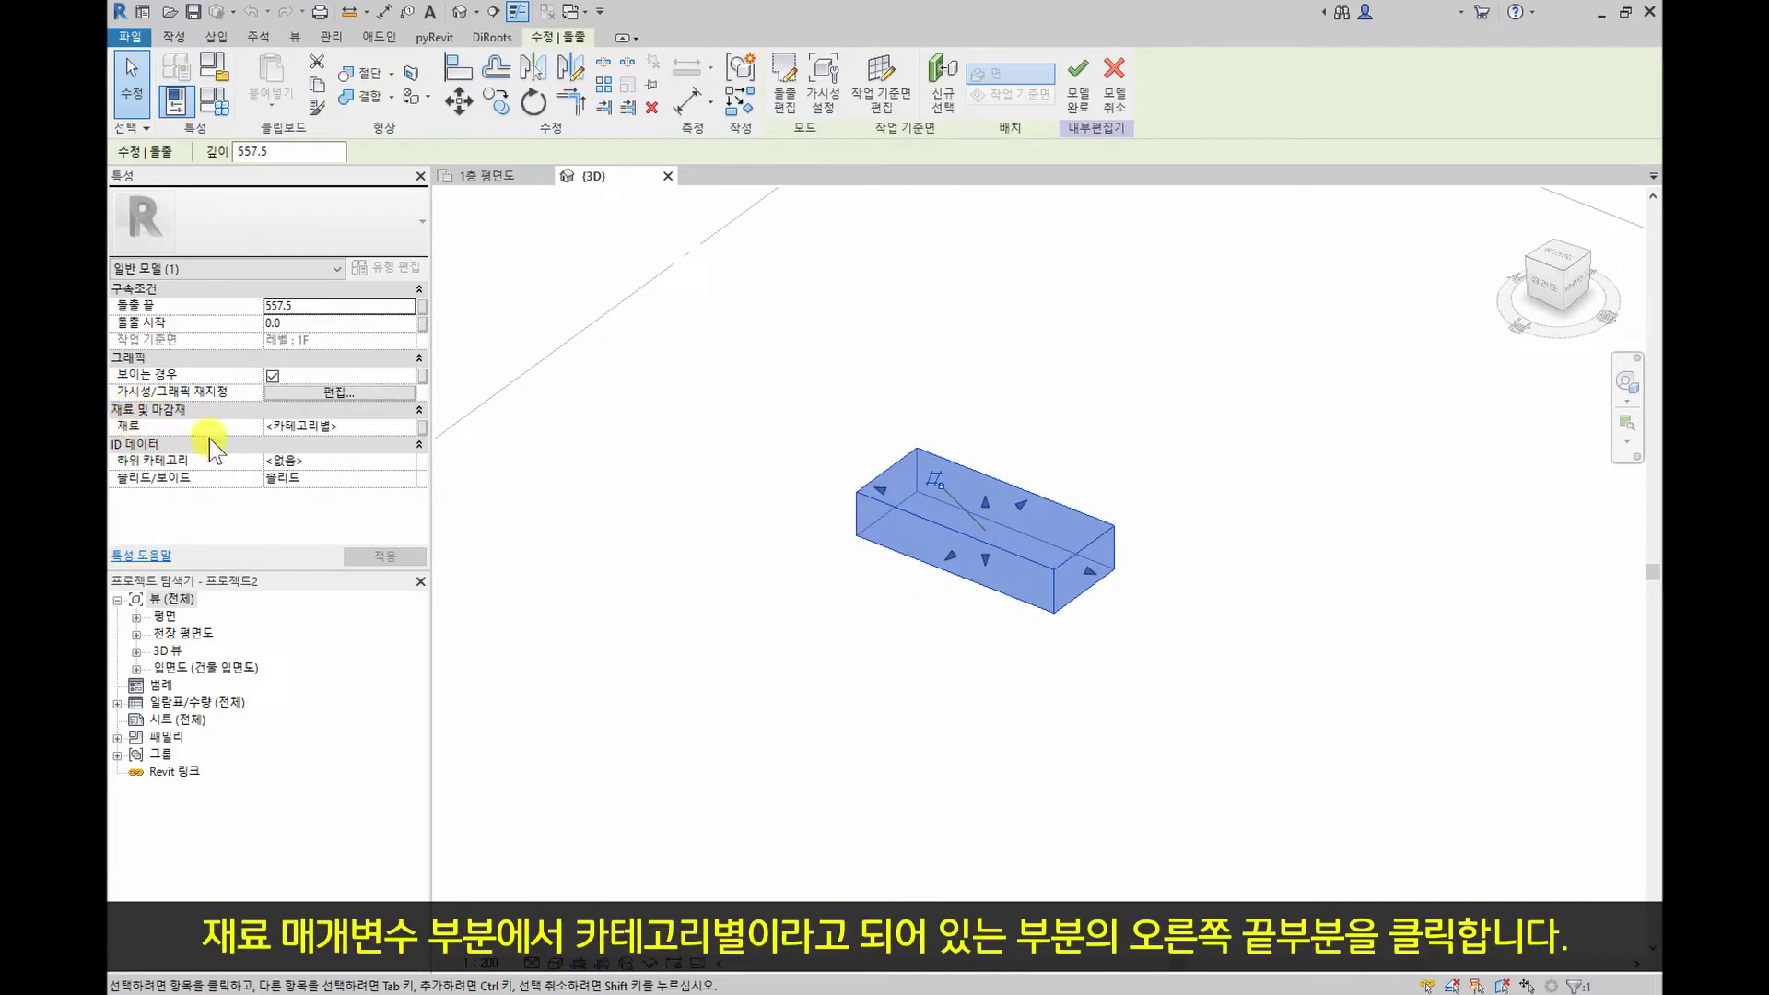
{"action": "left_click", "coordinate": [407, 424]}
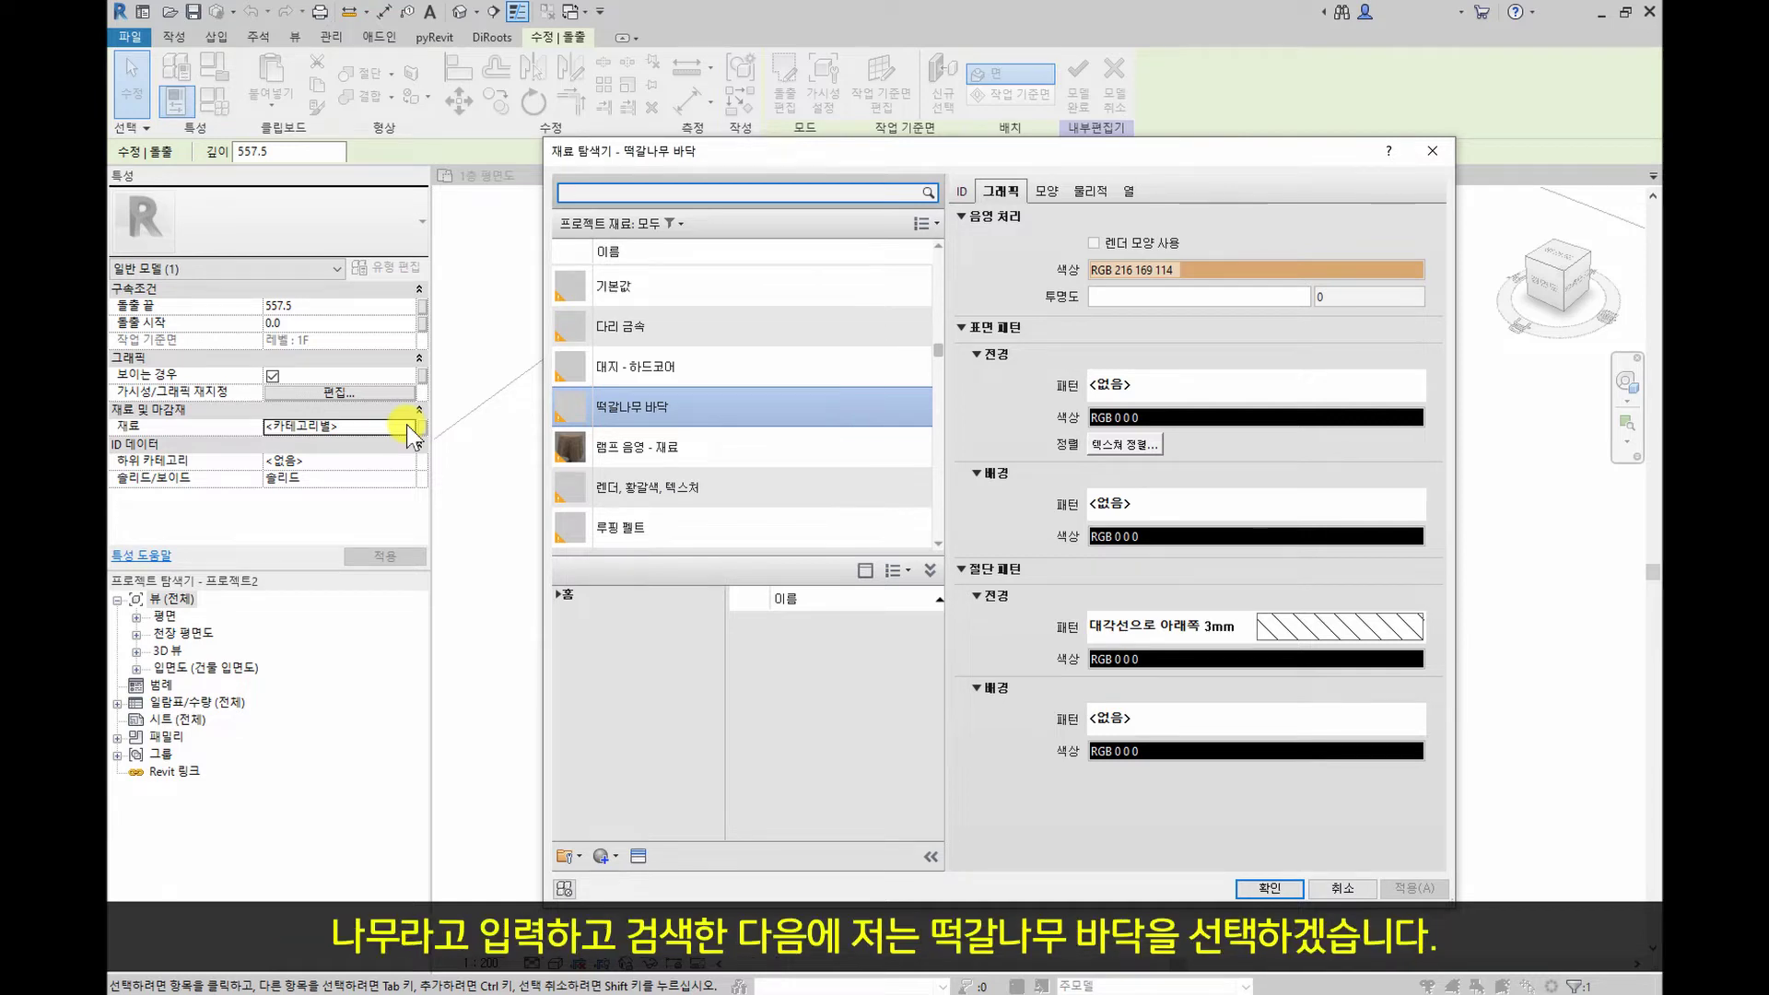
{"action": "left_click", "coordinate": [706, 190]}
{"action": "type", "text": "나무"}
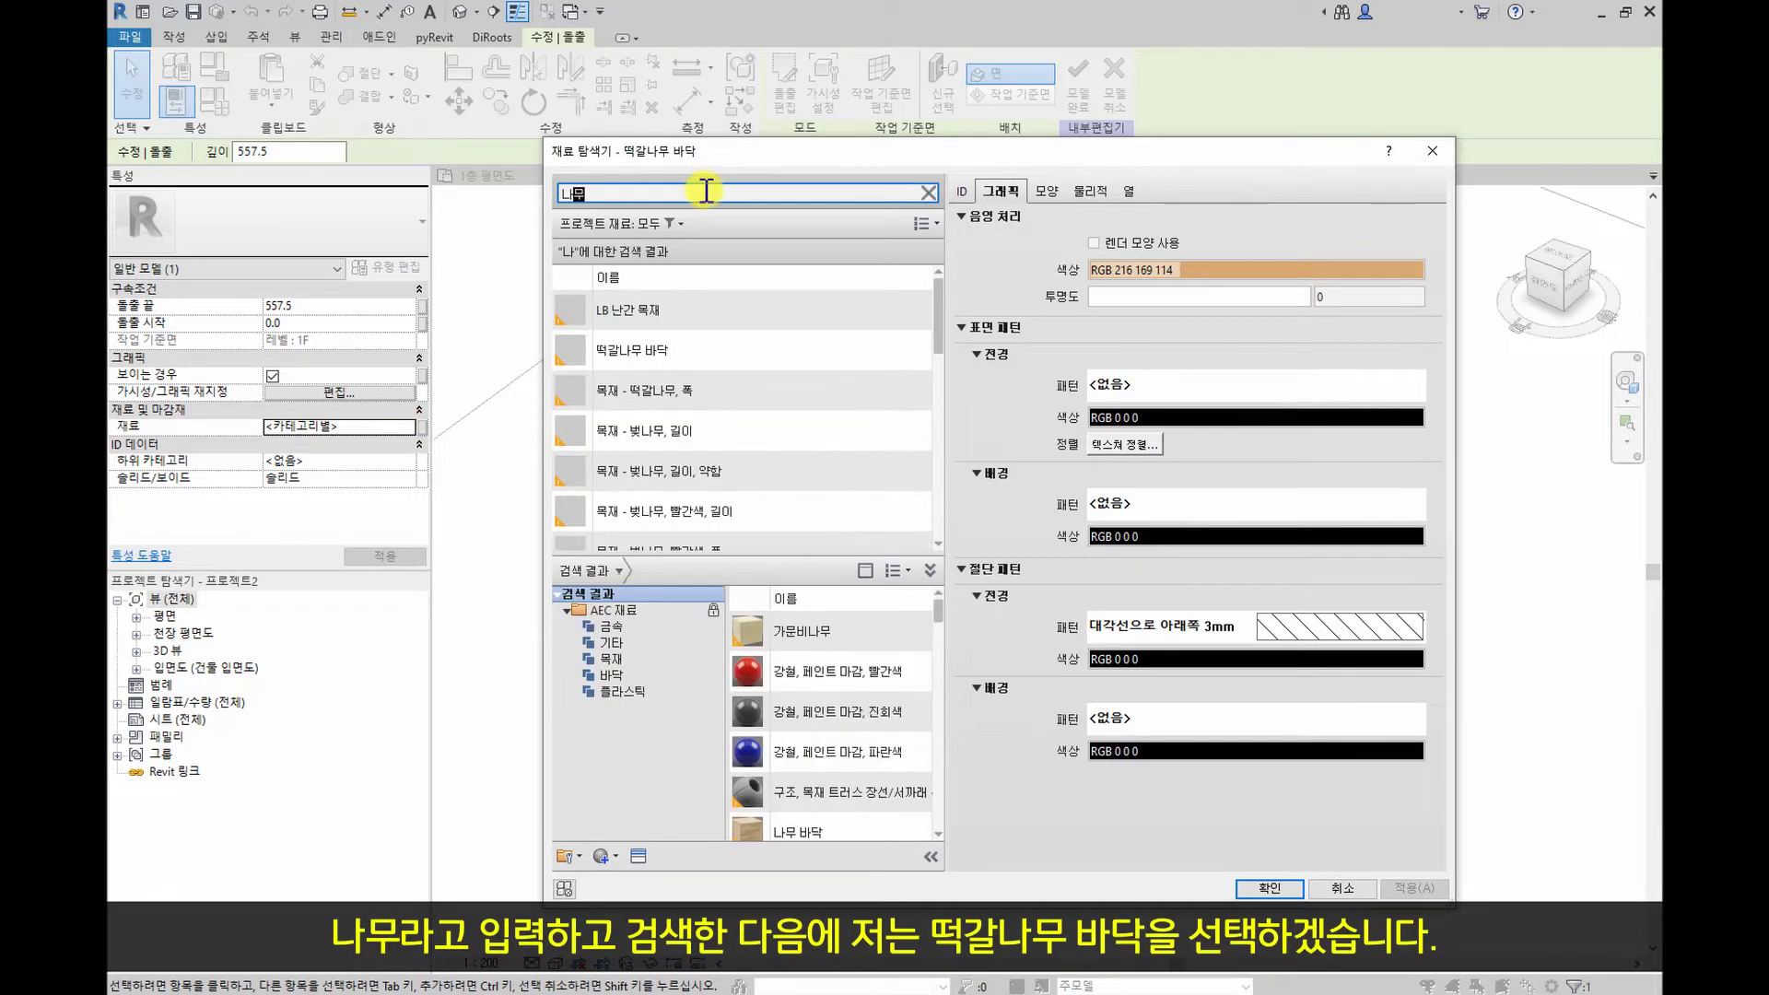
{"action": "left_click", "coordinate": [770, 345]}
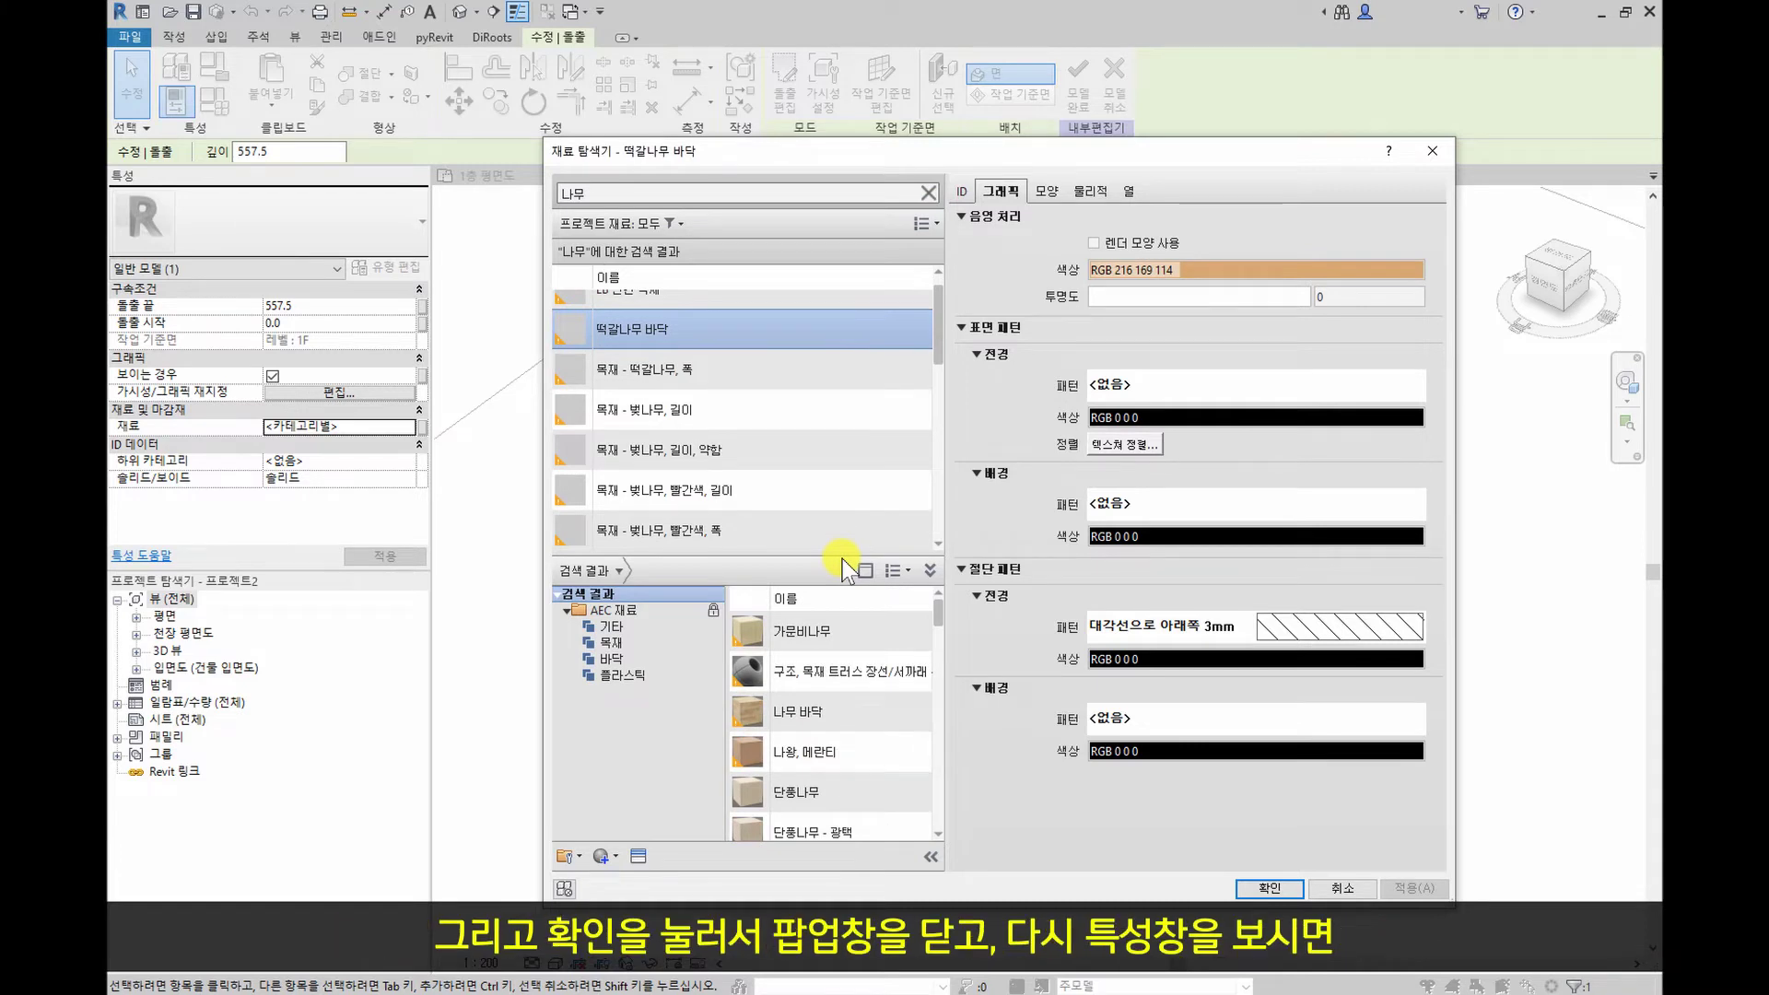
{"action": "left_click", "coordinate": [1269, 887]}
{"action": "left_click", "coordinate": [865, 682]}
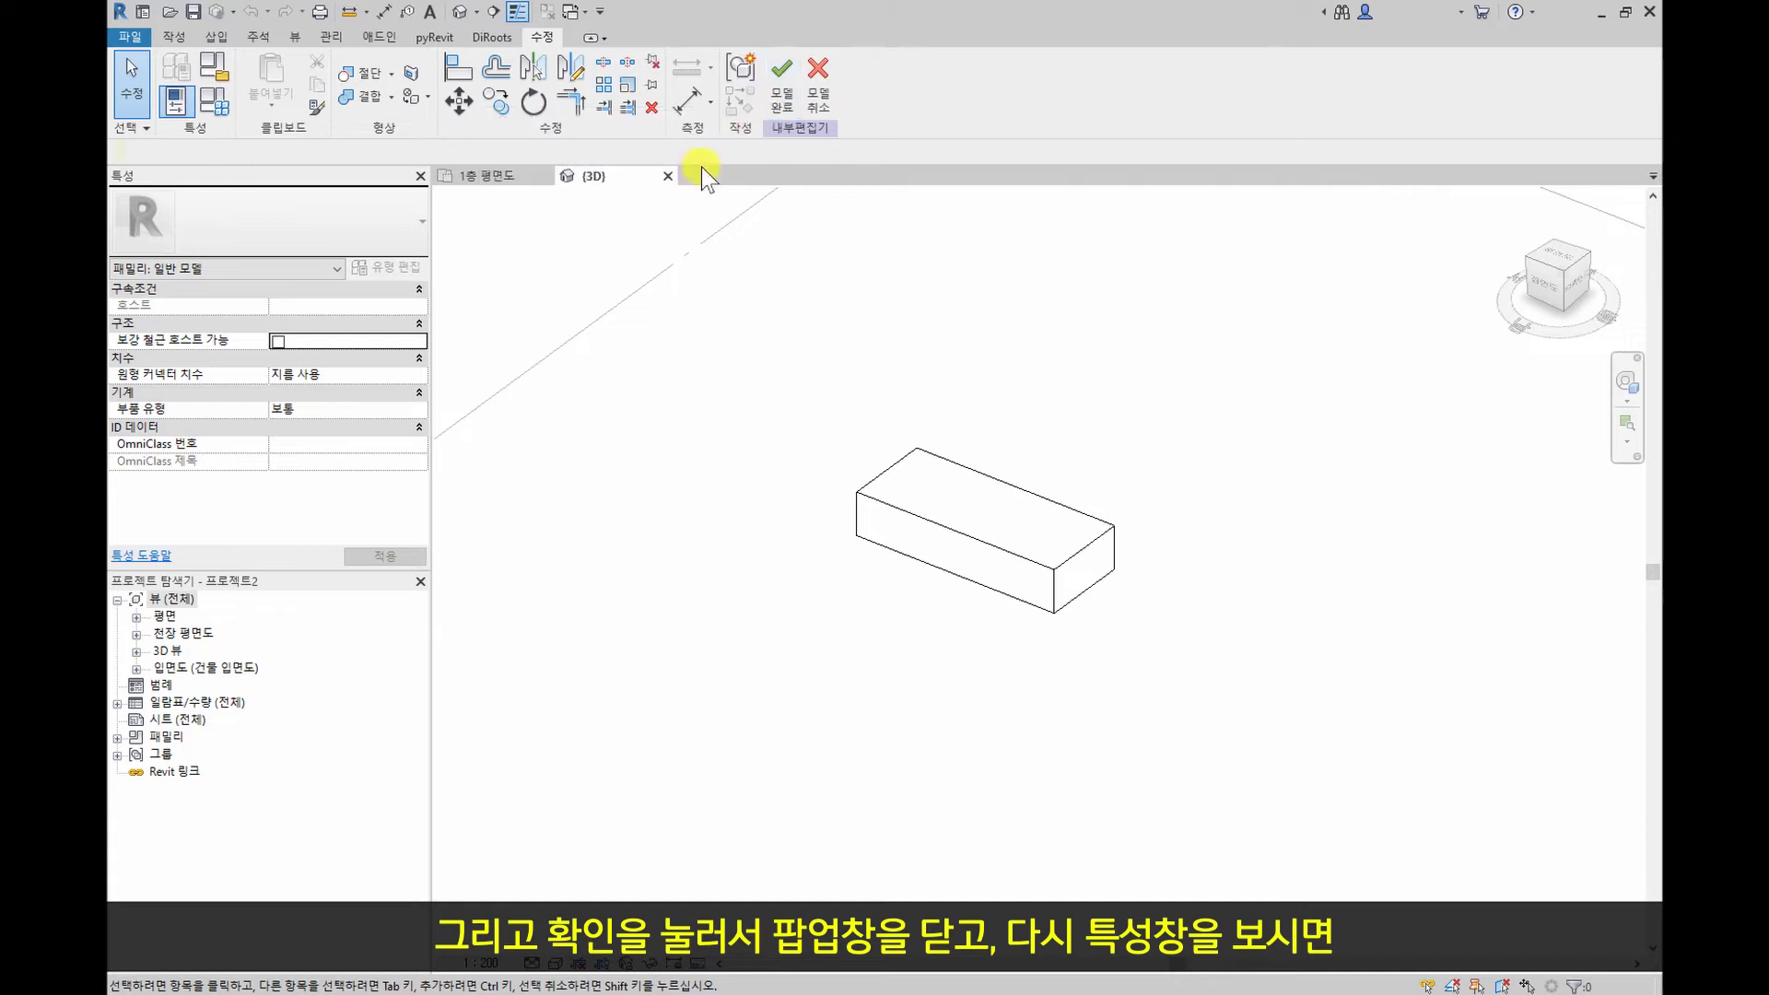
Check the material assigned to the box and finish editing the in-place model
{"action": "left_click", "coordinate": [855, 502]}
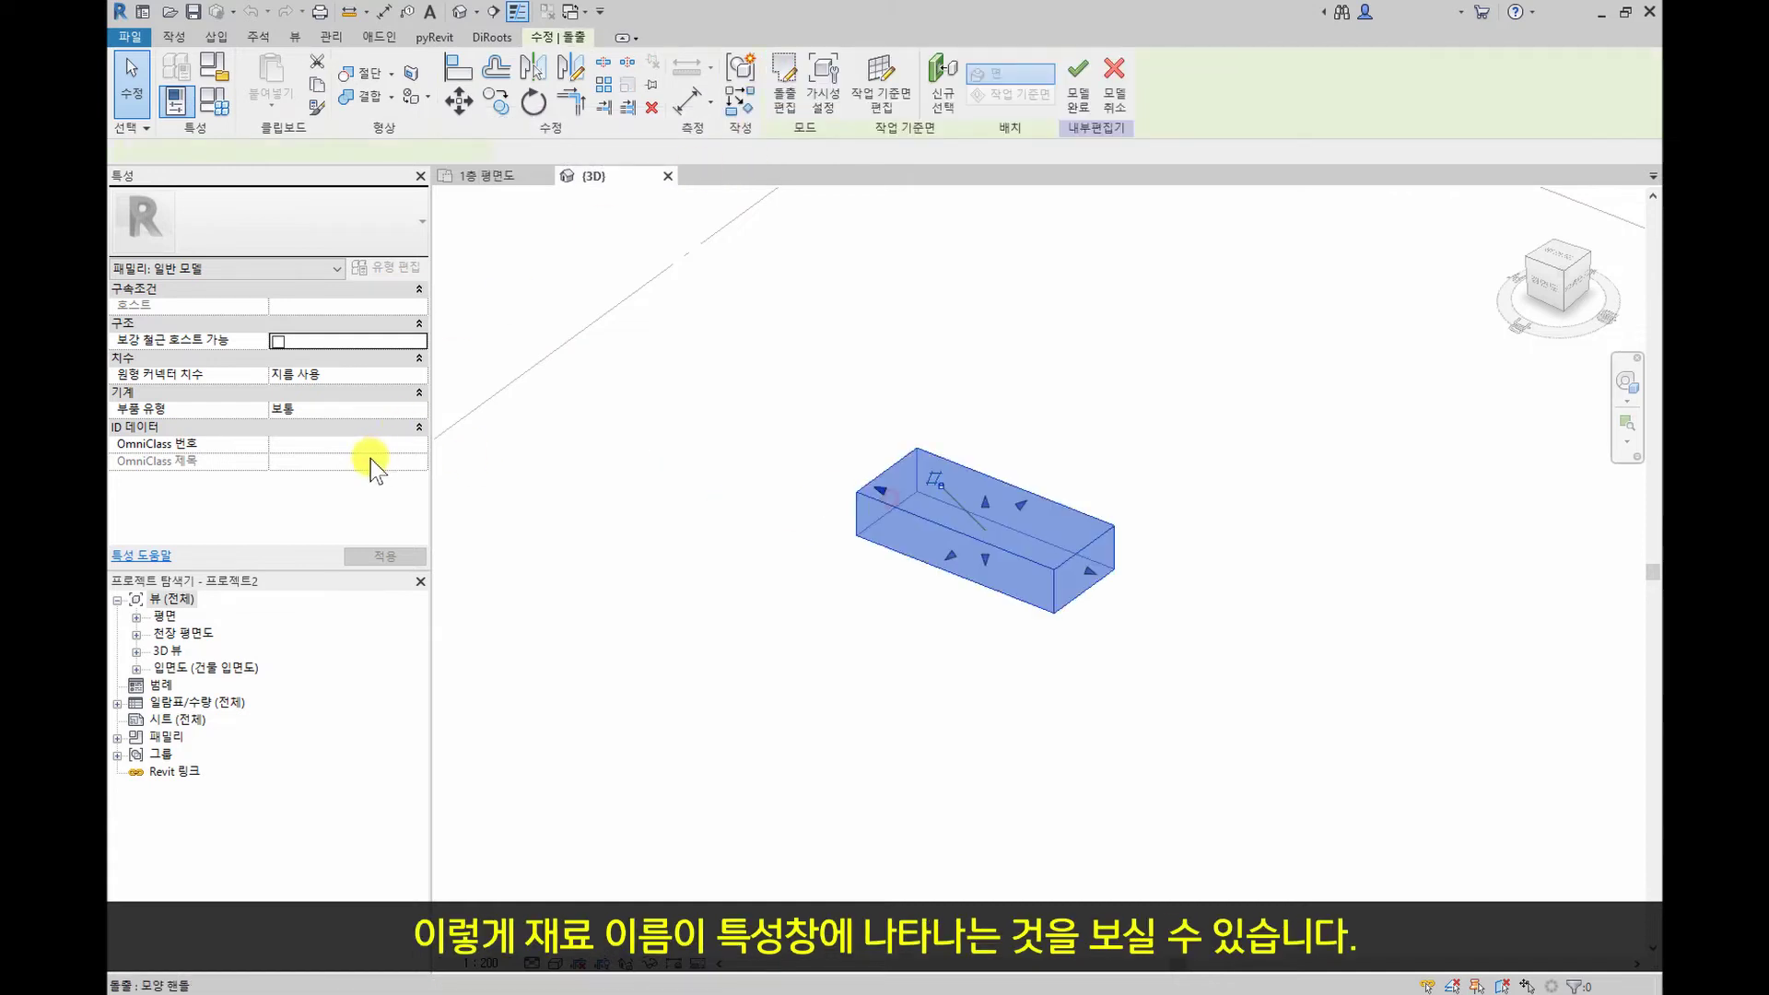
{"action": "left_click", "coordinate": [656, 645]}
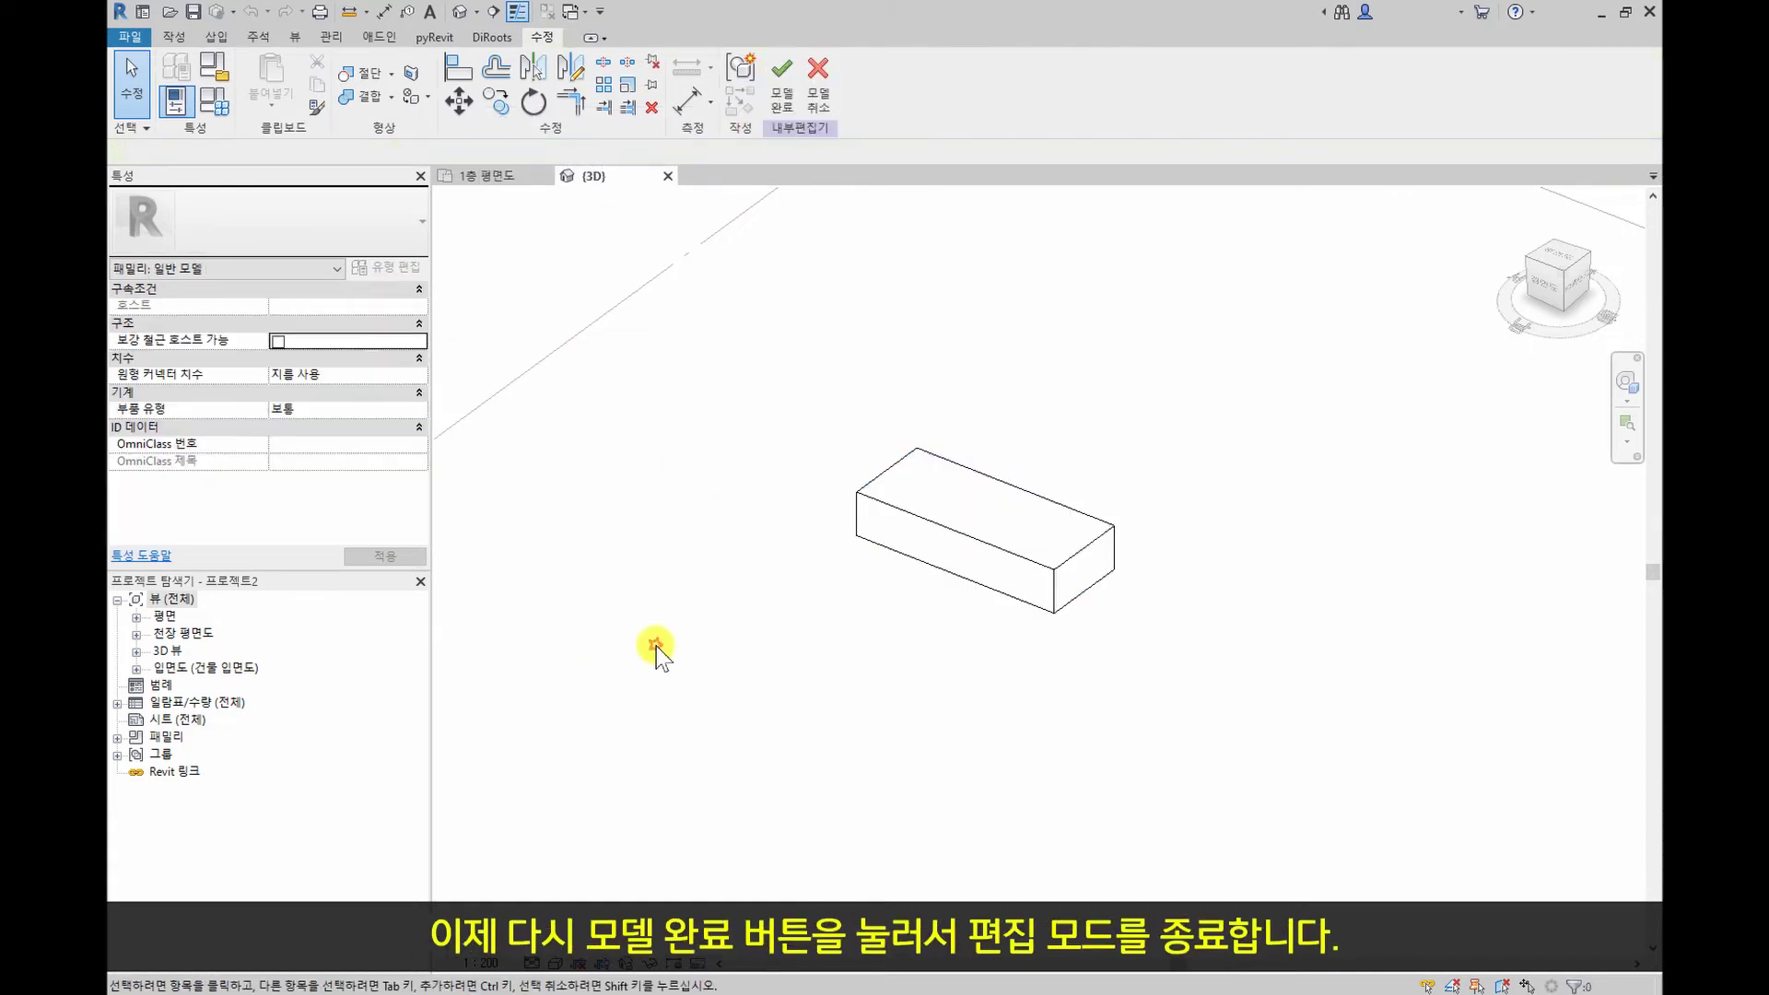
{"action": "left_click", "coordinate": [781, 84]}
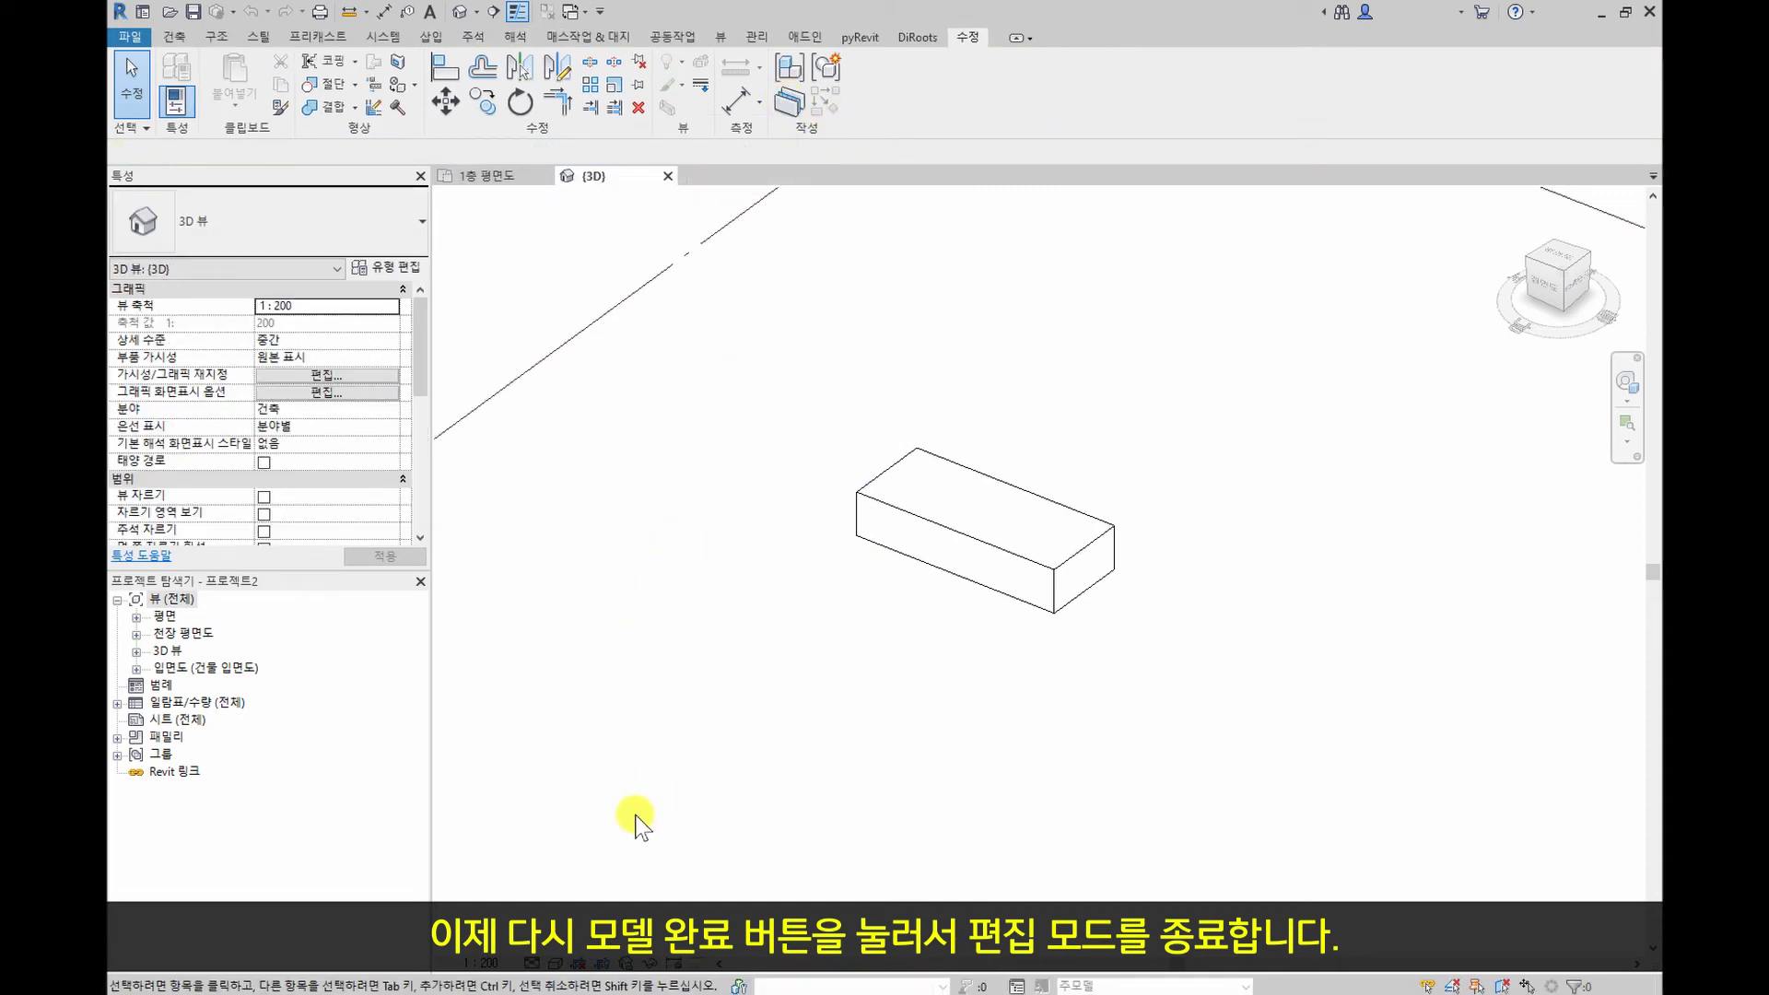
Set the 3D view's visual style to Realistic (사실적) and inspect the material on the box
{"action": "left_click", "coordinate": [556, 963]}
{"action": "left_click", "coordinate": [590, 942]}
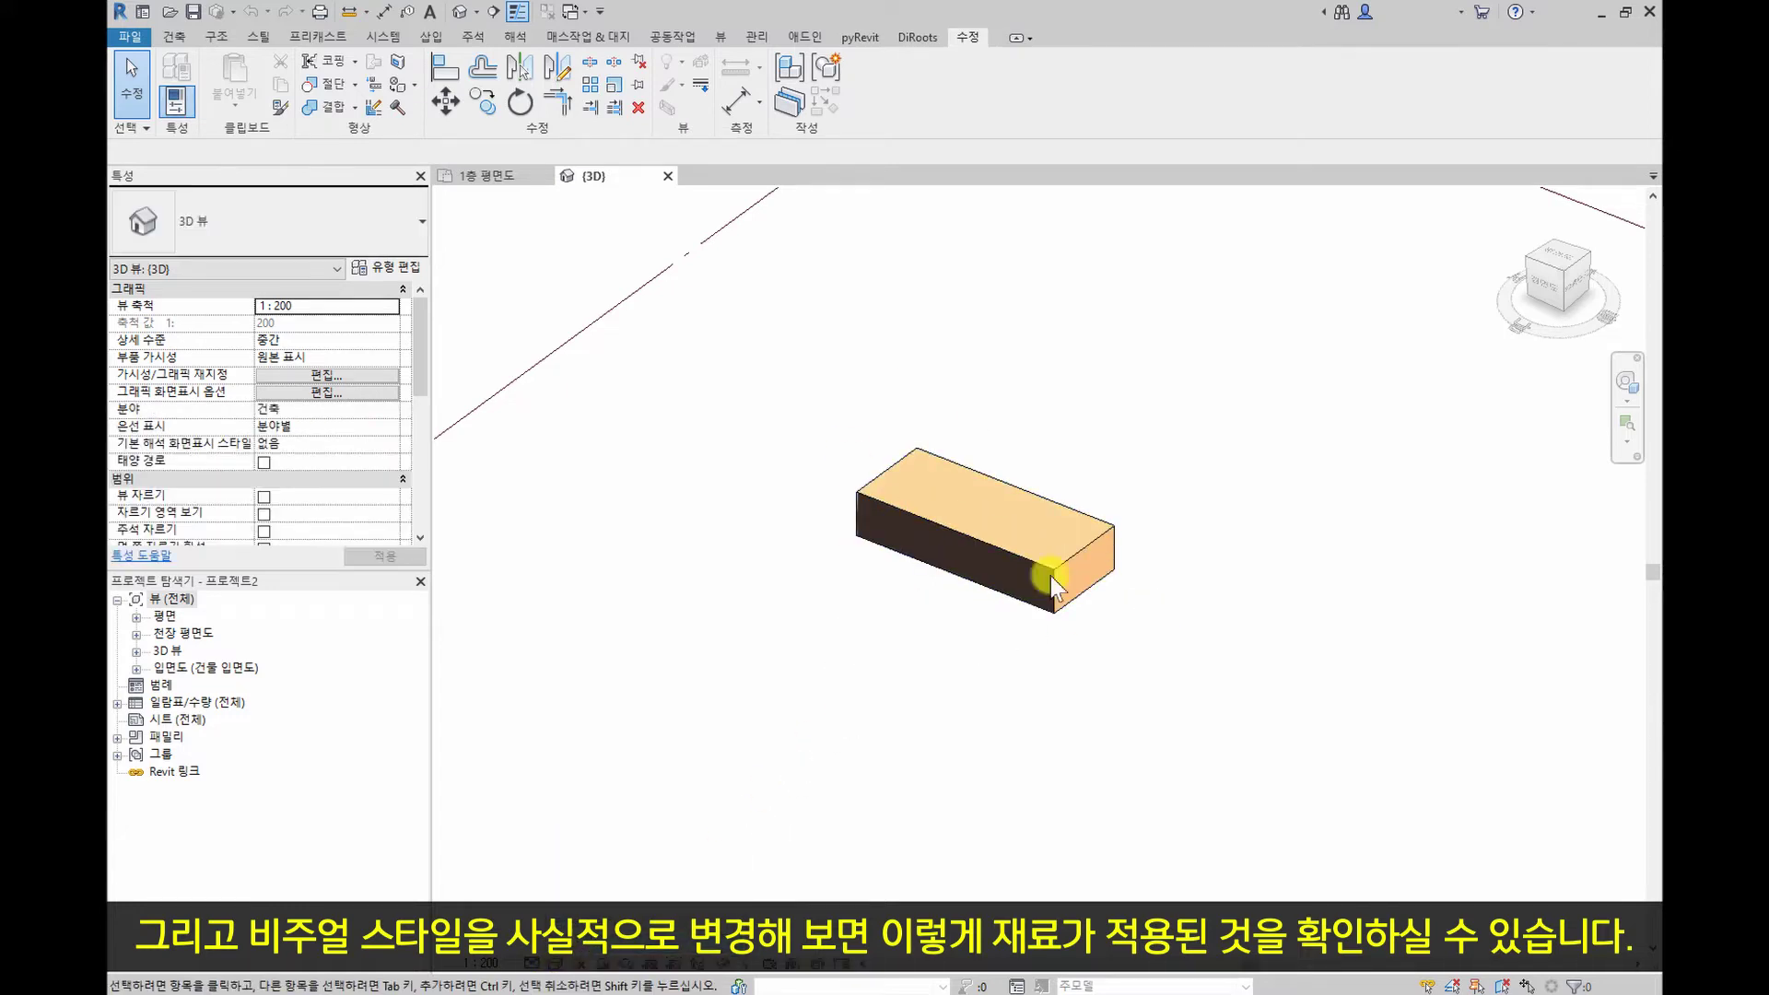
{"action": "scroll", "coordinate": [1014, 562], "scroll_direction": "up", "scroll_amount": 8}
{"action": "scroll", "coordinate": [995, 584], "scroll_direction": "down", "scroll_amount": 10}
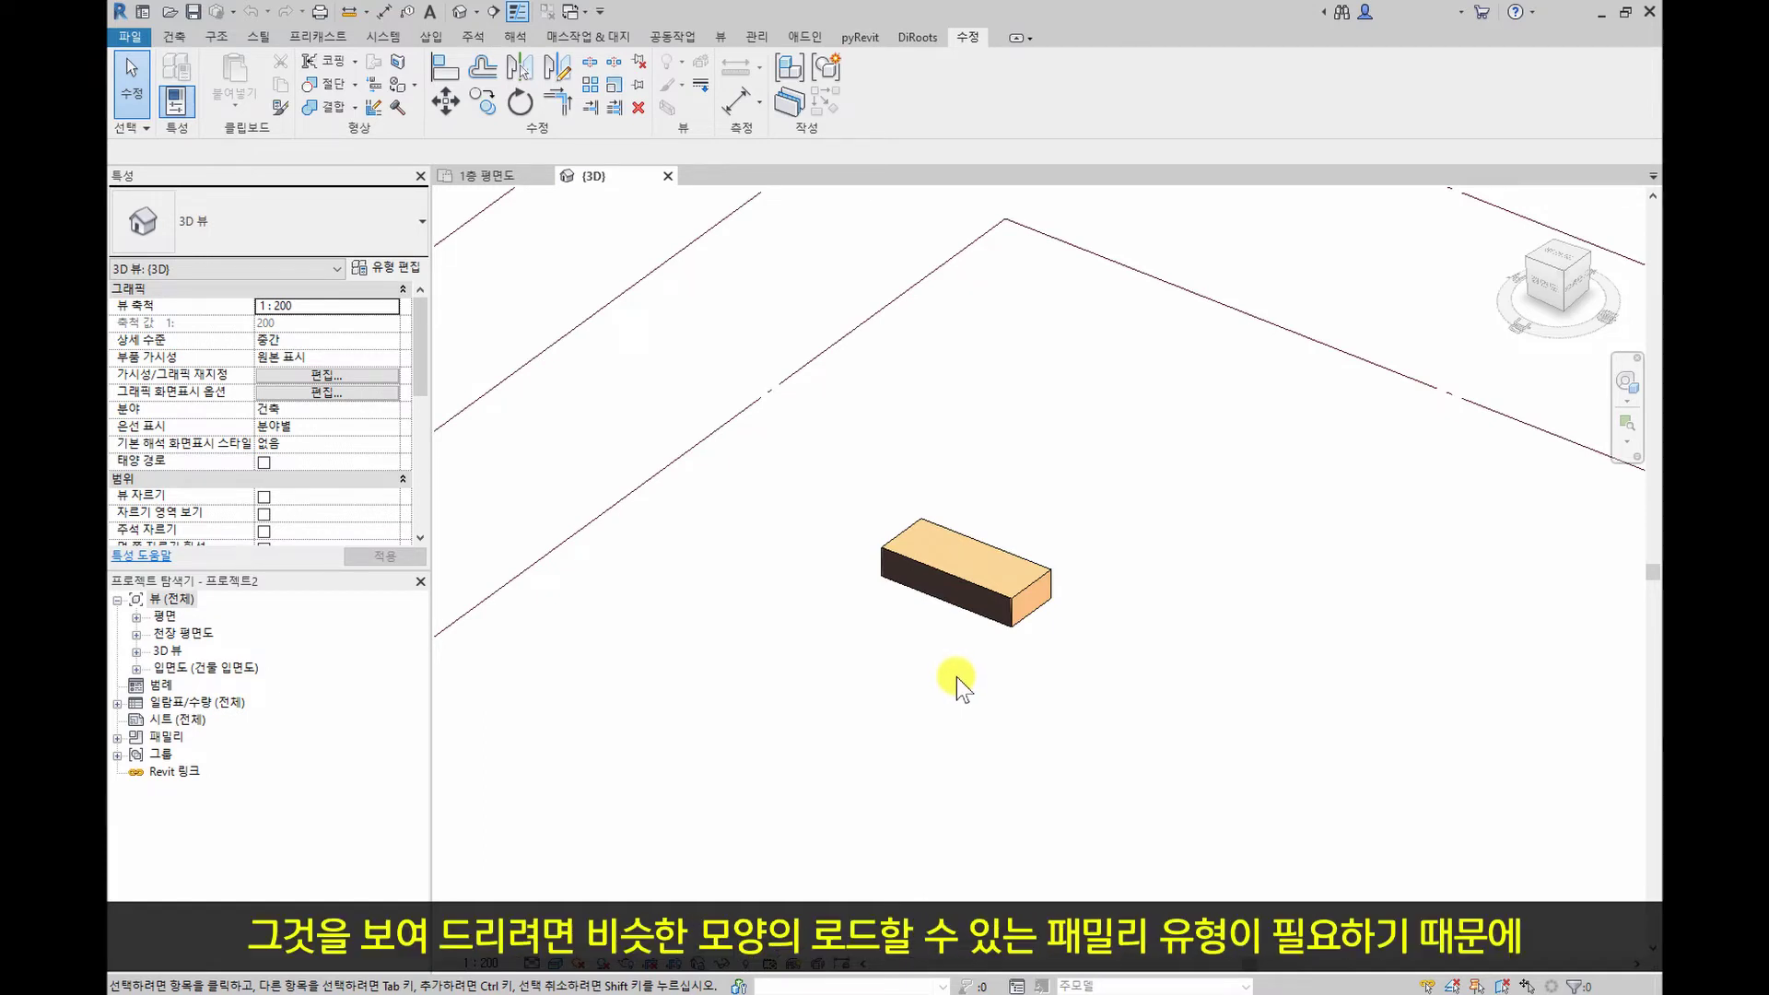
{"action": "middle_click_drag", "start_coordinate": [956, 677], "coordinate": [856, 591]}
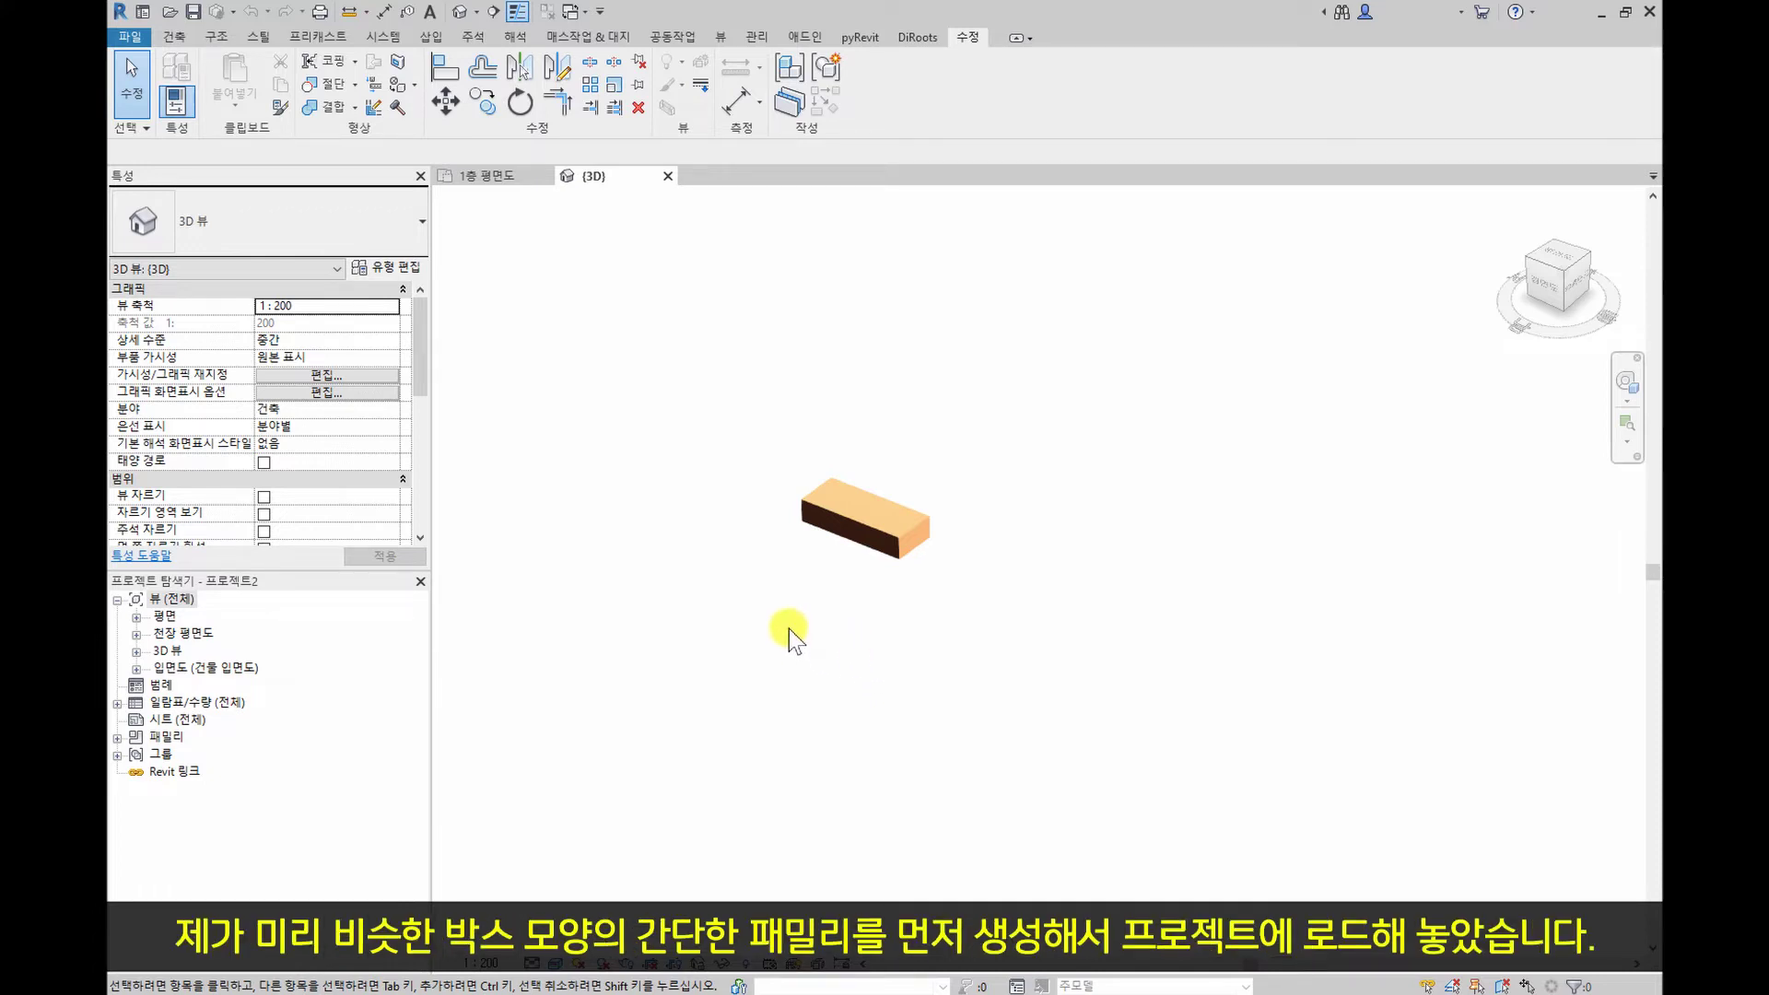
Place one instance of the component type 로드할 수 있는 패밀리 on level 1F, beside the wooden in-place box
{"action": "left_click", "coordinate": [175, 41]}
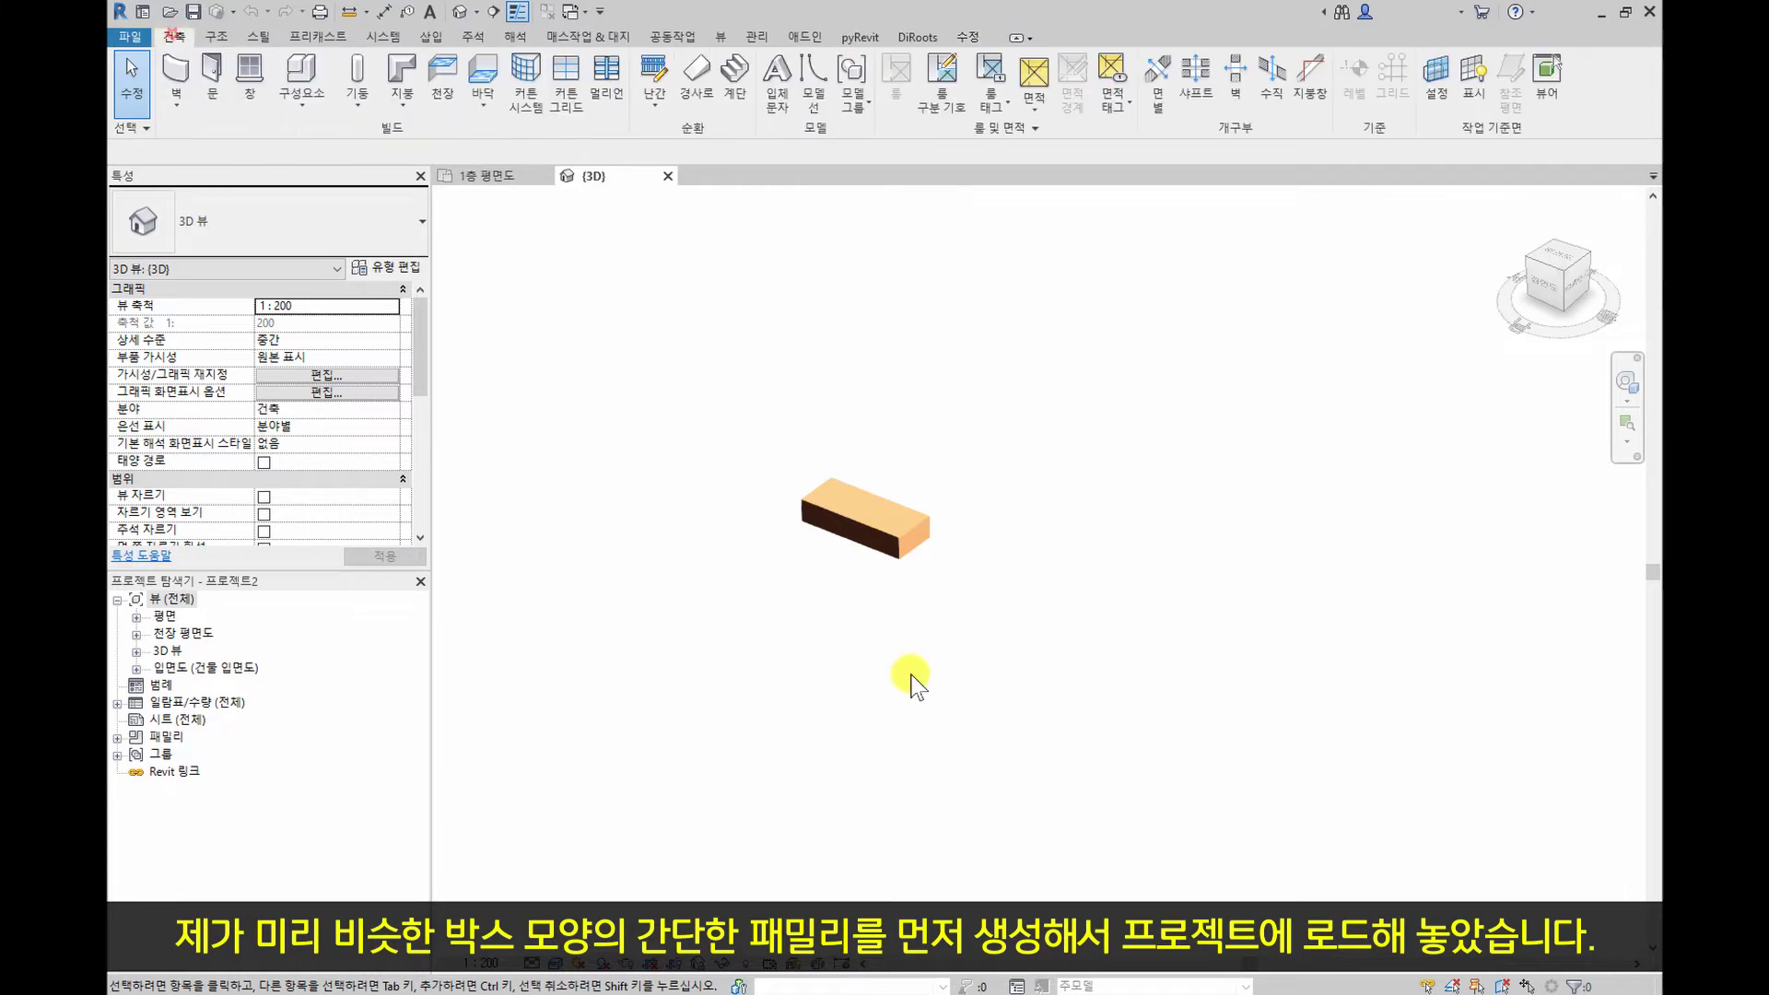
{"action": "scroll", "coordinate": [908, 679], "scroll_direction": "down", "scroll_amount": 1}
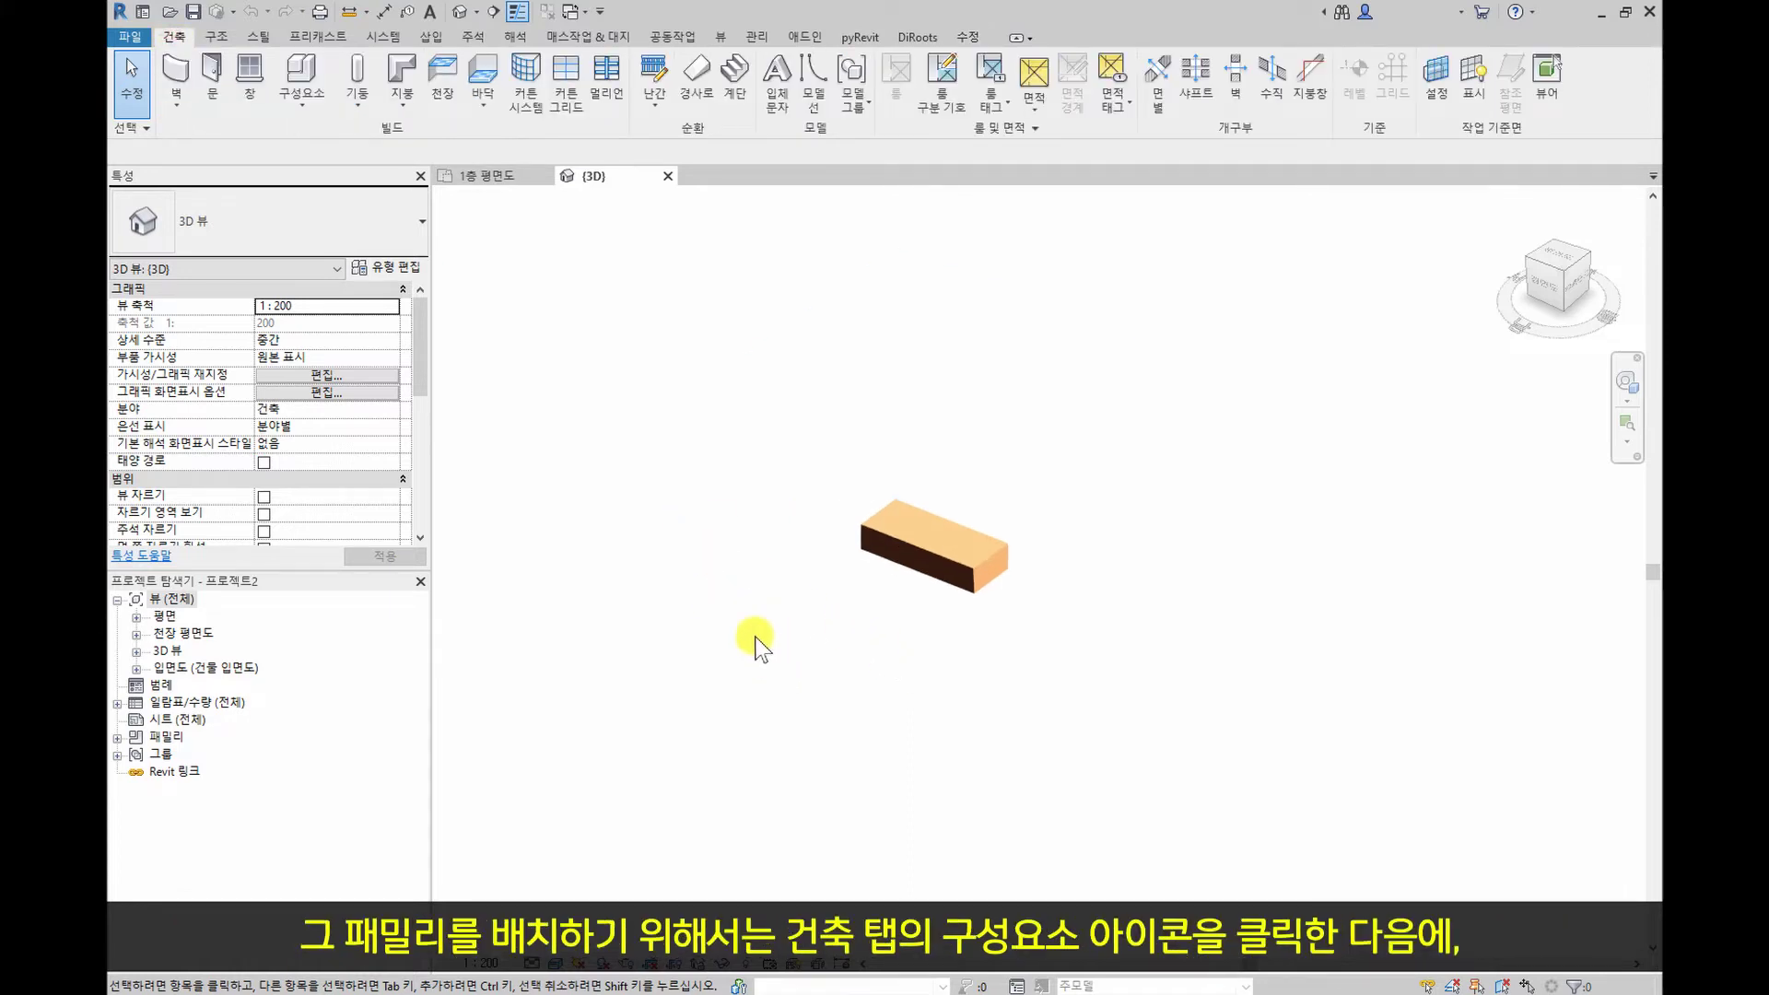
{"action": "left_click", "coordinate": [301, 61]}
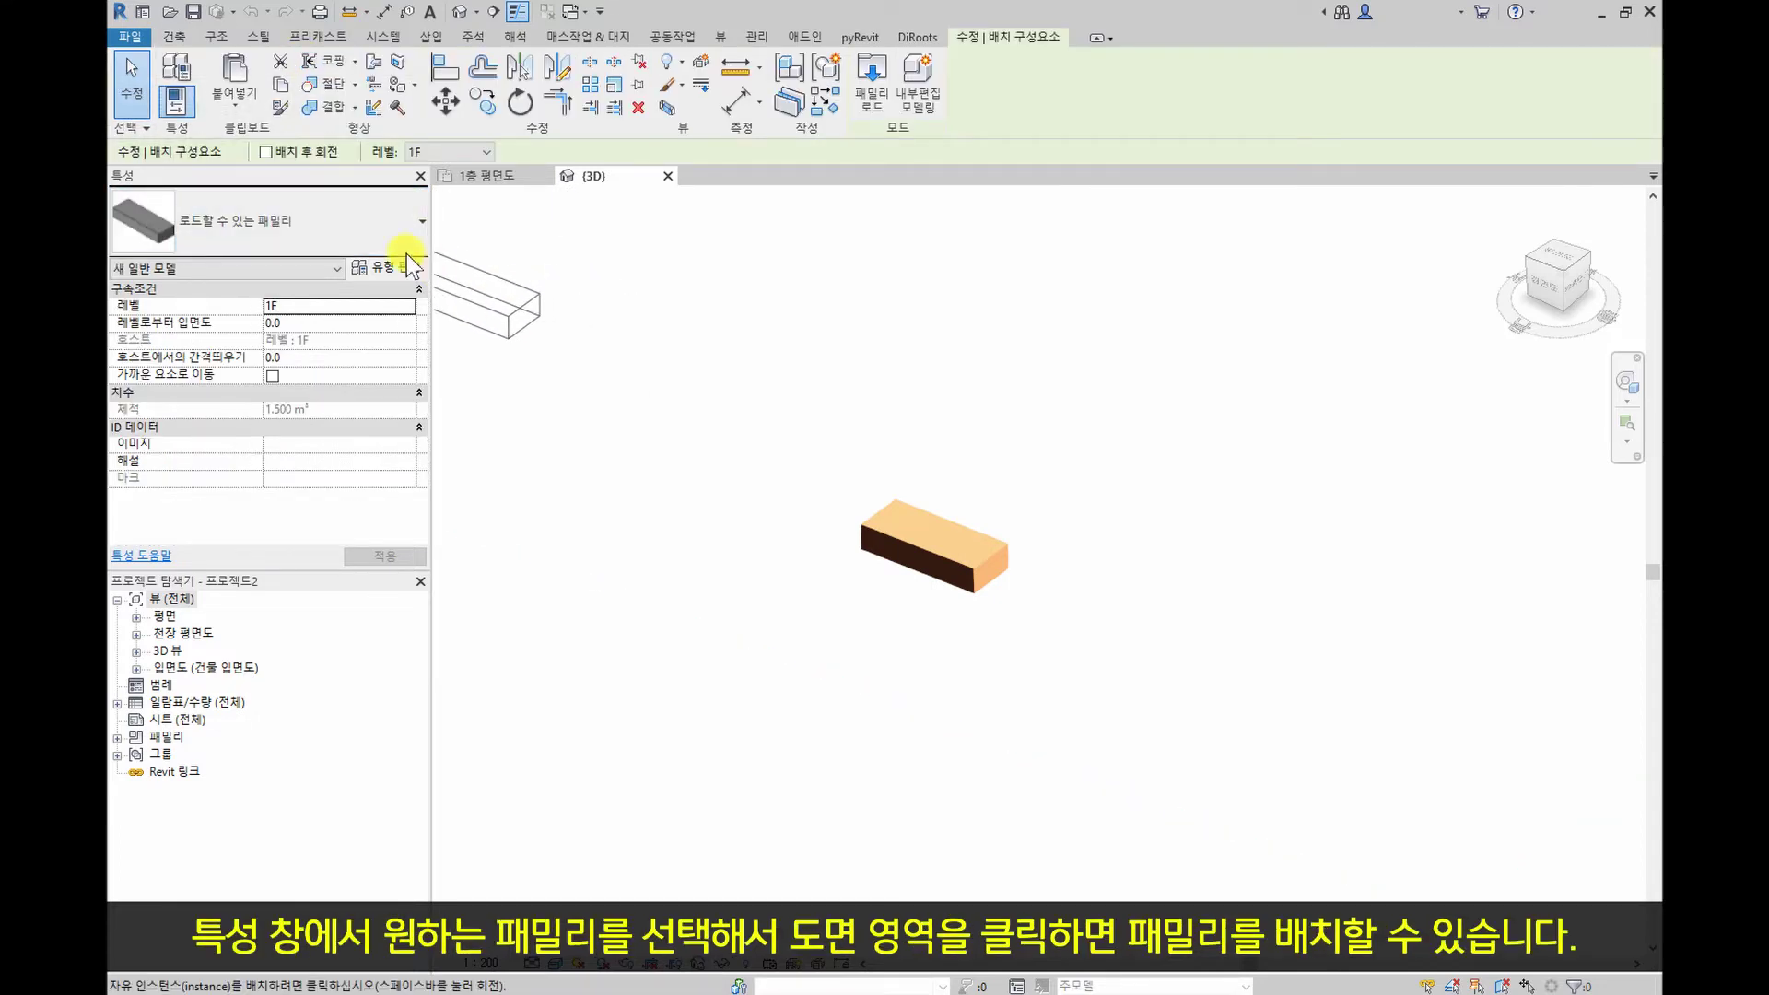
{"action": "left_click", "coordinate": [358, 217]}
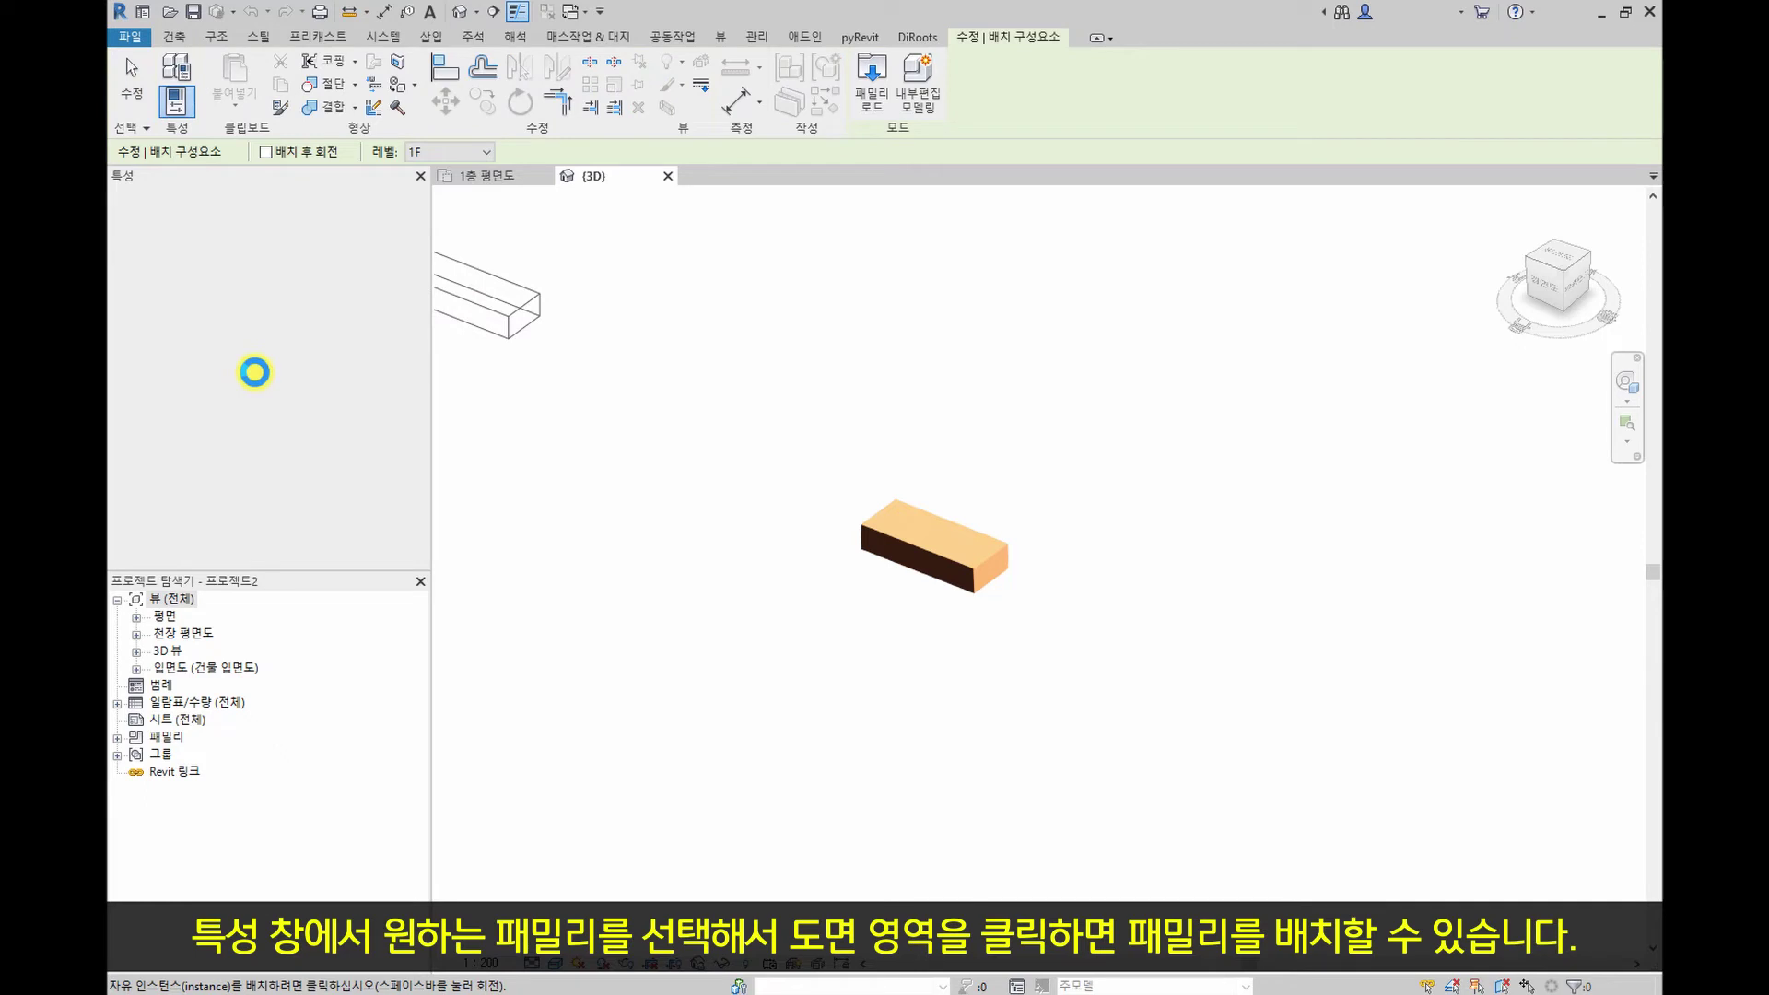
{"action": "left_click", "coordinate": [255, 370]}
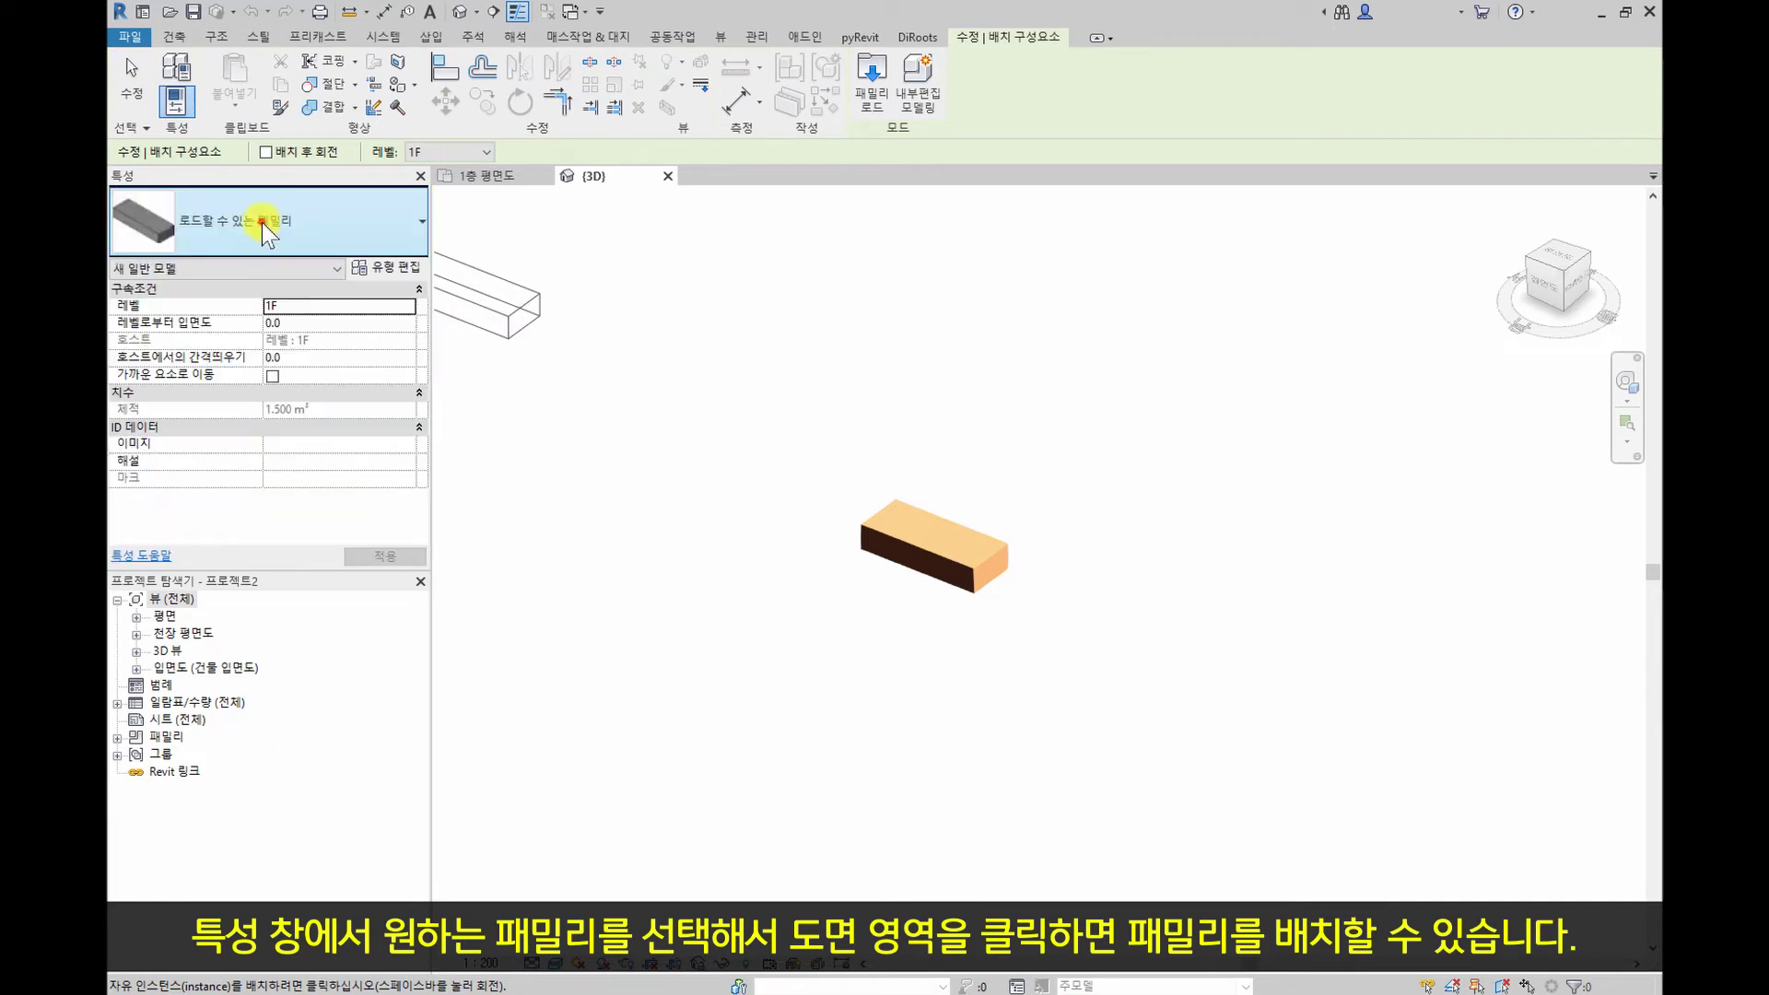
{"action": "left_click", "coordinate": [323, 234]}
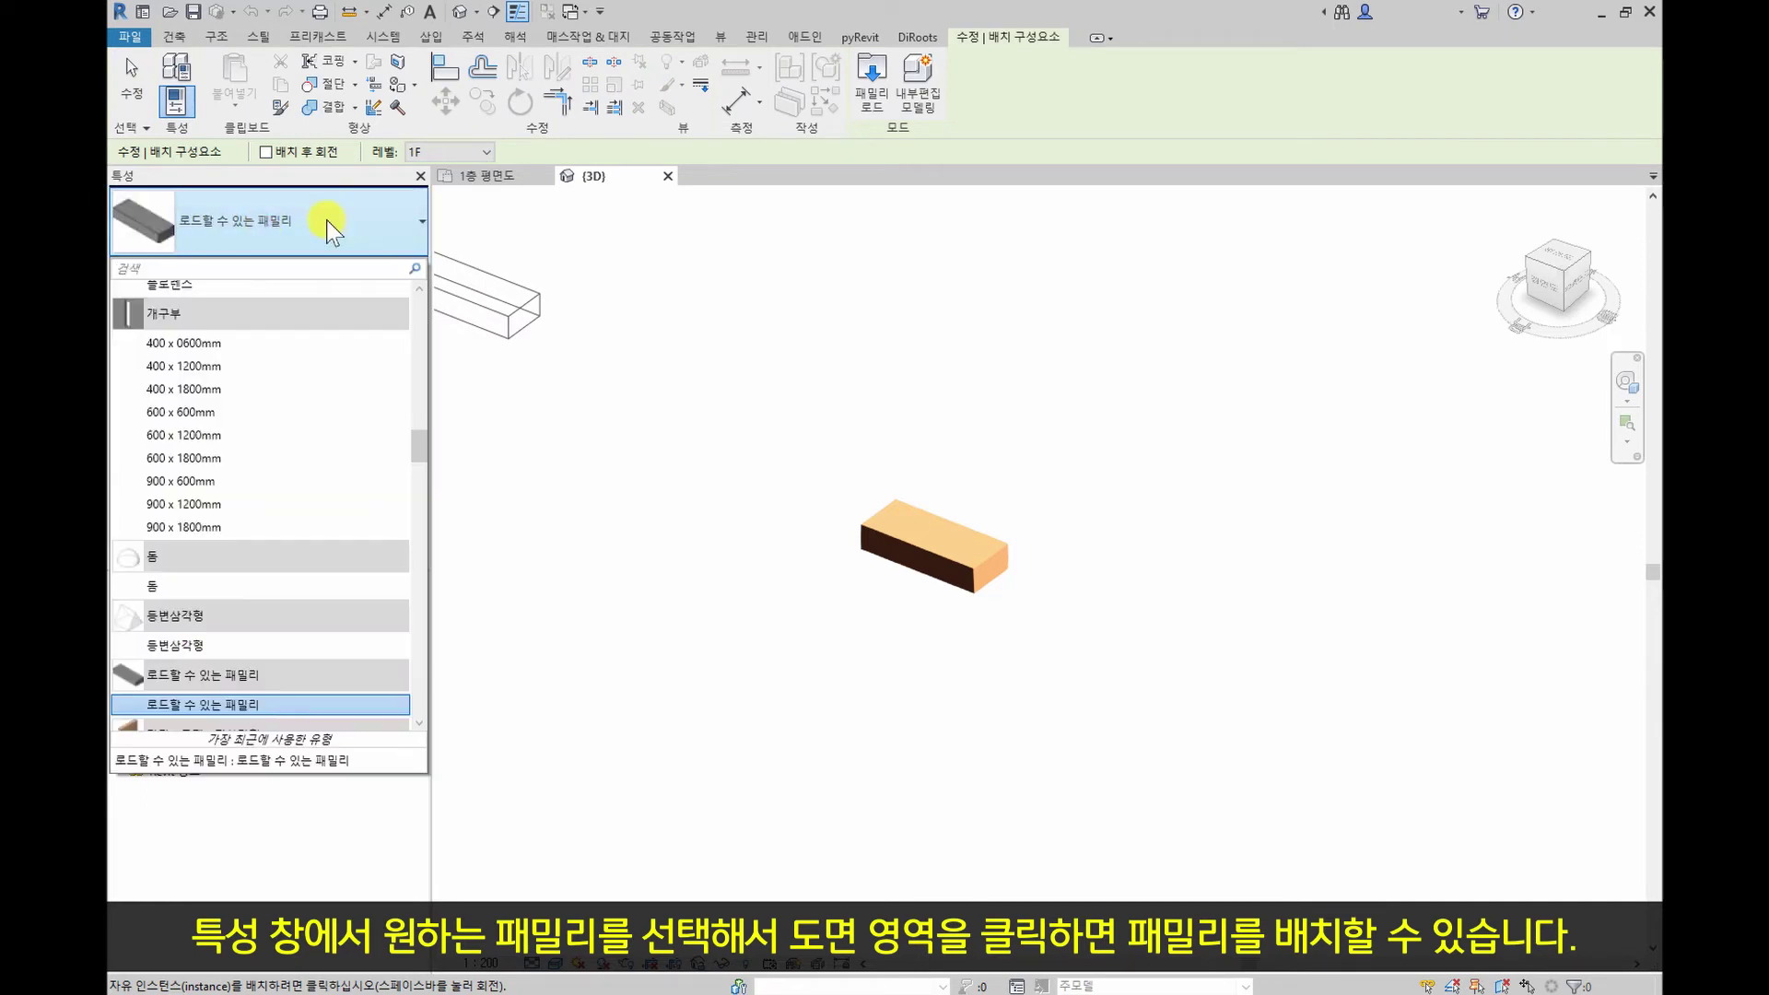
{"action": "scroll", "coordinate": [293, 428], "scroll_direction": "down", "scroll_amount": 5}
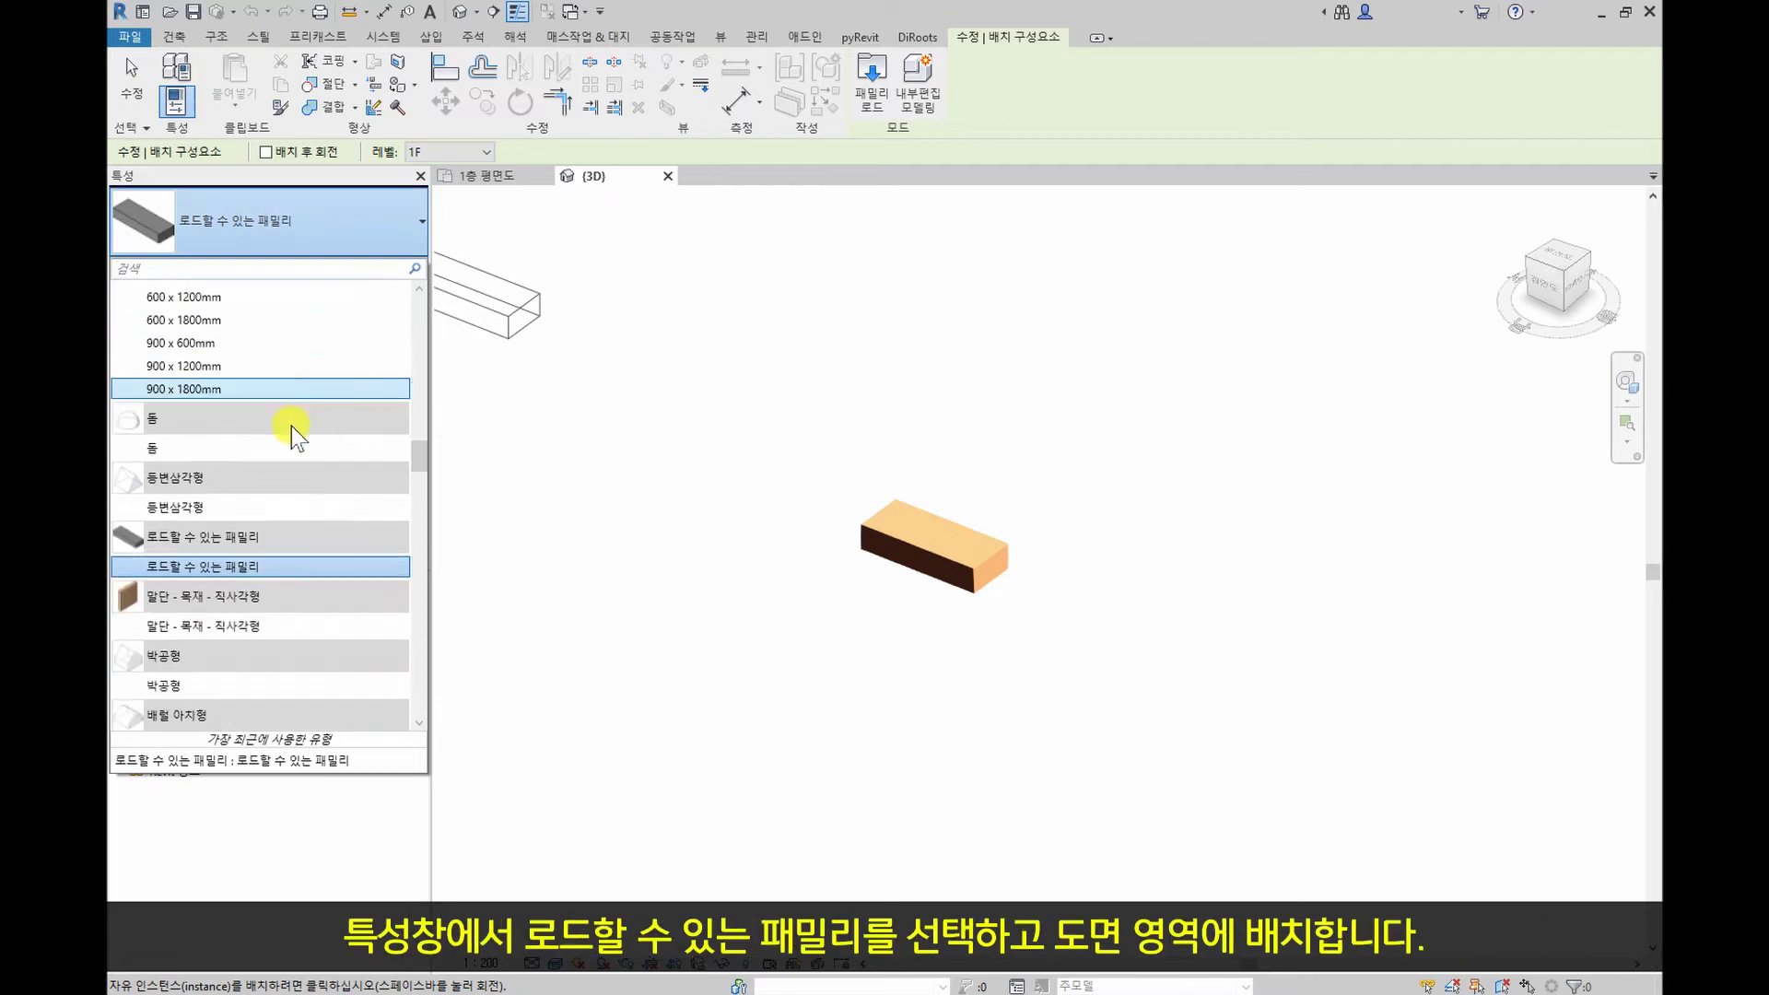
{"action": "scroll", "coordinate": [290, 426], "scroll_direction": "down", "scroll_amount": 3}
{"action": "scroll", "coordinate": [289, 425], "scroll_direction": "up", "scroll_amount": 4}
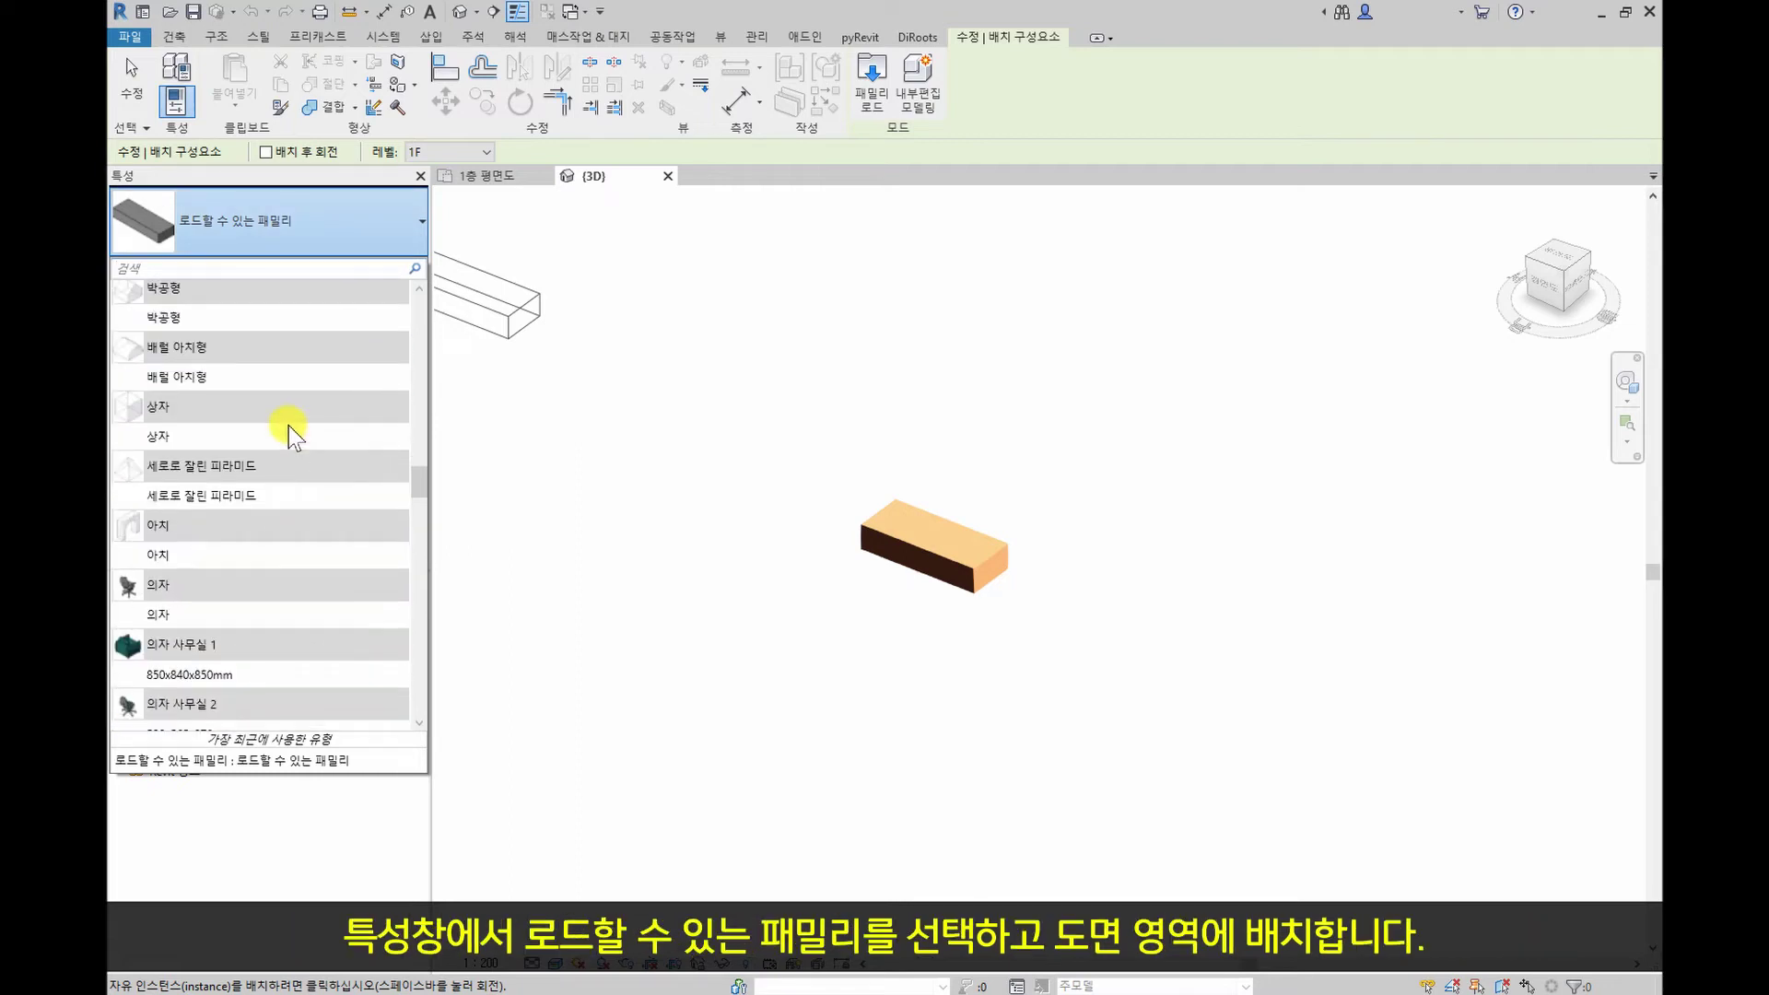
{"action": "scroll", "coordinate": [289, 425], "scroll_direction": "up", "scroll_amount": 1}
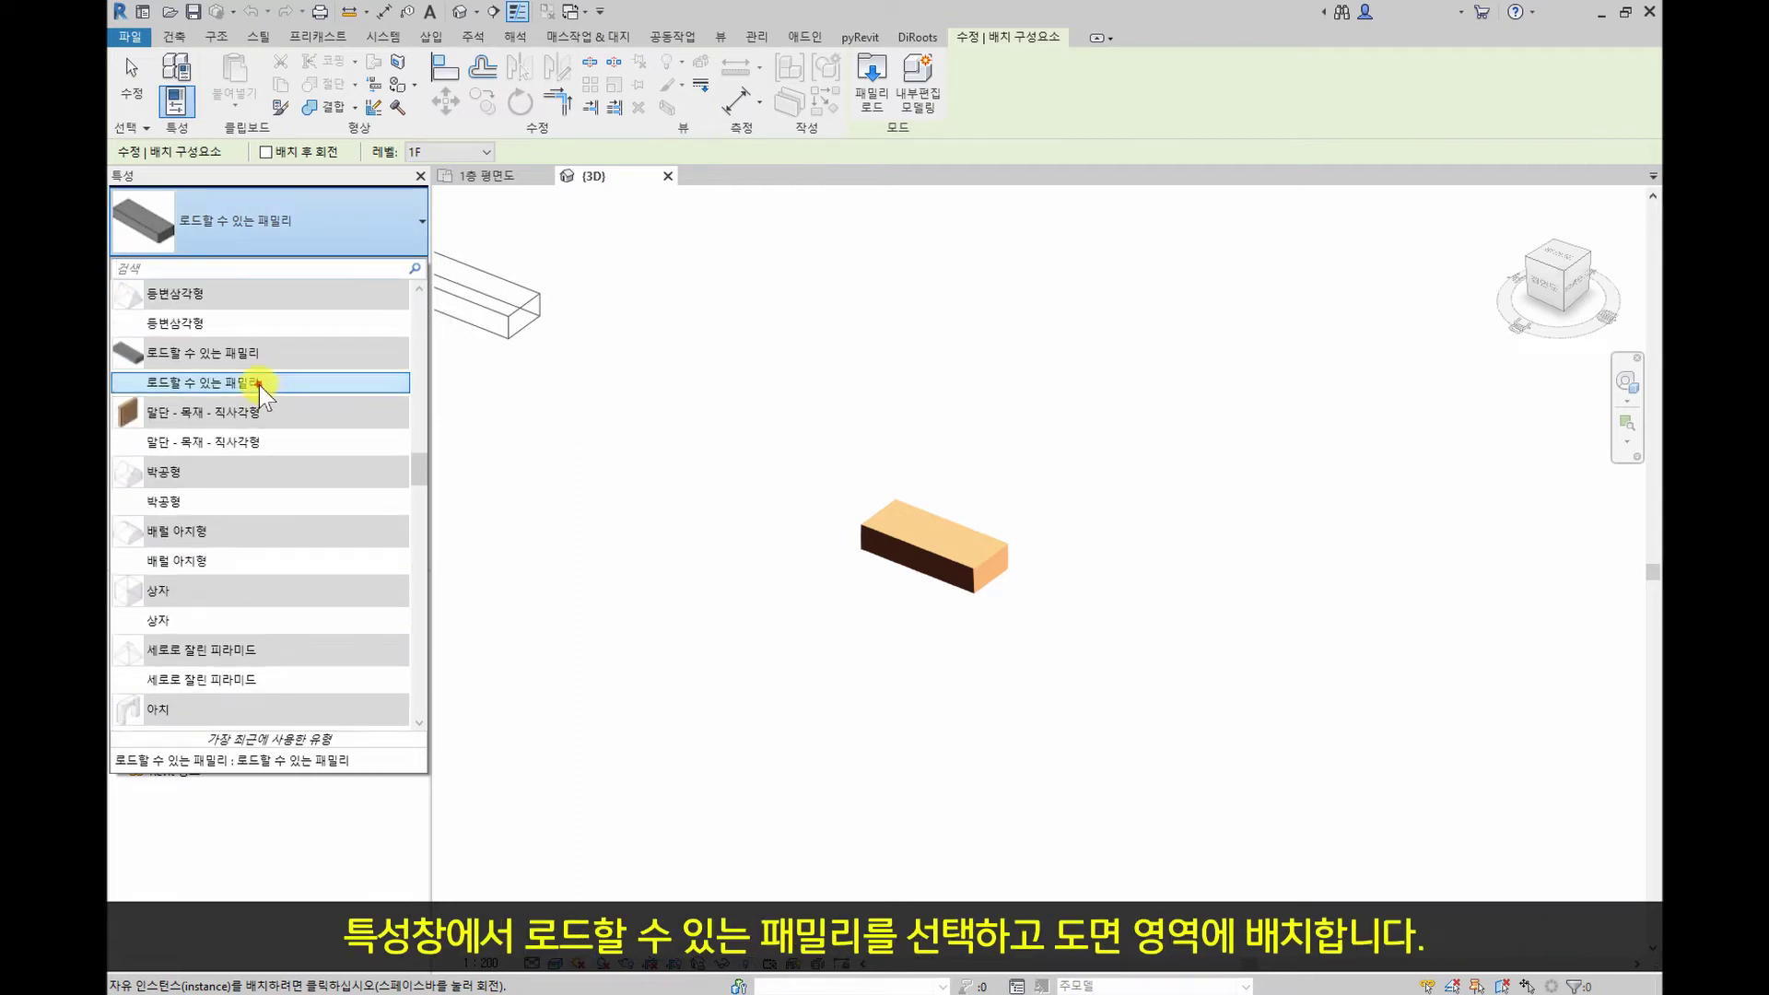
{"action": "left_click", "coordinate": [263, 384]}
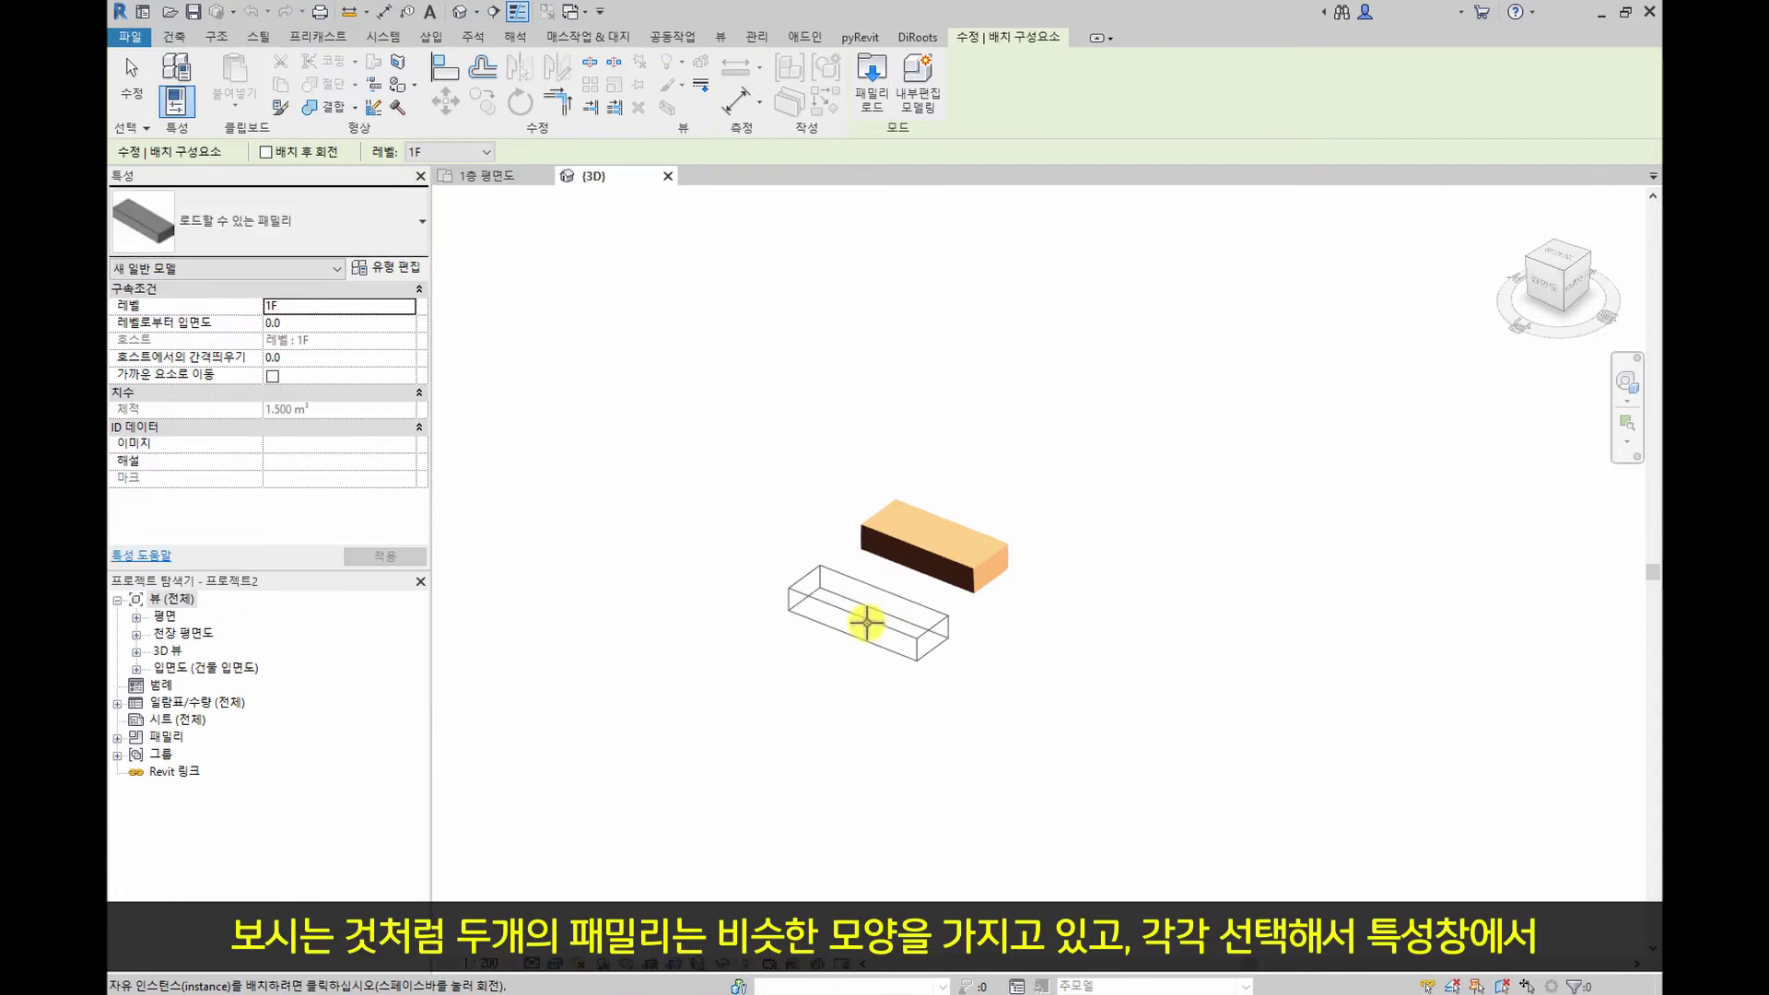
{"action": "left_click", "coordinate": [726, 649]}
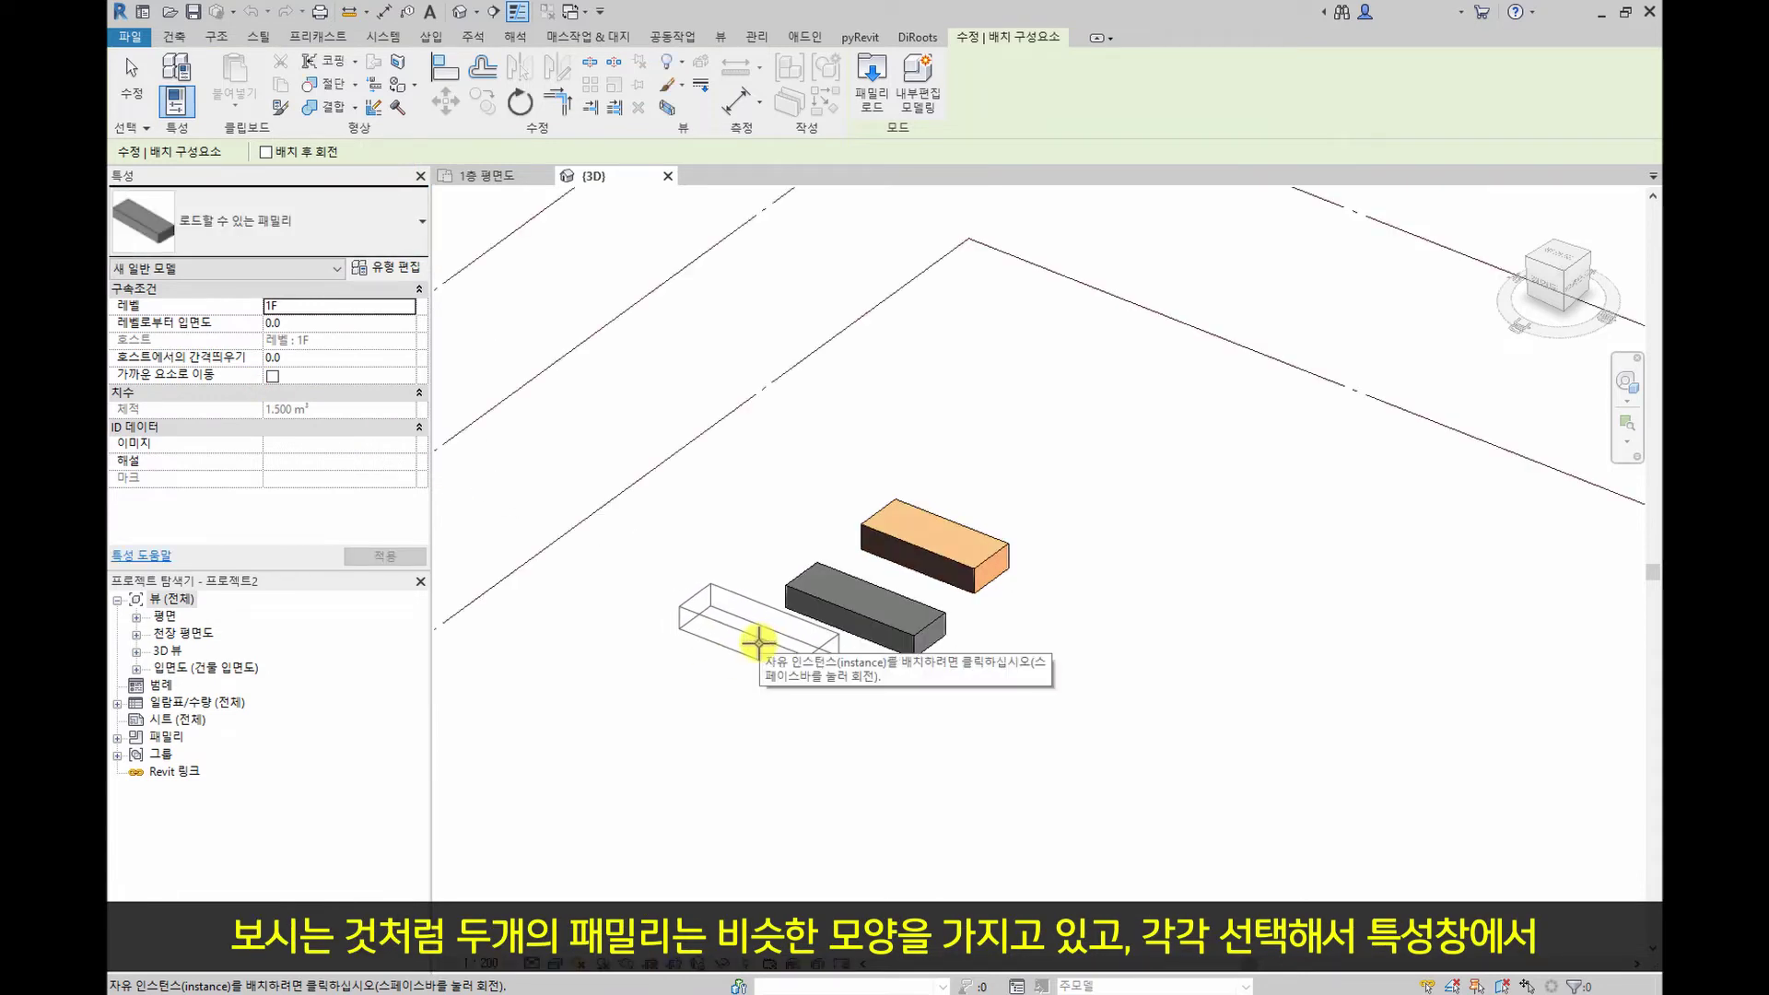
{"action": "key", "text": "Escape"}
{"action": "key", "text": "Escape"}
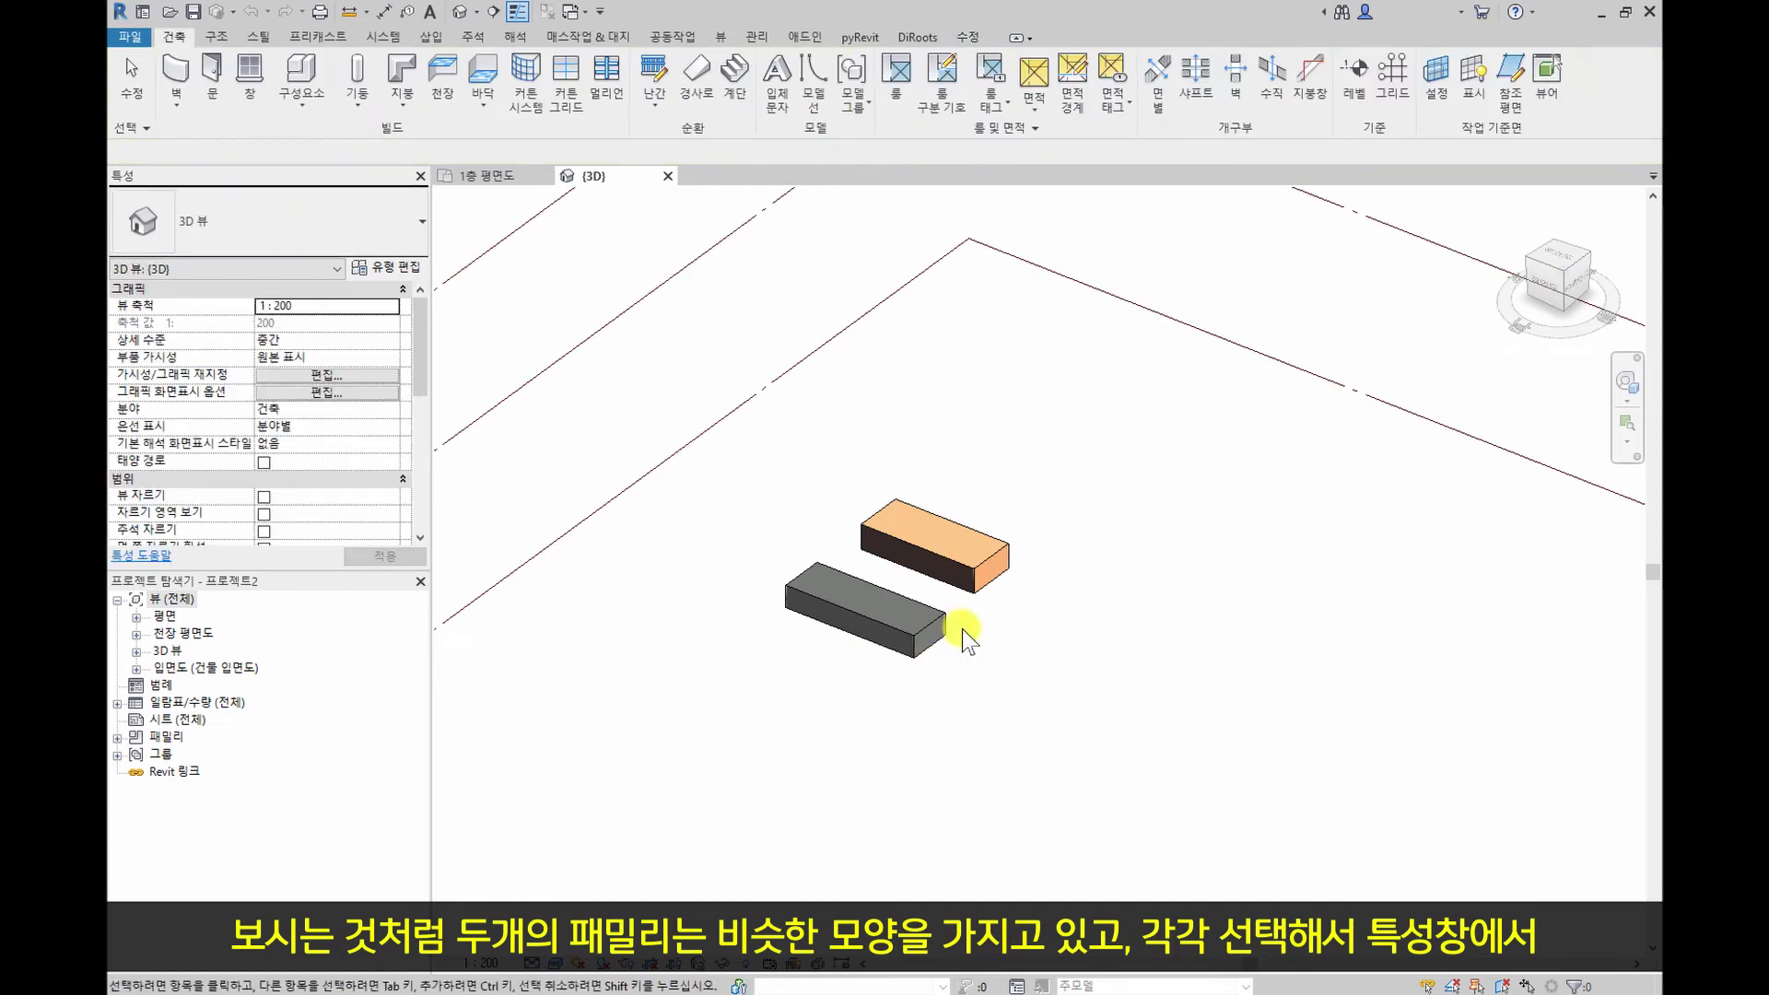
Copy both boxes together three times in a row along their length with the 다중 option, the first two spaced about 5100 and 4300 mm
{"action": "left_click", "coordinate": [963, 571]}
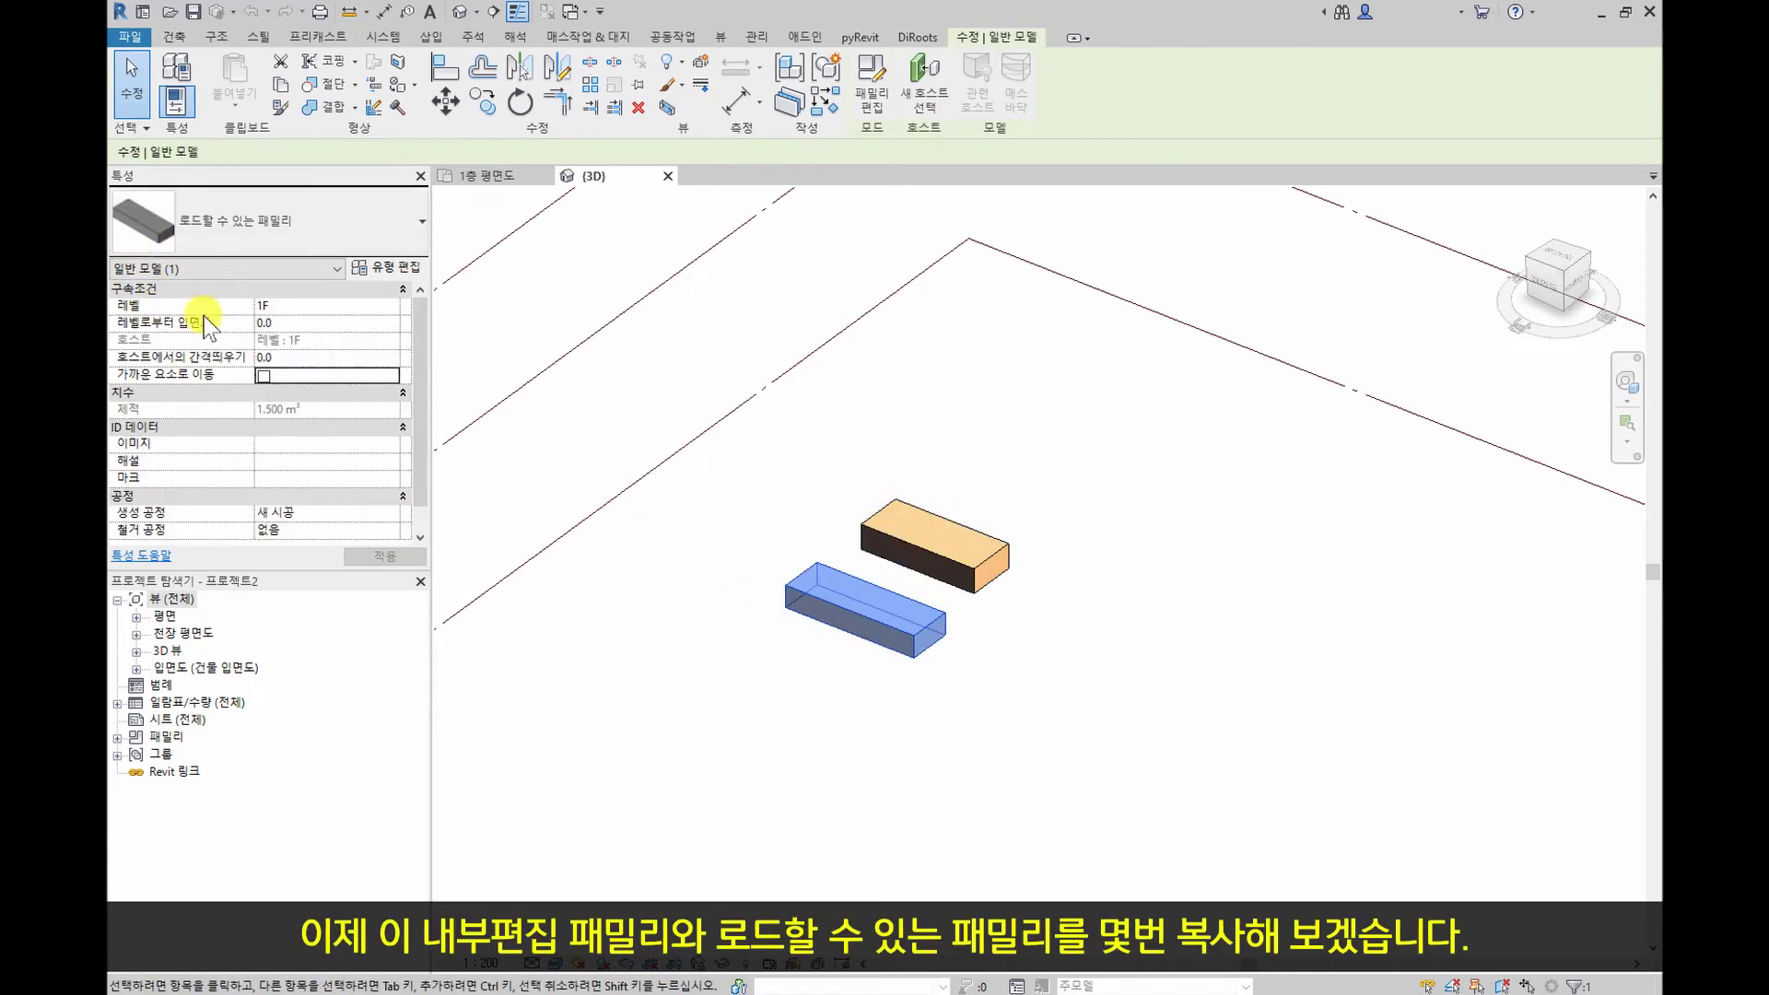
{"action": "left_click", "coordinate": [702, 650]}
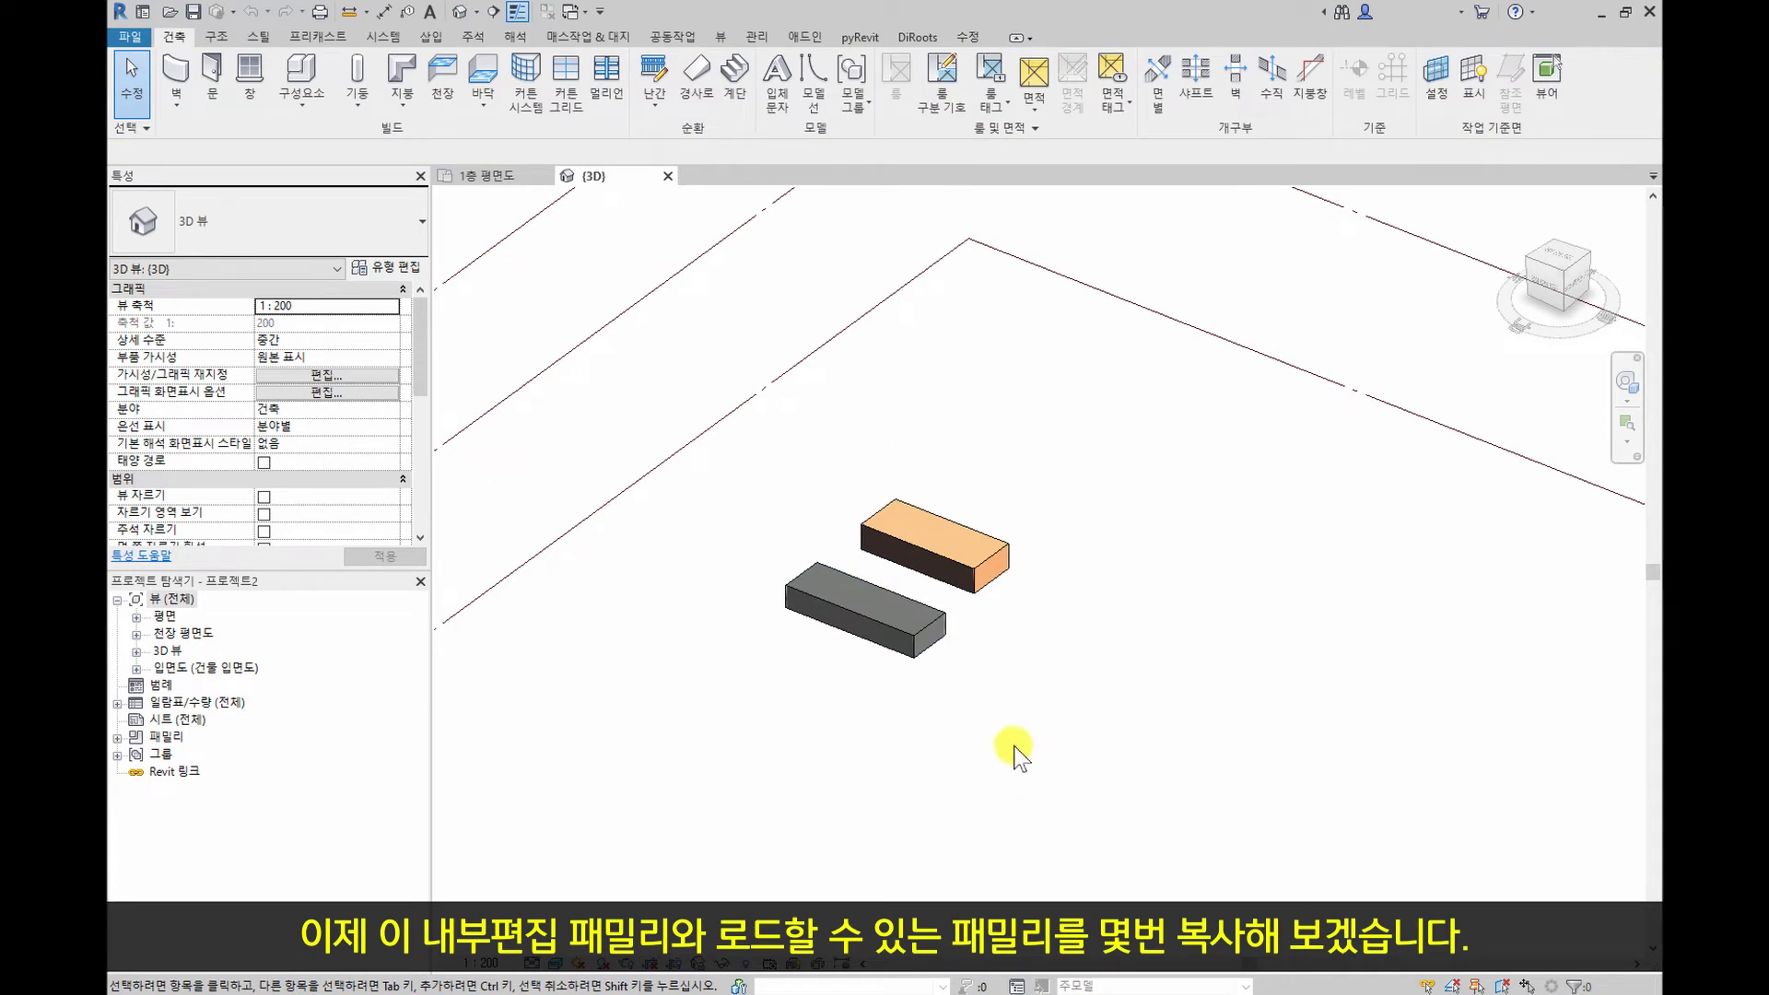
{"action": "left_click_drag", "start_coordinate": [1147, 527], "coordinate": [825, 696]}
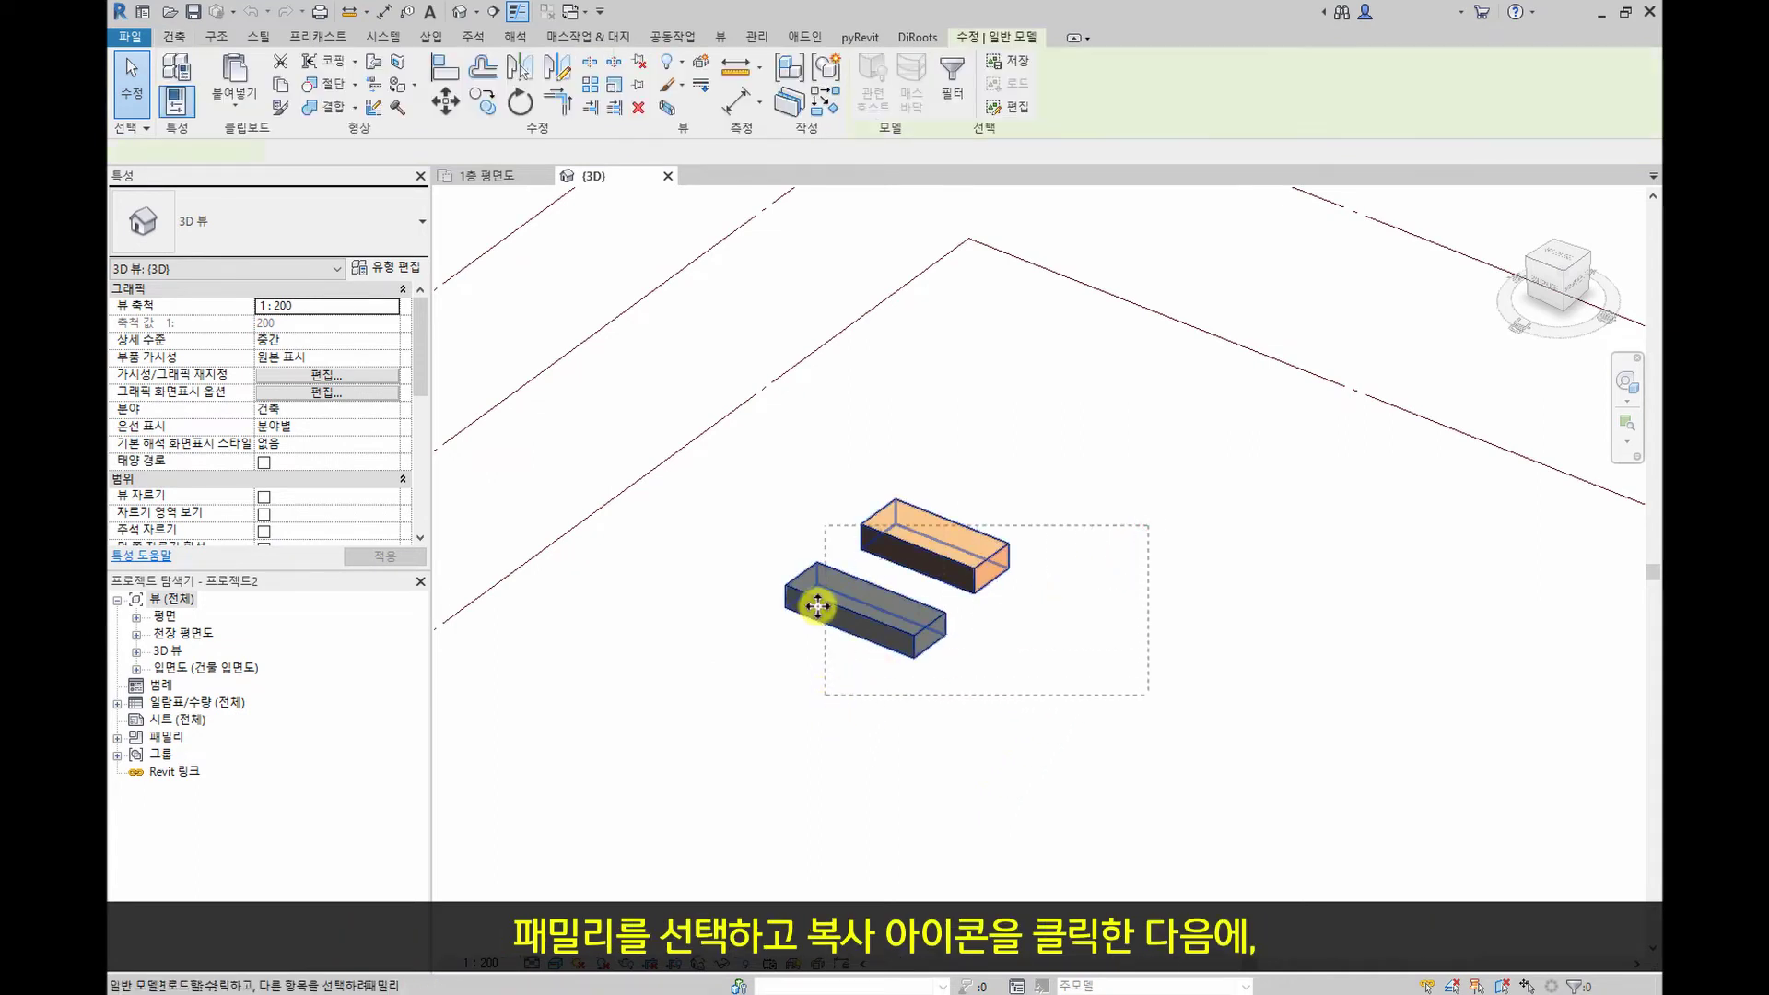
{"action": "left_click", "coordinate": [482, 101]}
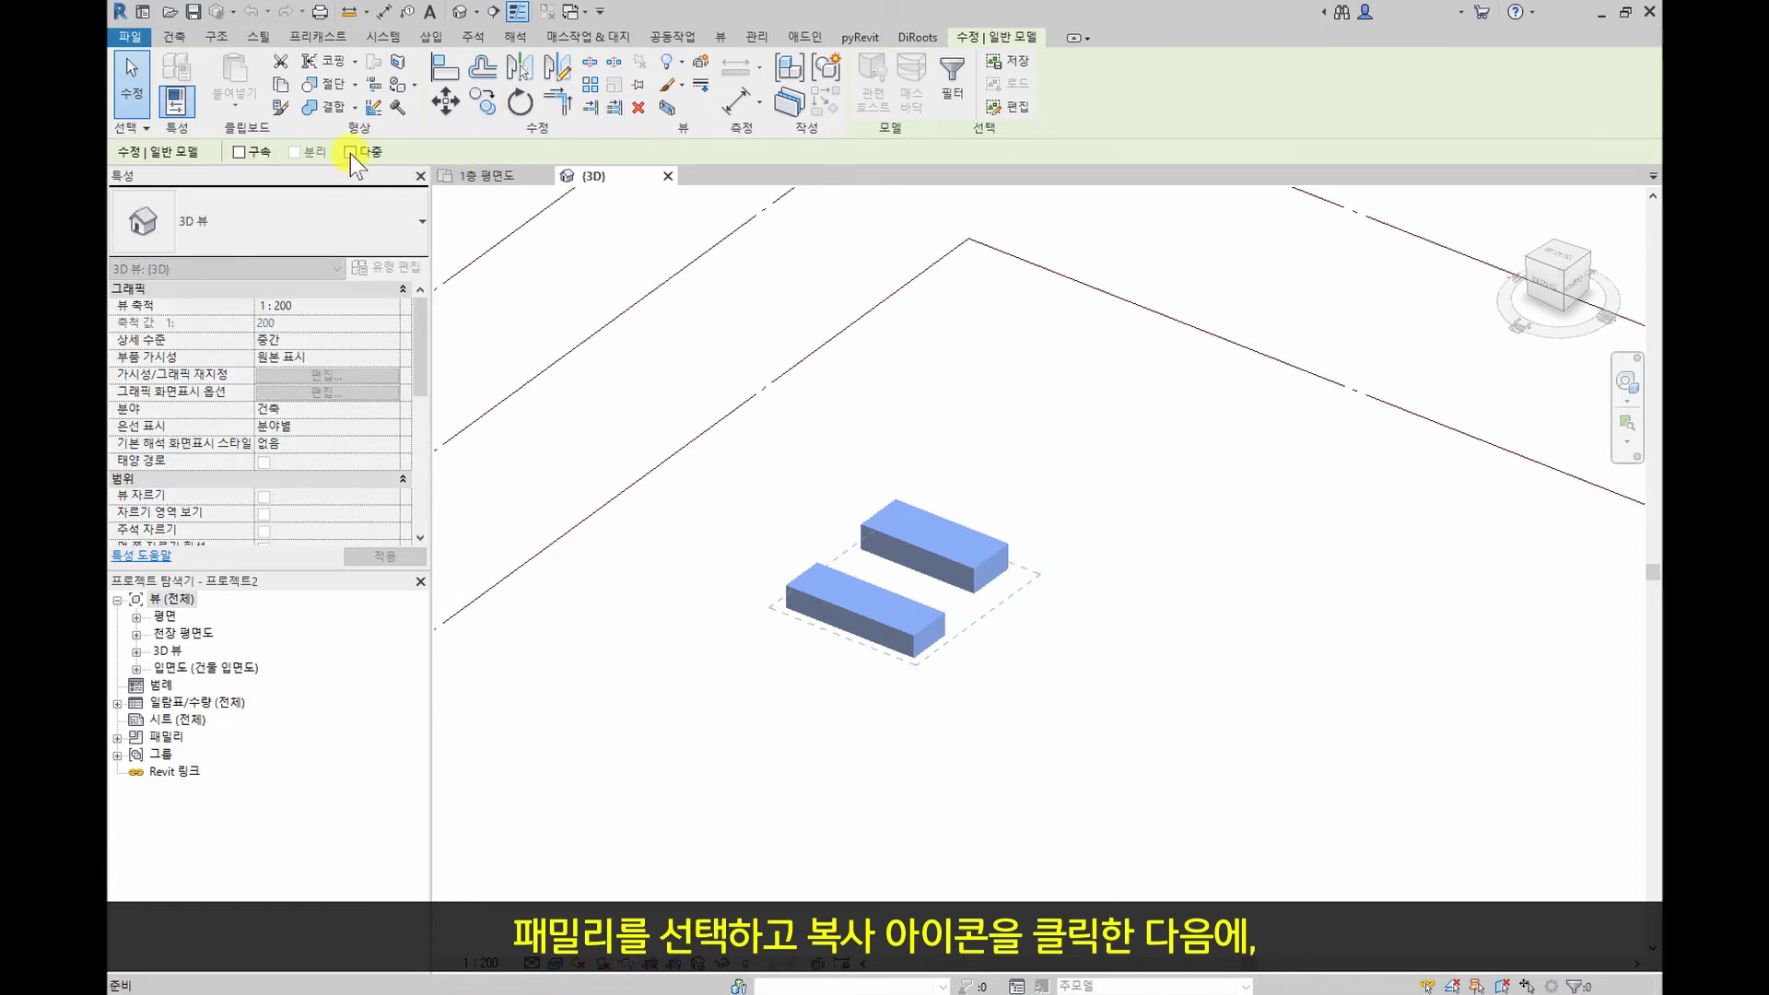
{"action": "left_click", "coordinate": [350, 153]}
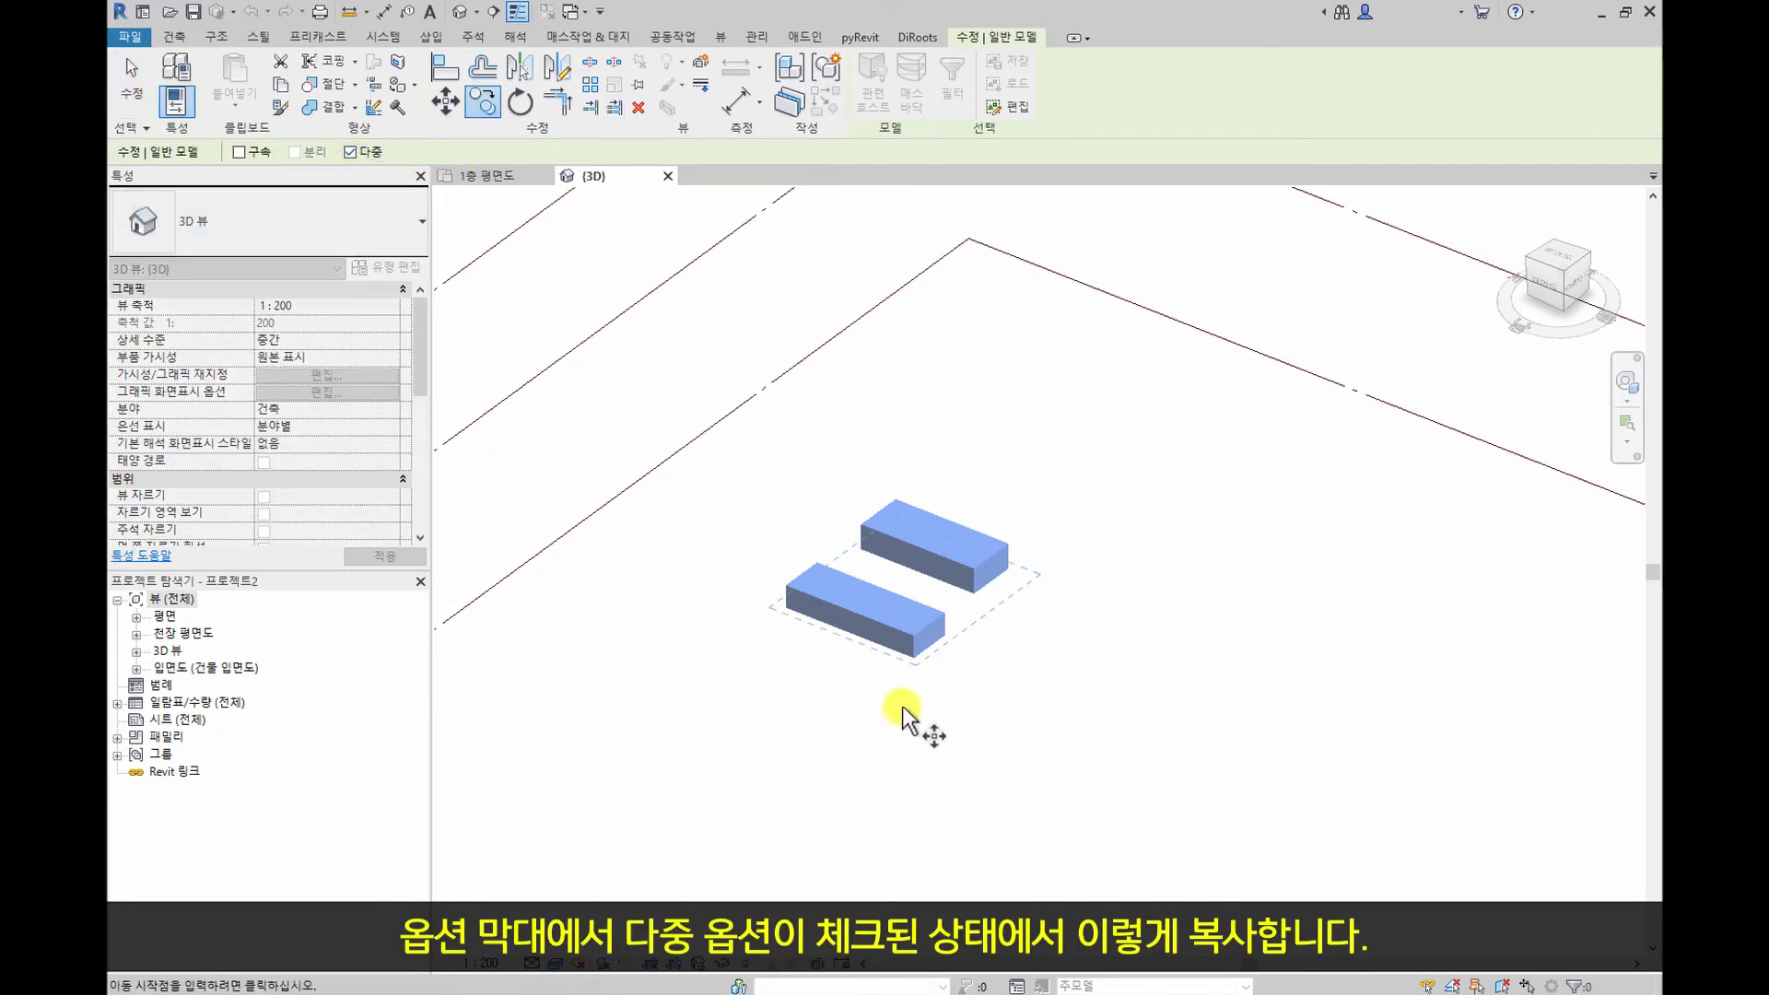
{"action": "left_click", "coordinate": [918, 658]}
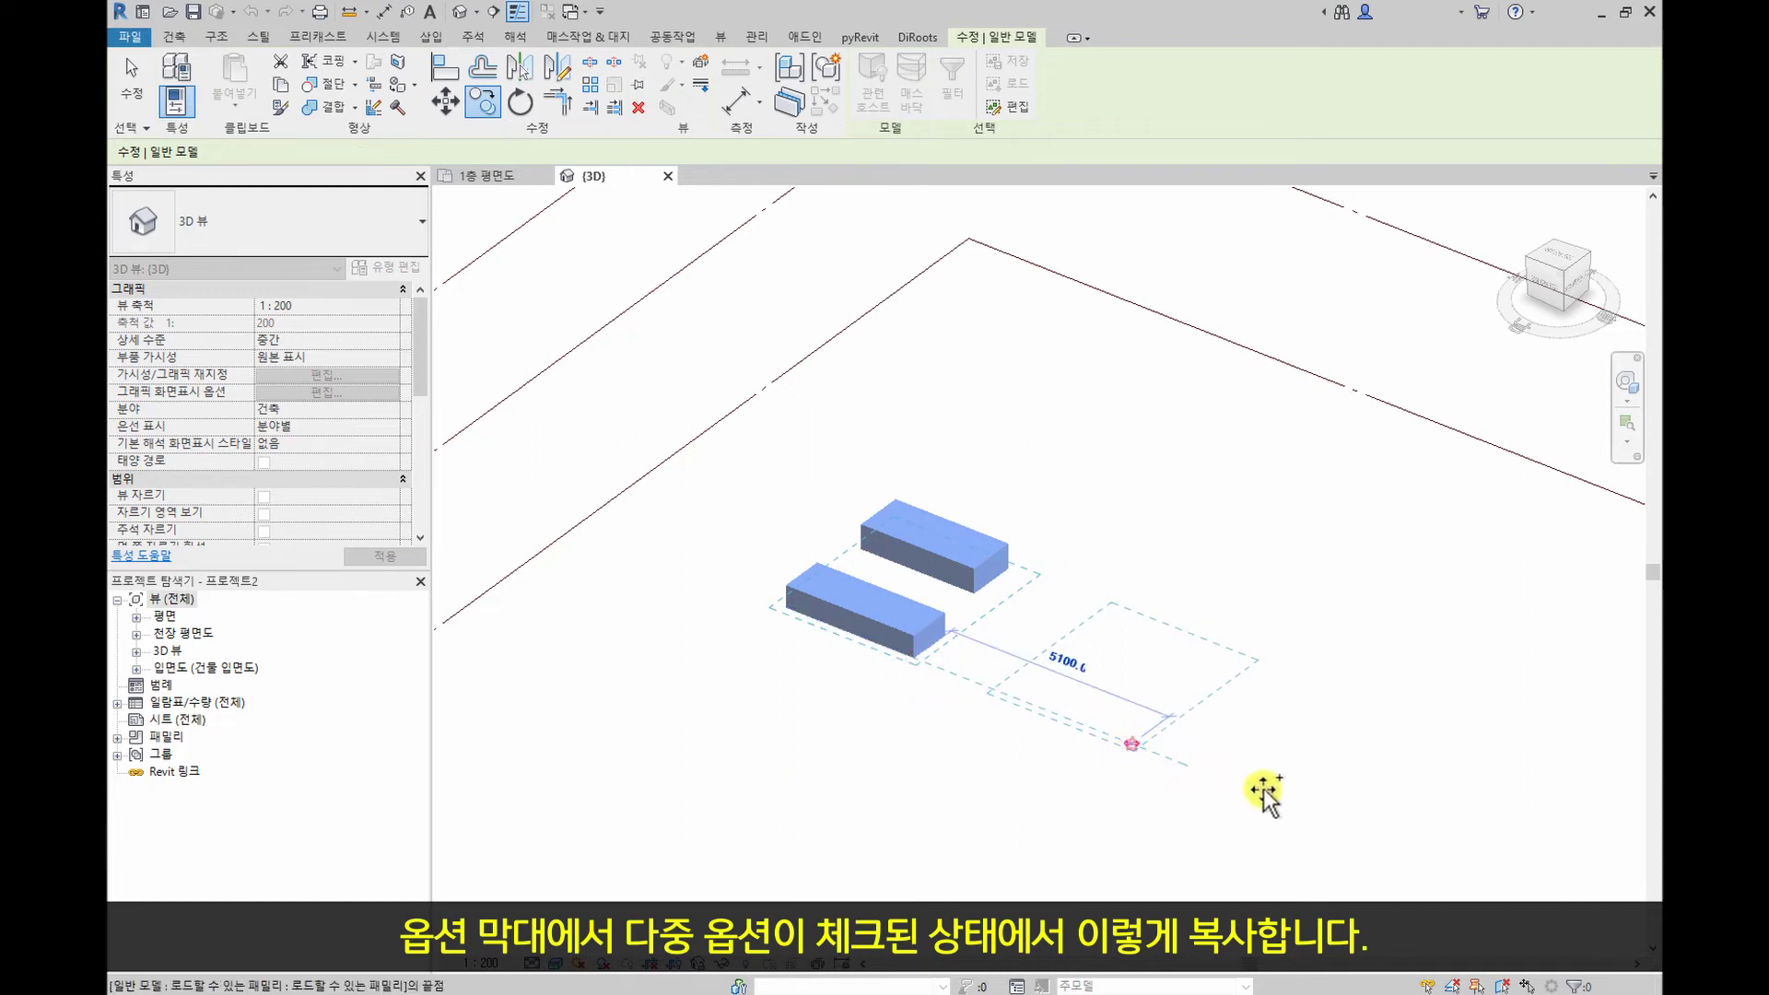
{"action": "left_click", "coordinate": [1289, 800]}
{"action": "left_click", "coordinate": [1358, 826]}
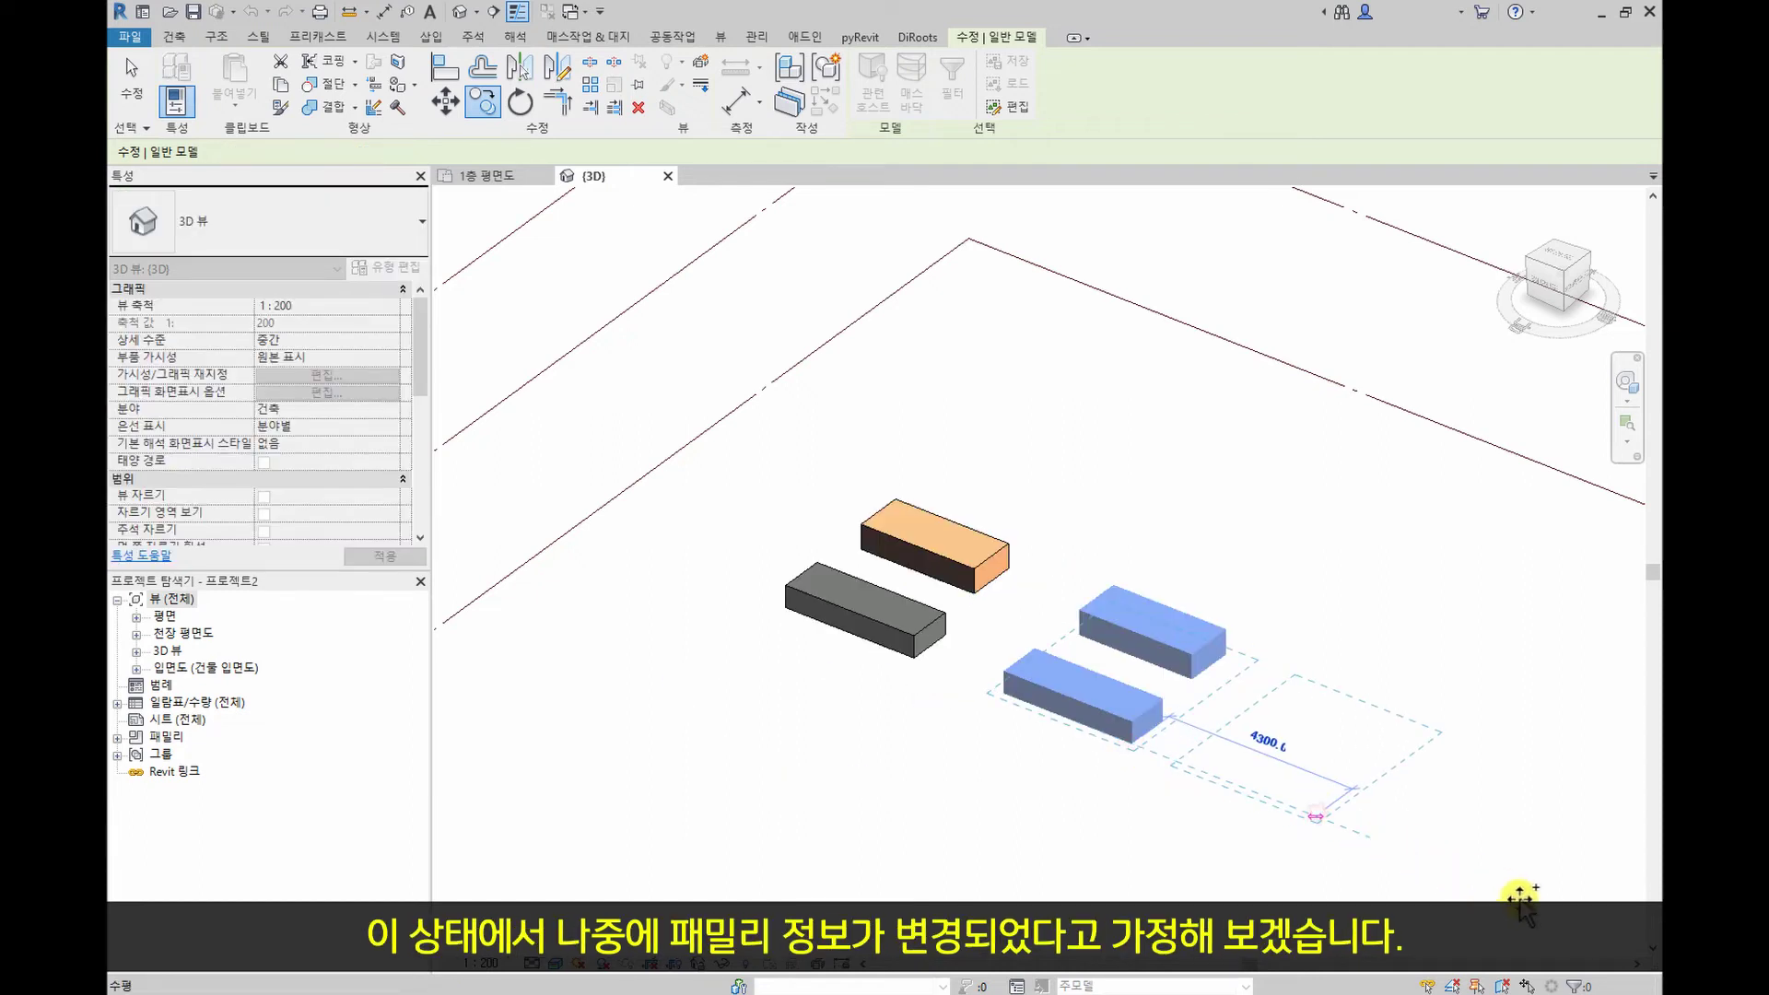
{"action": "left_click", "coordinate": [1505, 893]}
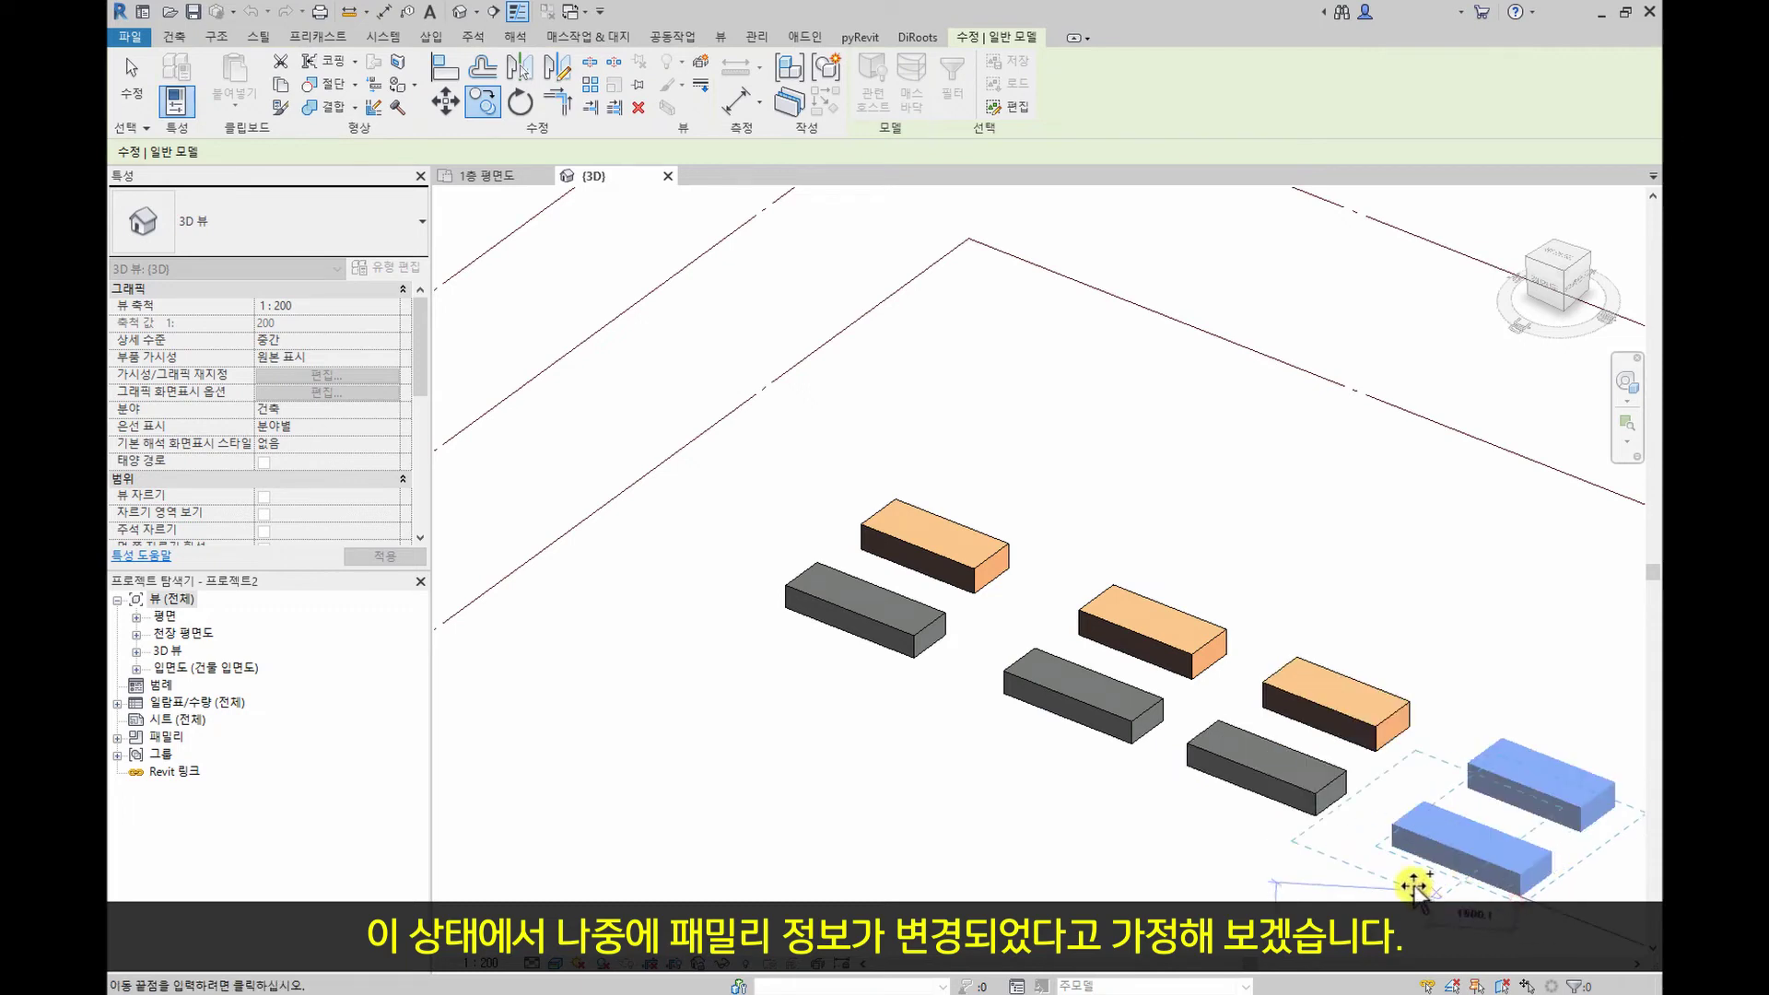
{"action": "left_click", "coordinate": [1385, 879]}
{"action": "key", "text": "Escape"}
{"action": "left_click", "coordinate": [807, 745]}
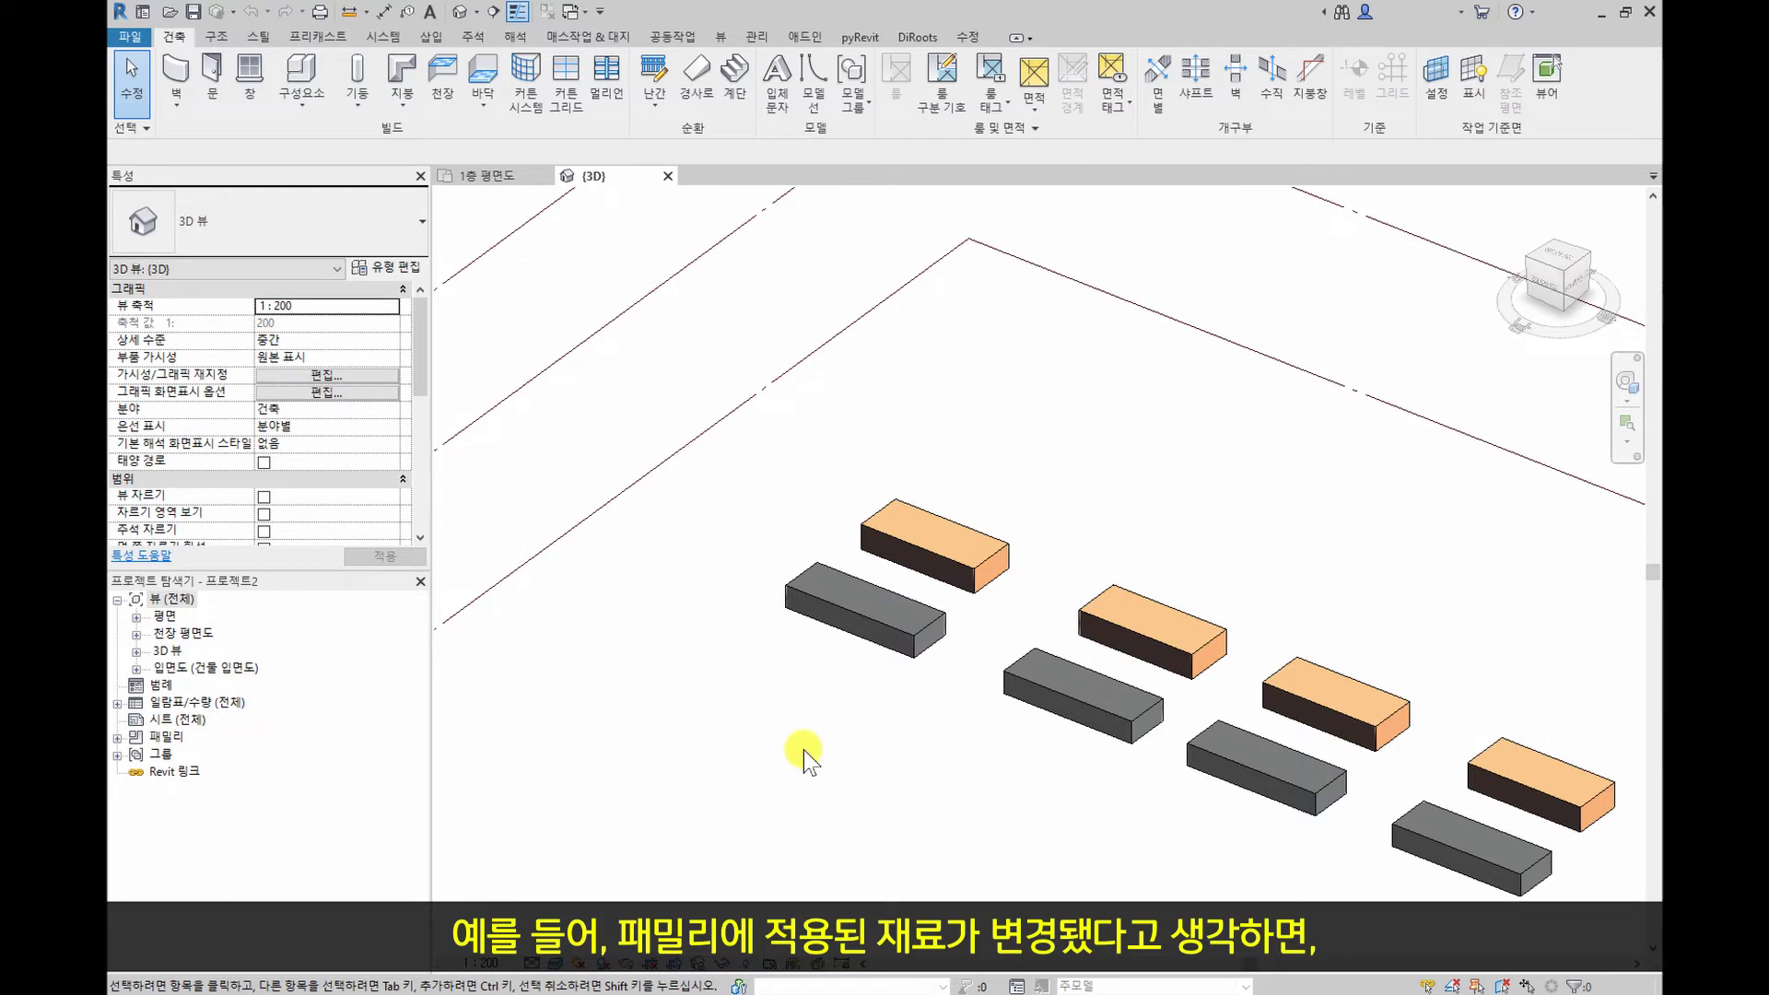
Open the family of the original gray loadable box for editing
{"action": "middle_click_drag", "start_coordinate": [803, 749], "coordinate": [753, 721]}
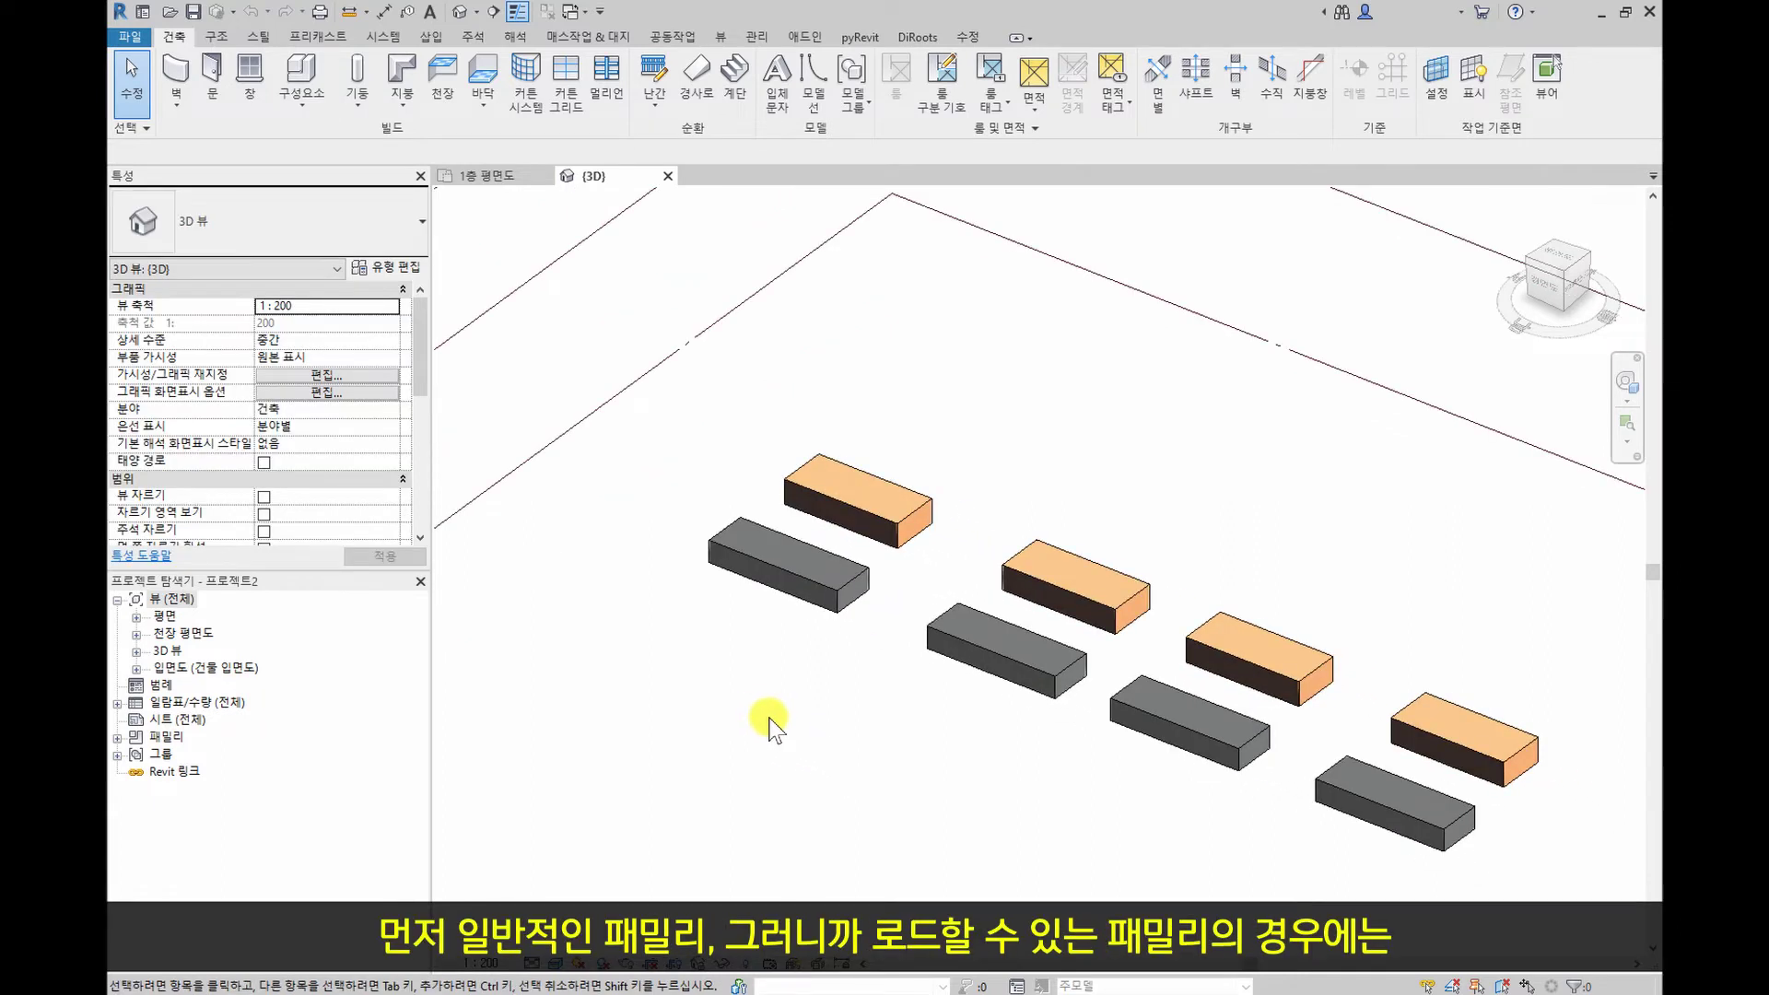
{"action": "left_click", "coordinate": [819, 600]}
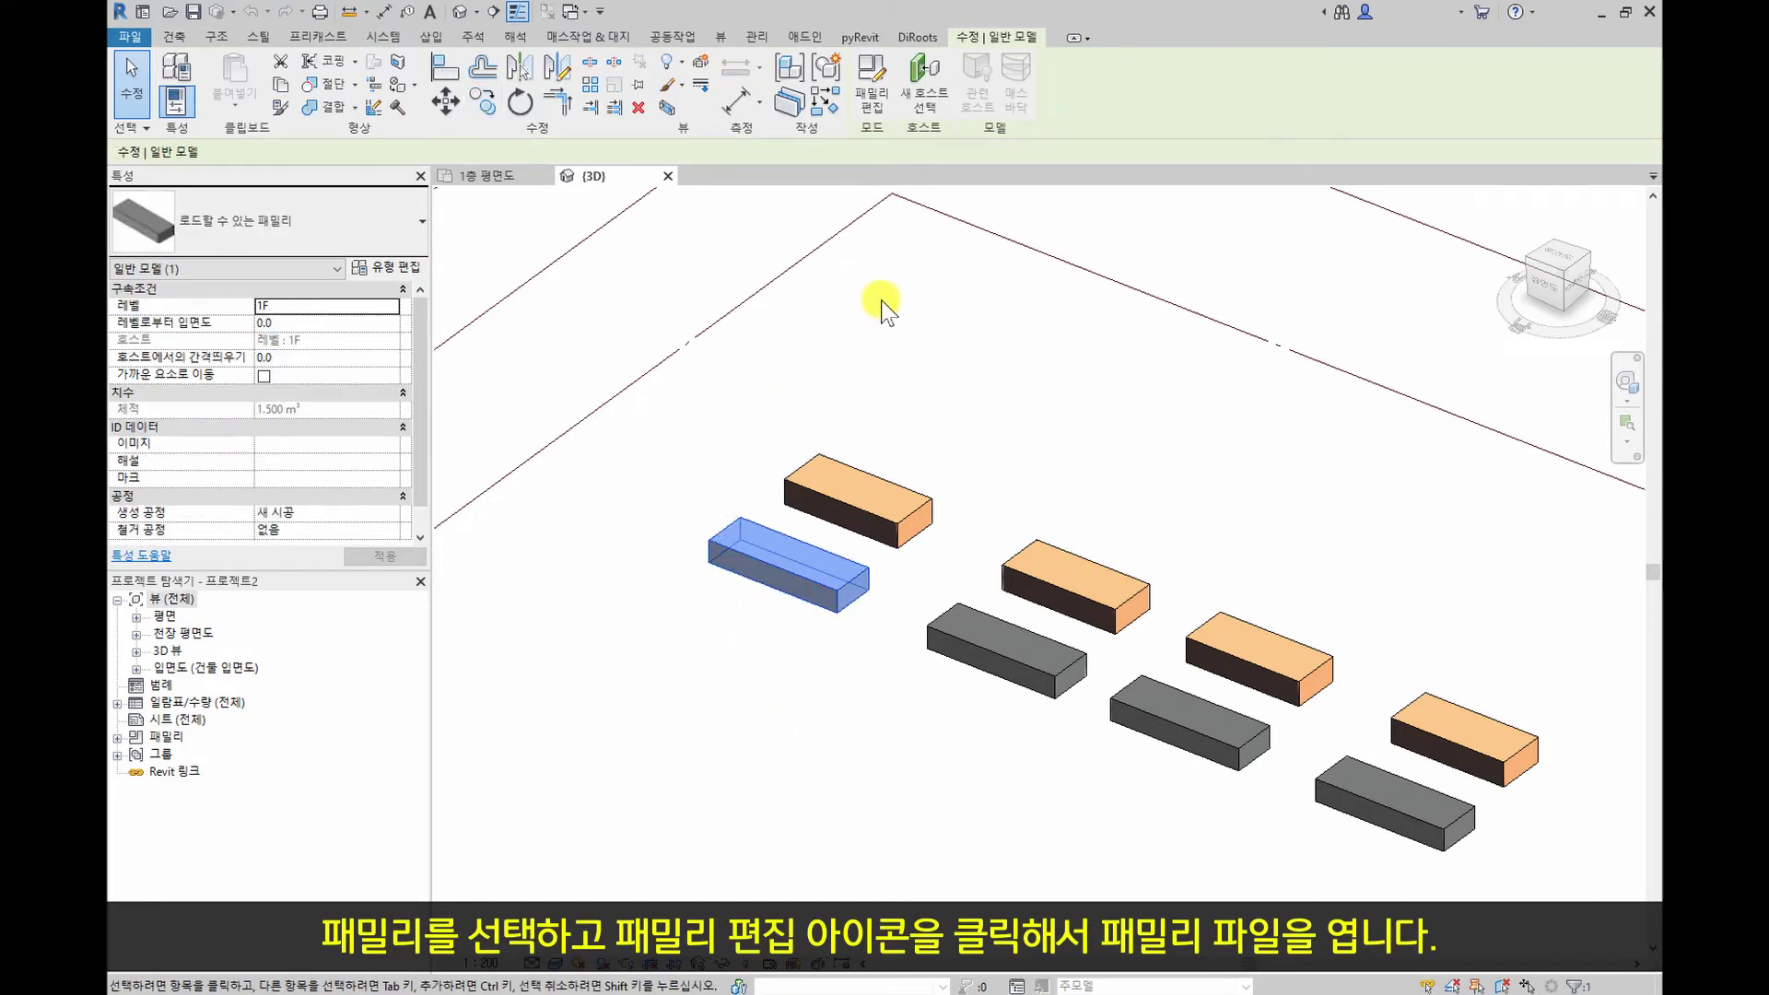
{"action": "left_click", "coordinate": [870, 87]}
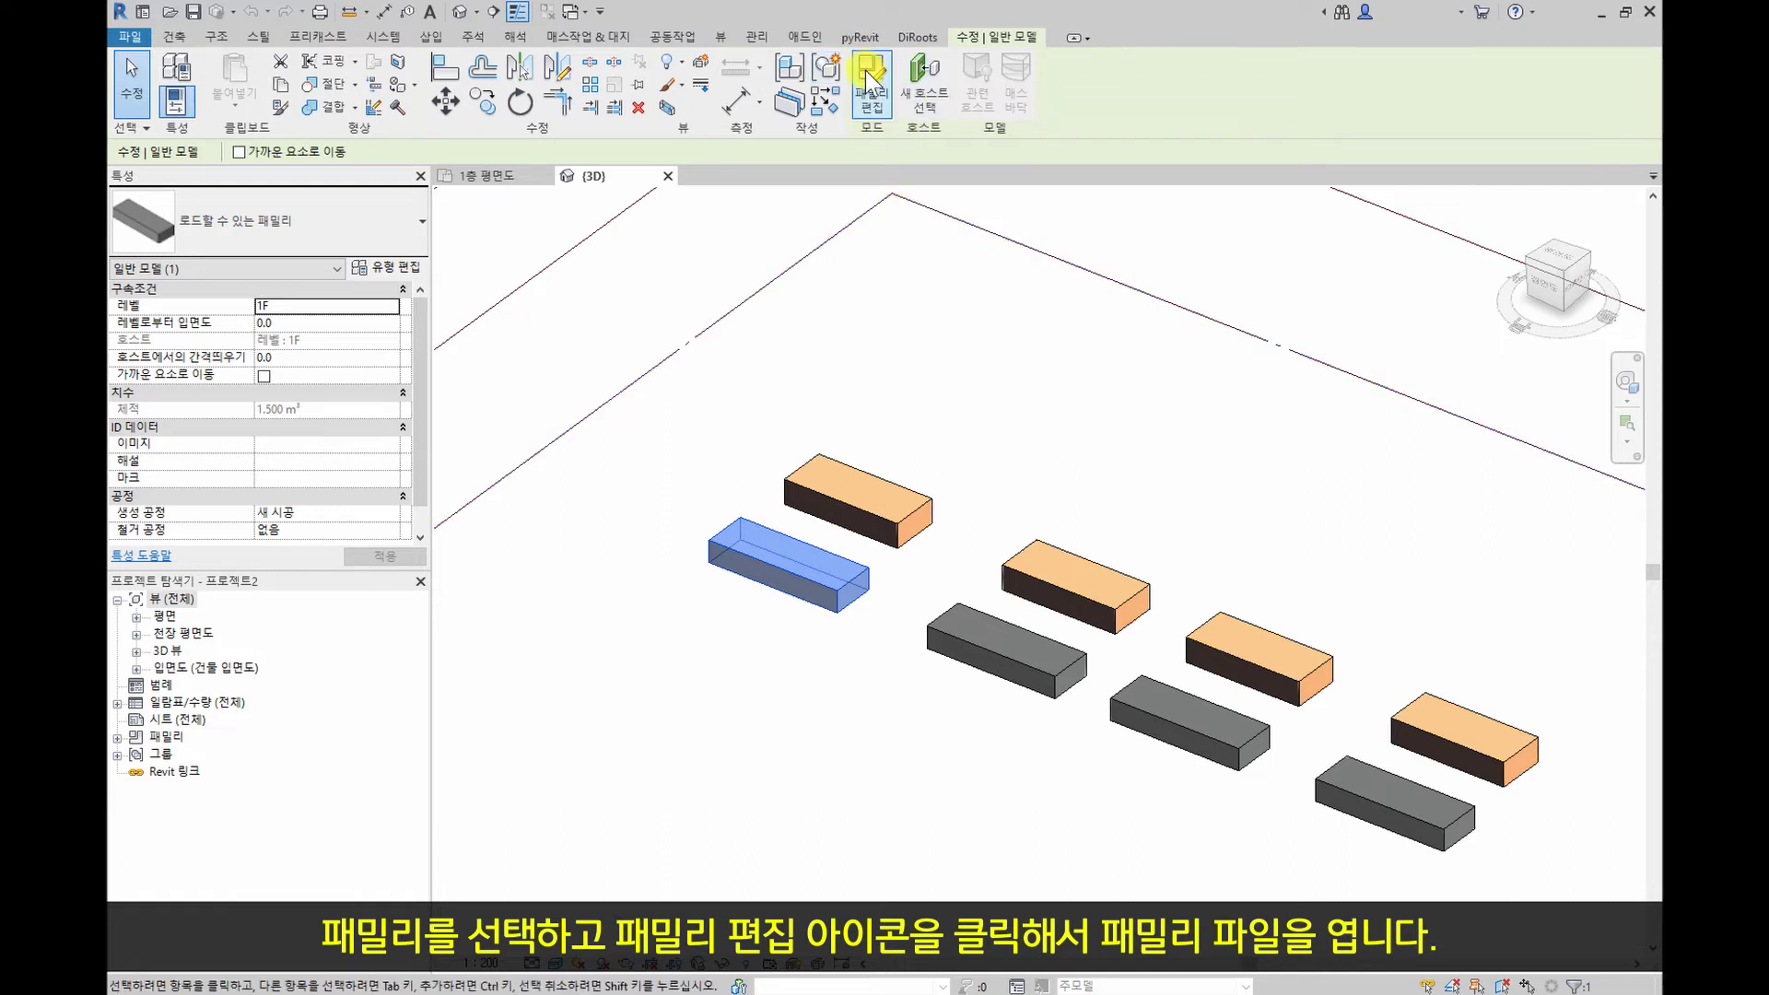
{"action": "left_click", "coordinate": [765, 572]}
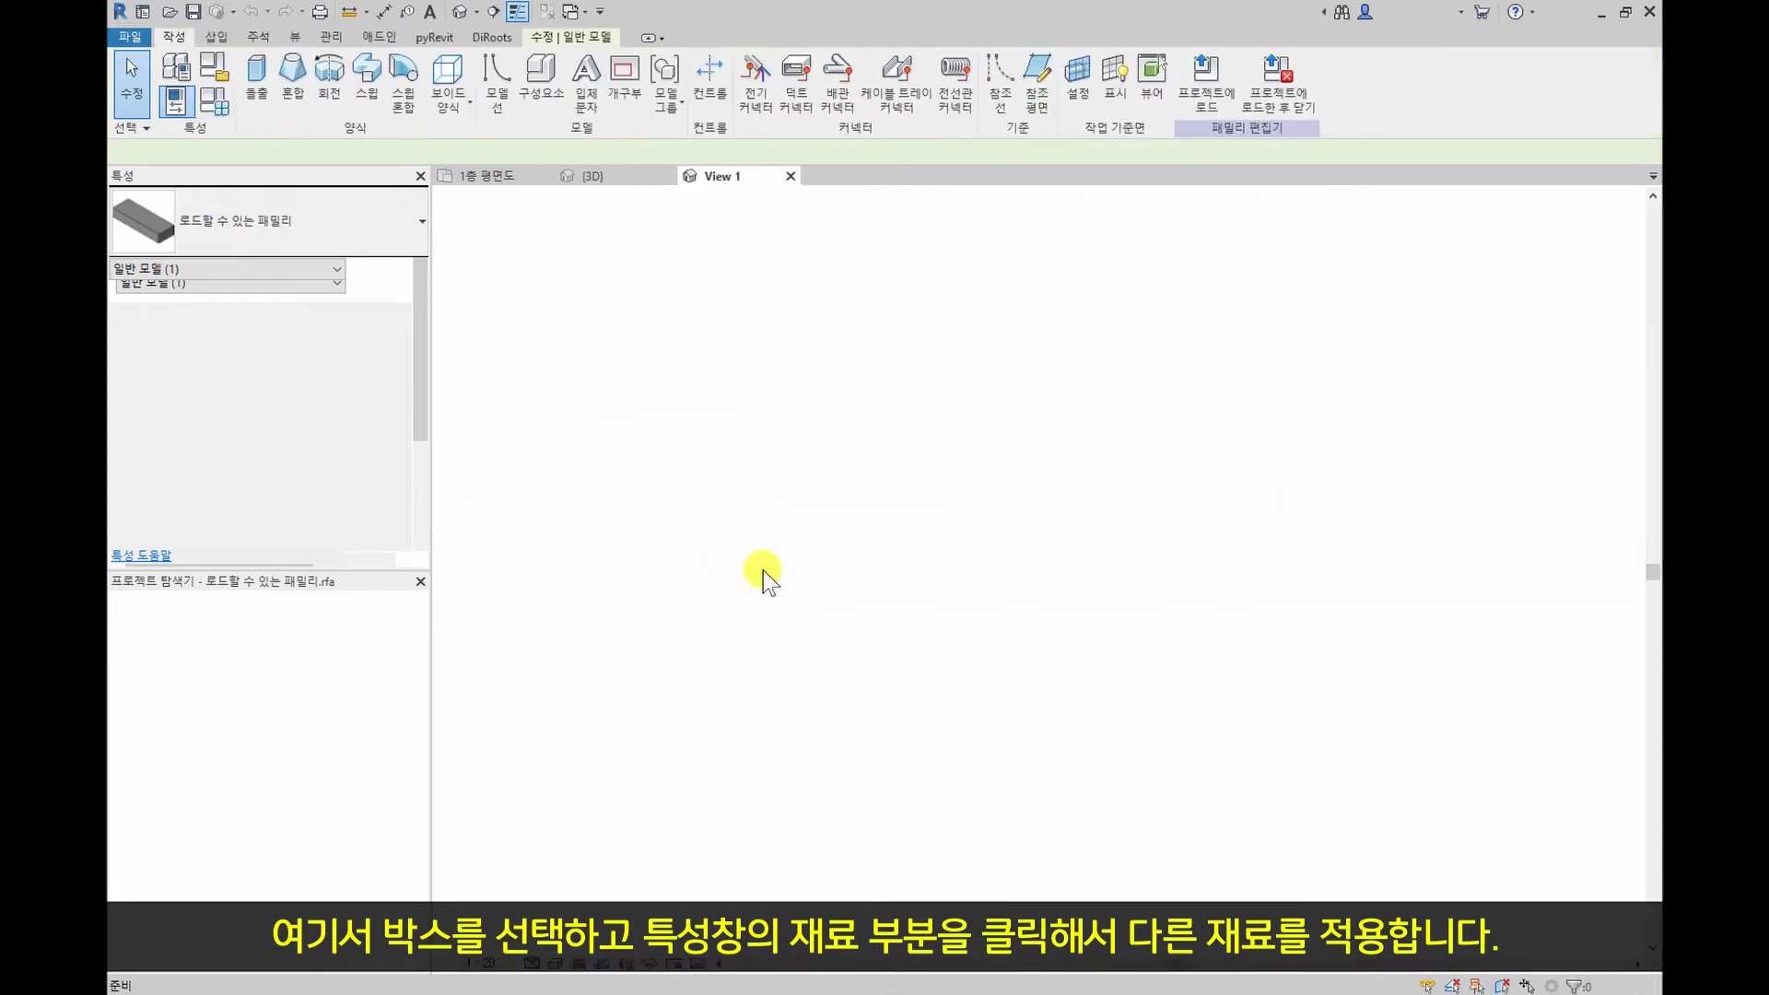
Assign the glass material 유리 to the box extrusion in the loadable family
{"action": "left_click", "coordinate": [798, 542]}
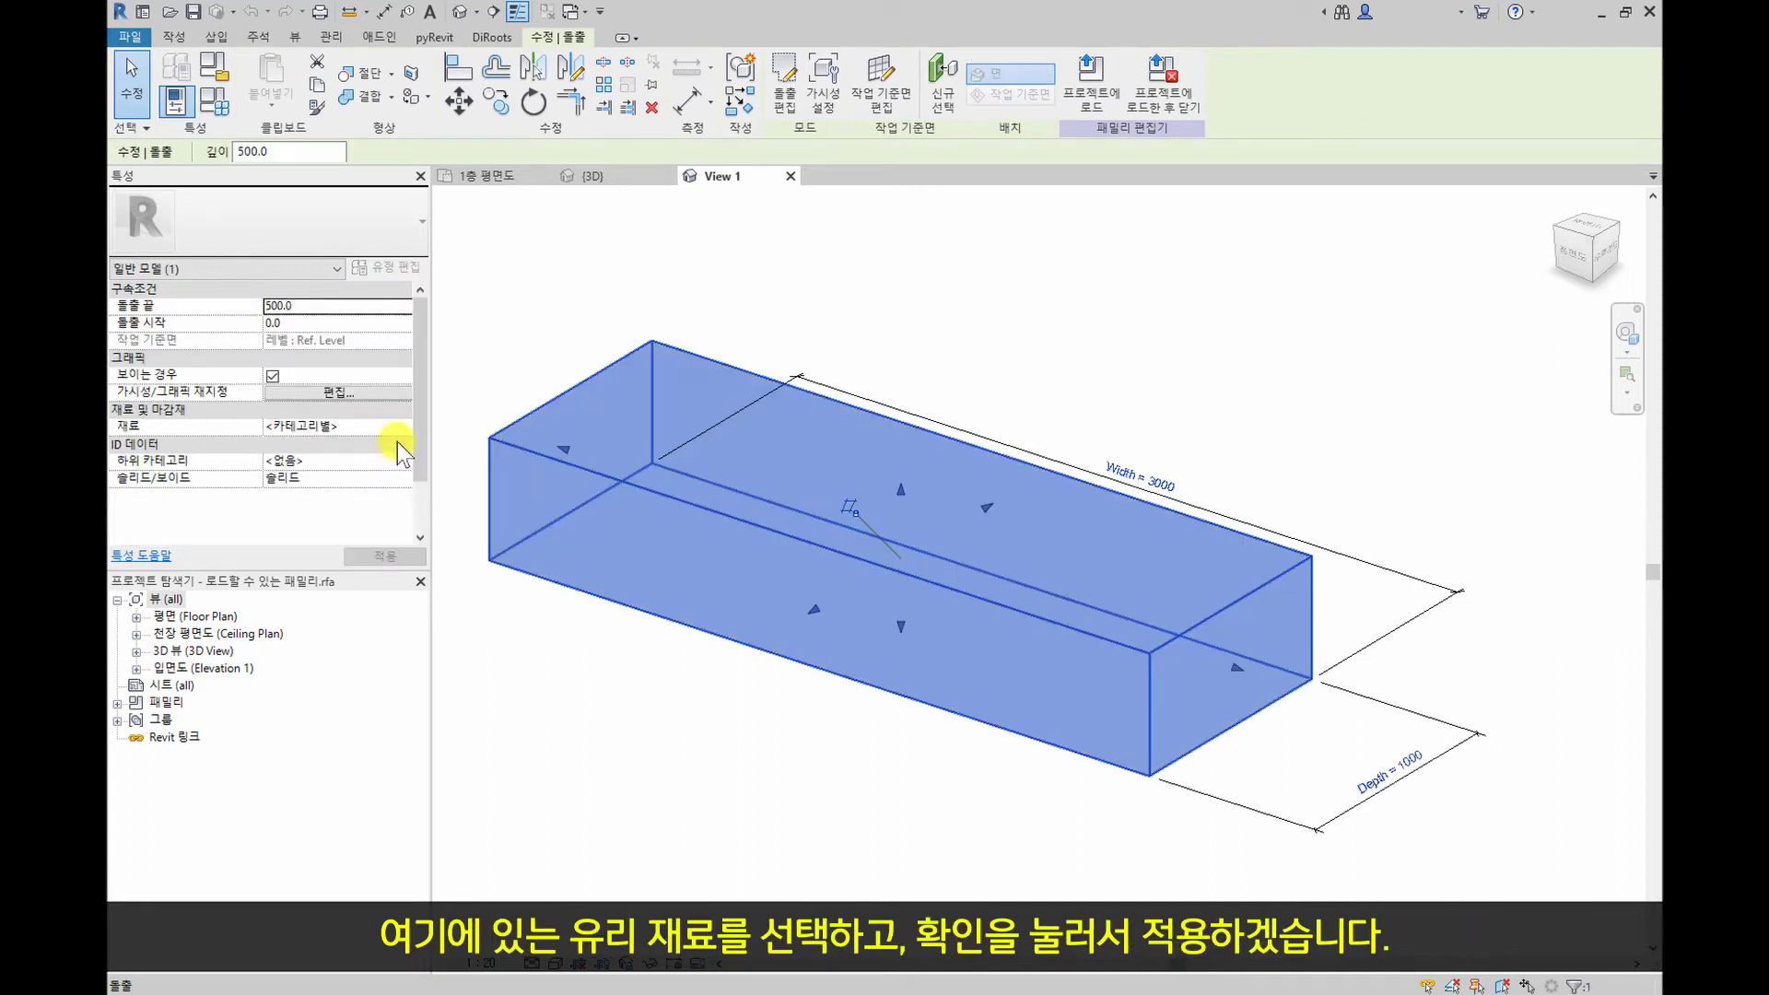
{"action": "left_click", "coordinate": [406, 428]}
{"action": "left_click", "coordinate": [408, 426]}
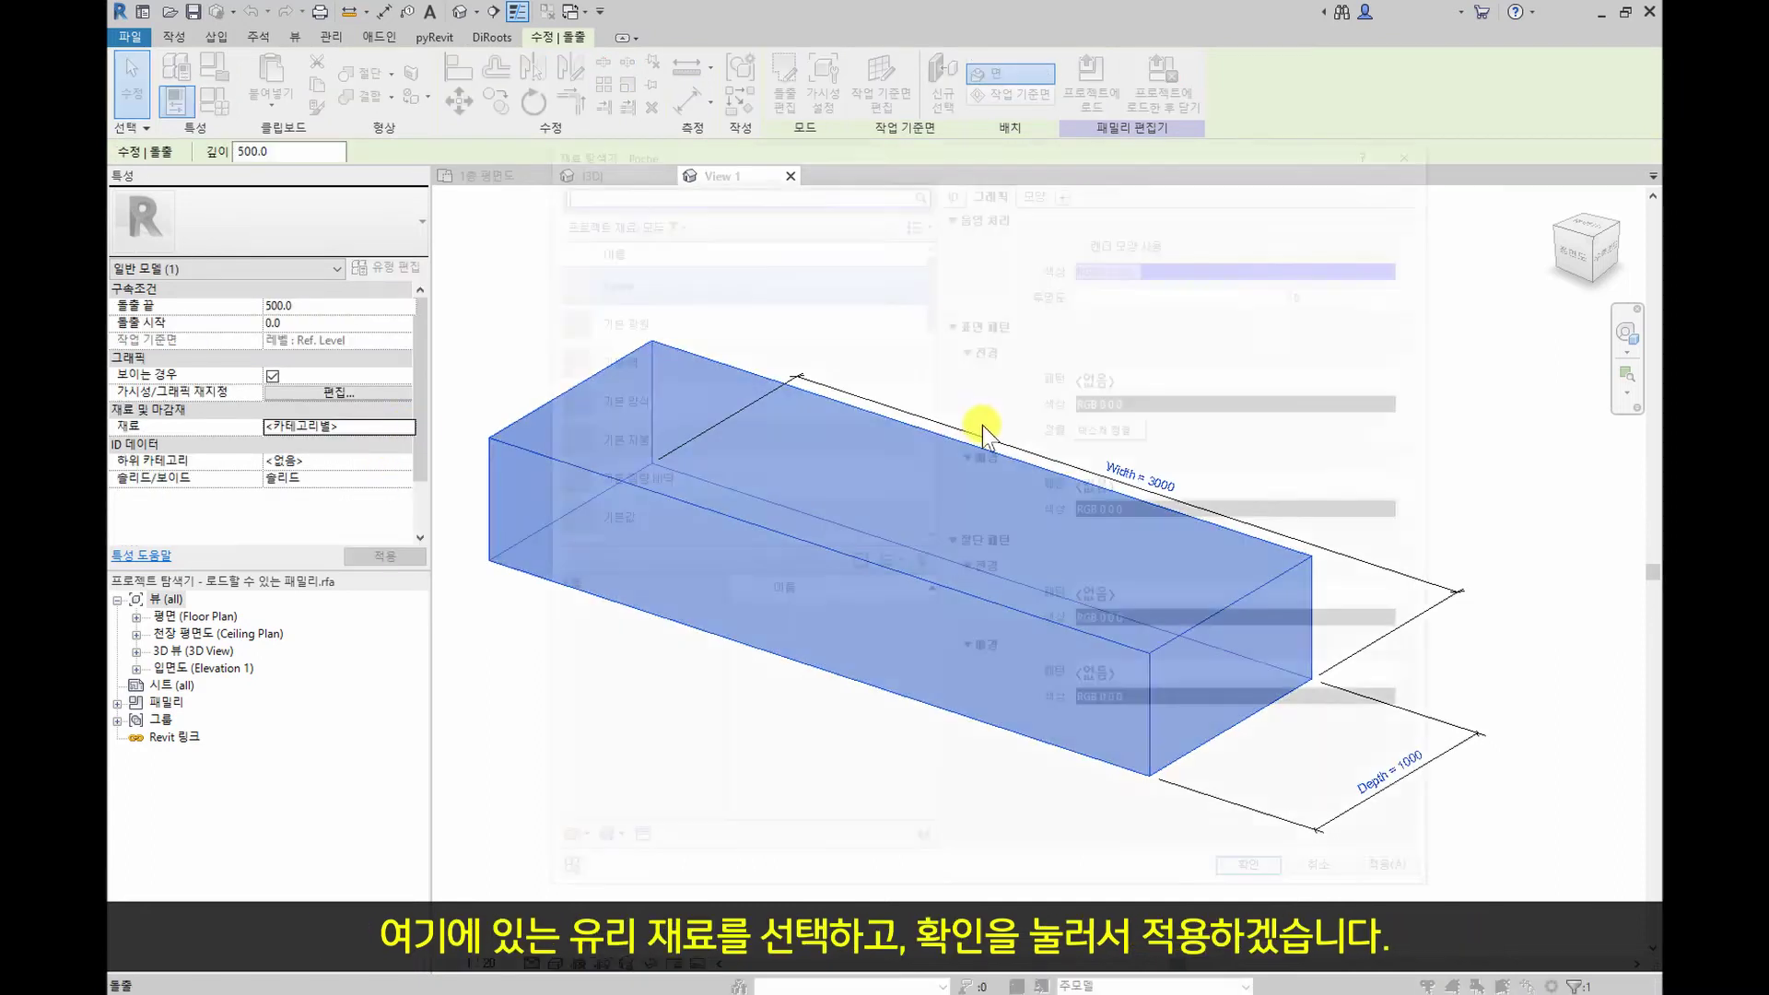
{"action": "scroll", "coordinate": [769, 391], "scroll_direction": "down", "scroll_amount": 1}
{"action": "scroll", "coordinate": [768, 391], "scroll_direction": "down", "scroll_amount": 1}
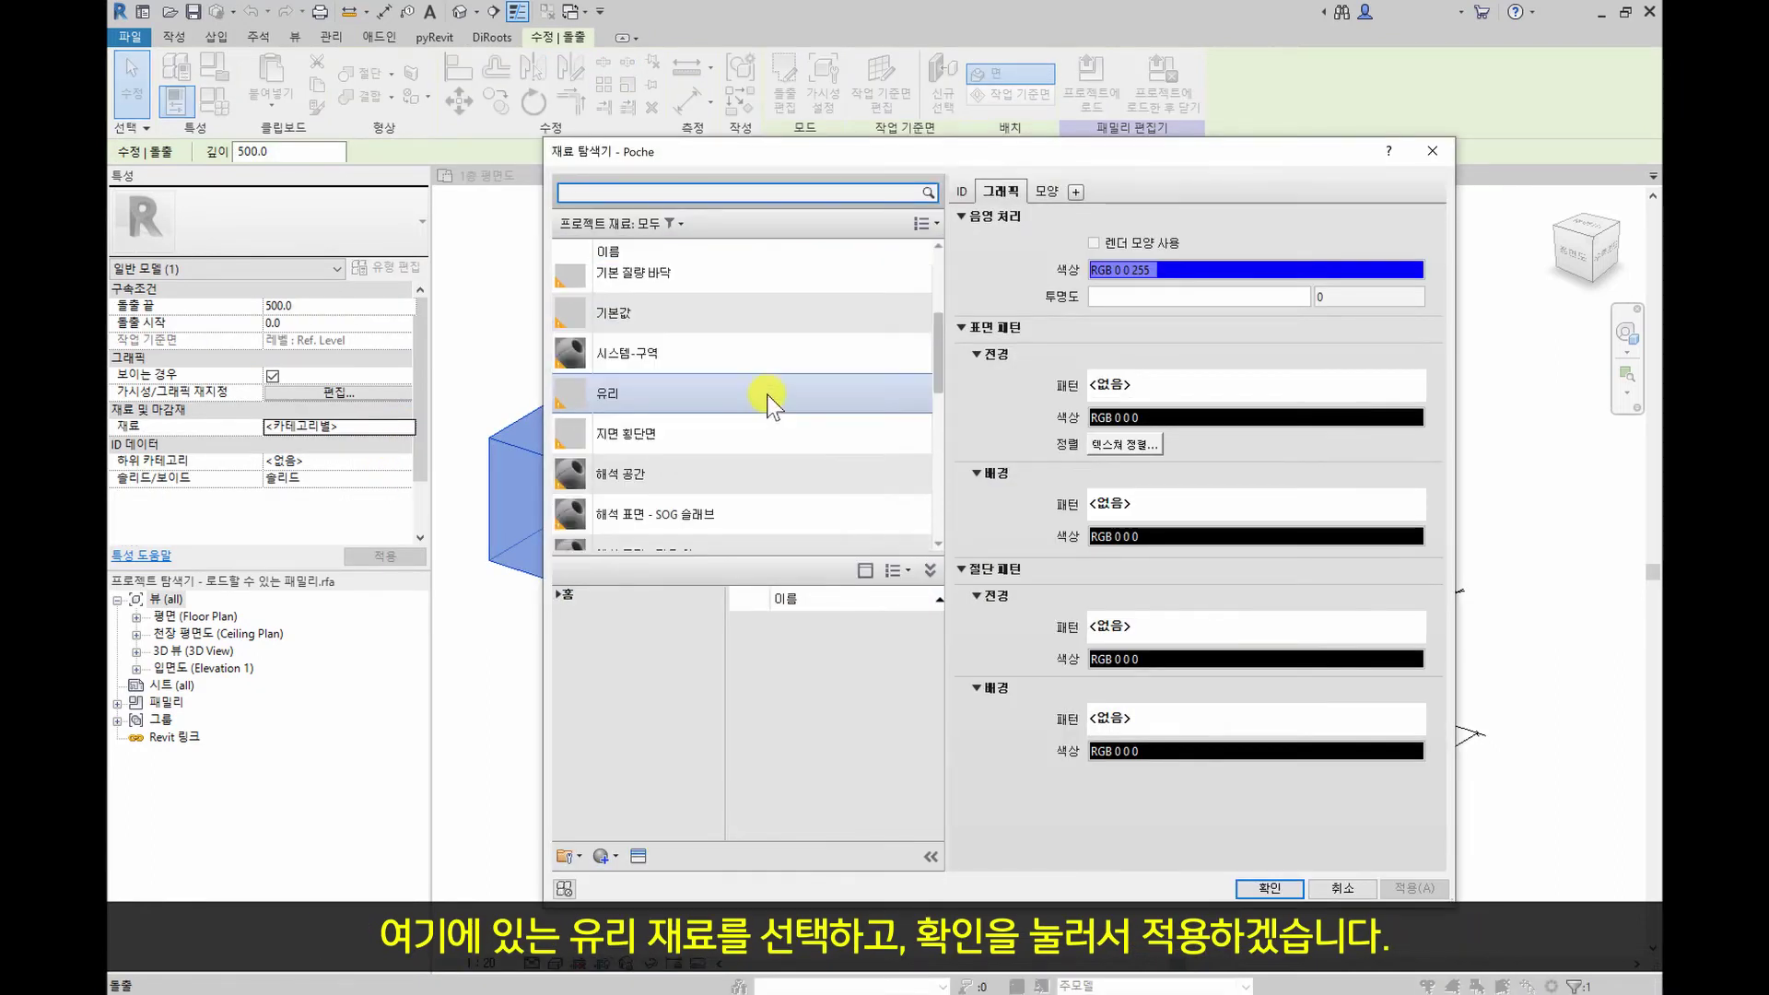
{"action": "left_click", "coordinate": [750, 395]}
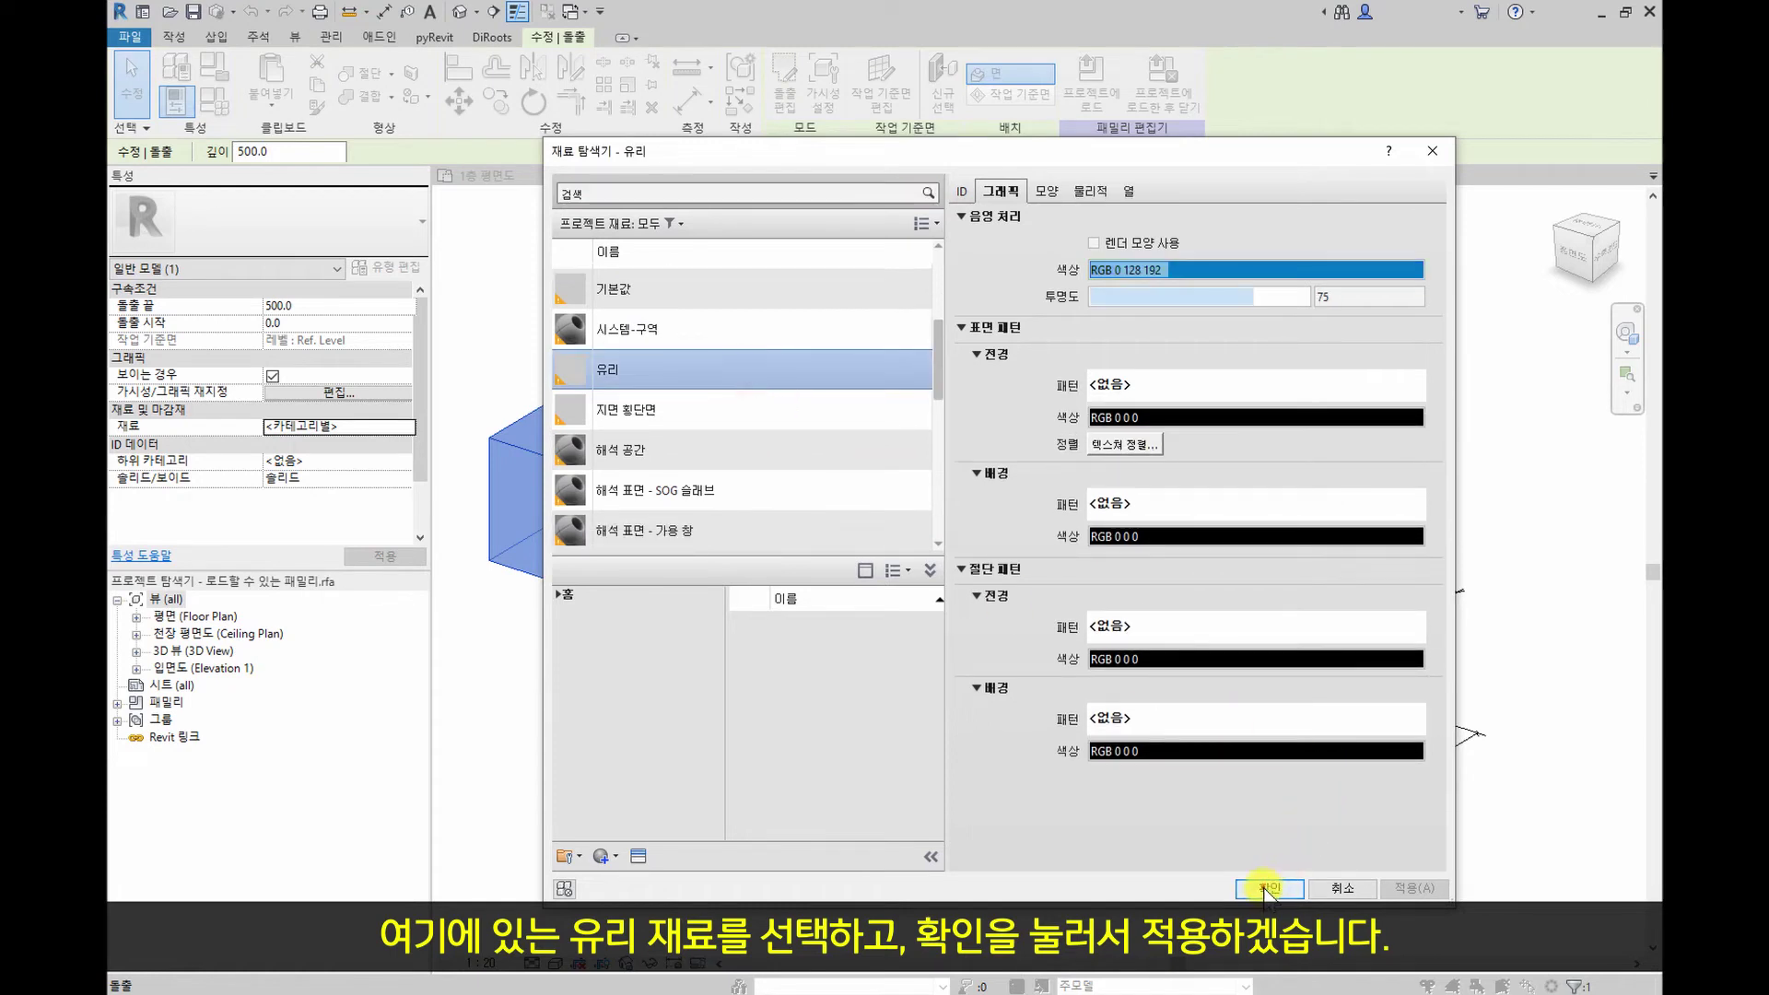
{"action": "left_click", "coordinate": [1269, 887]}
{"action": "left_click", "coordinate": [807, 722]}
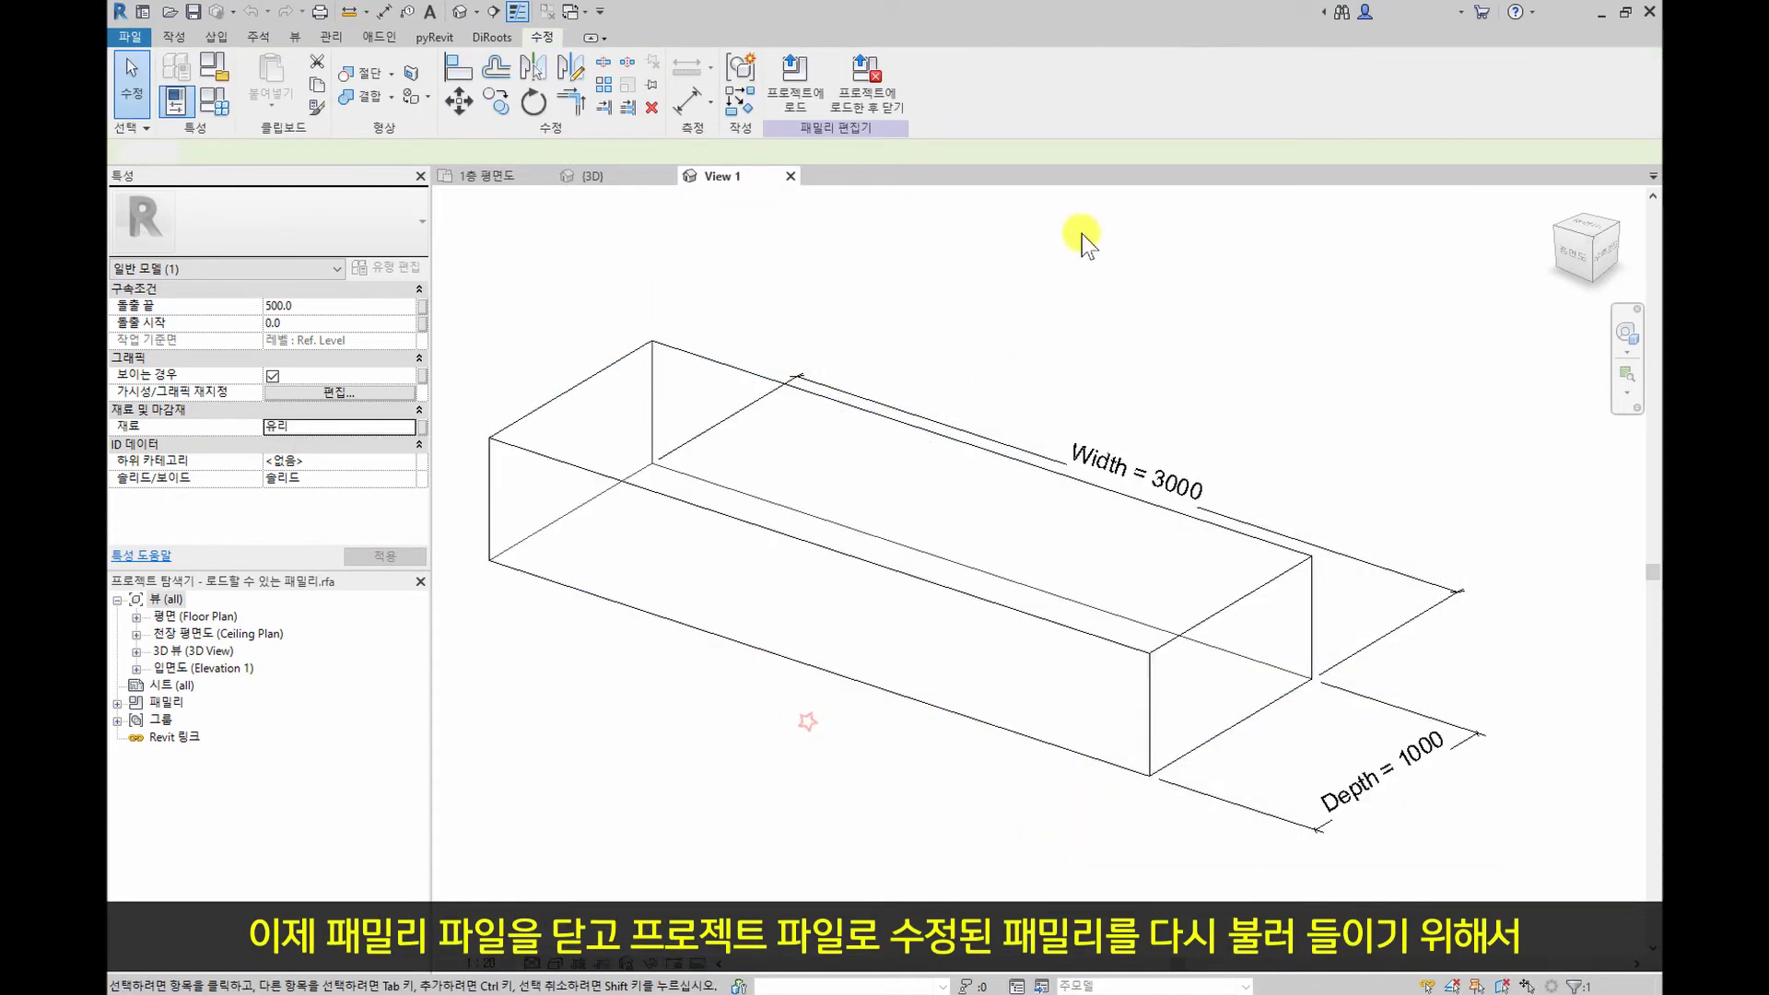
Load the edited family into the project and close it, overwriting the existing version (기존 버전 덮어쓰기)
{"action": "left_click", "coordinate": [882, 96]}
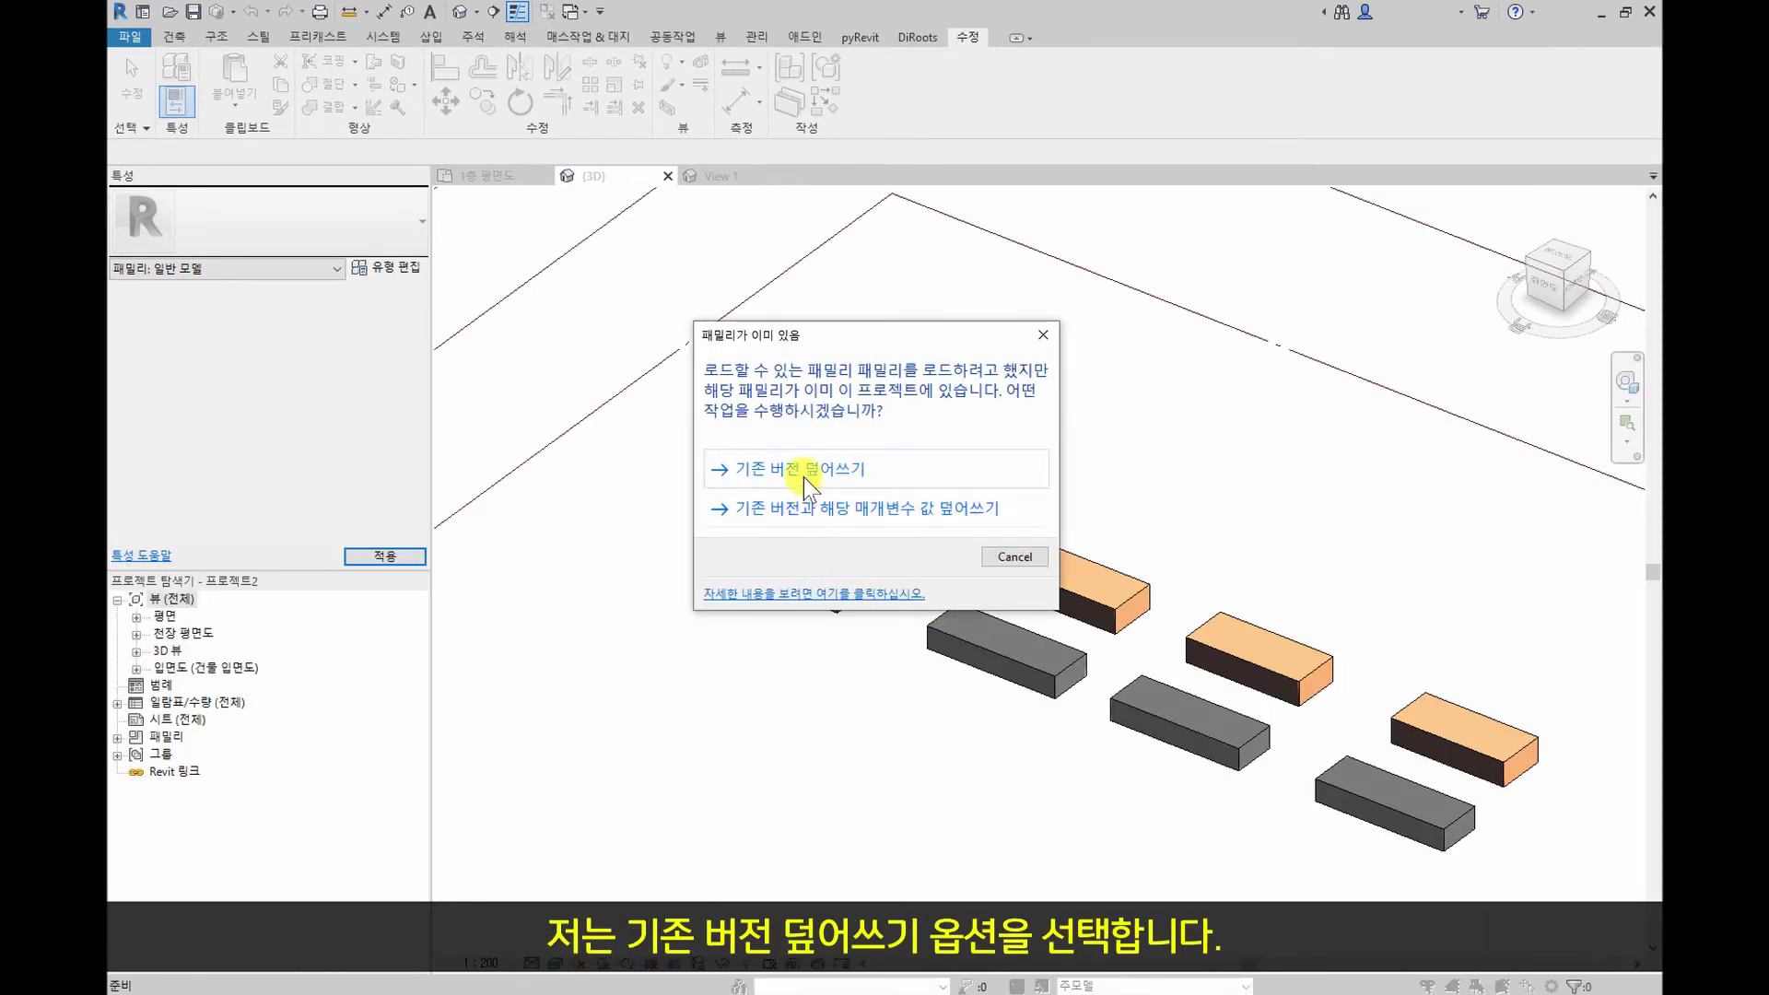
{"action": "left_click", "coordinate": [801, 466]}
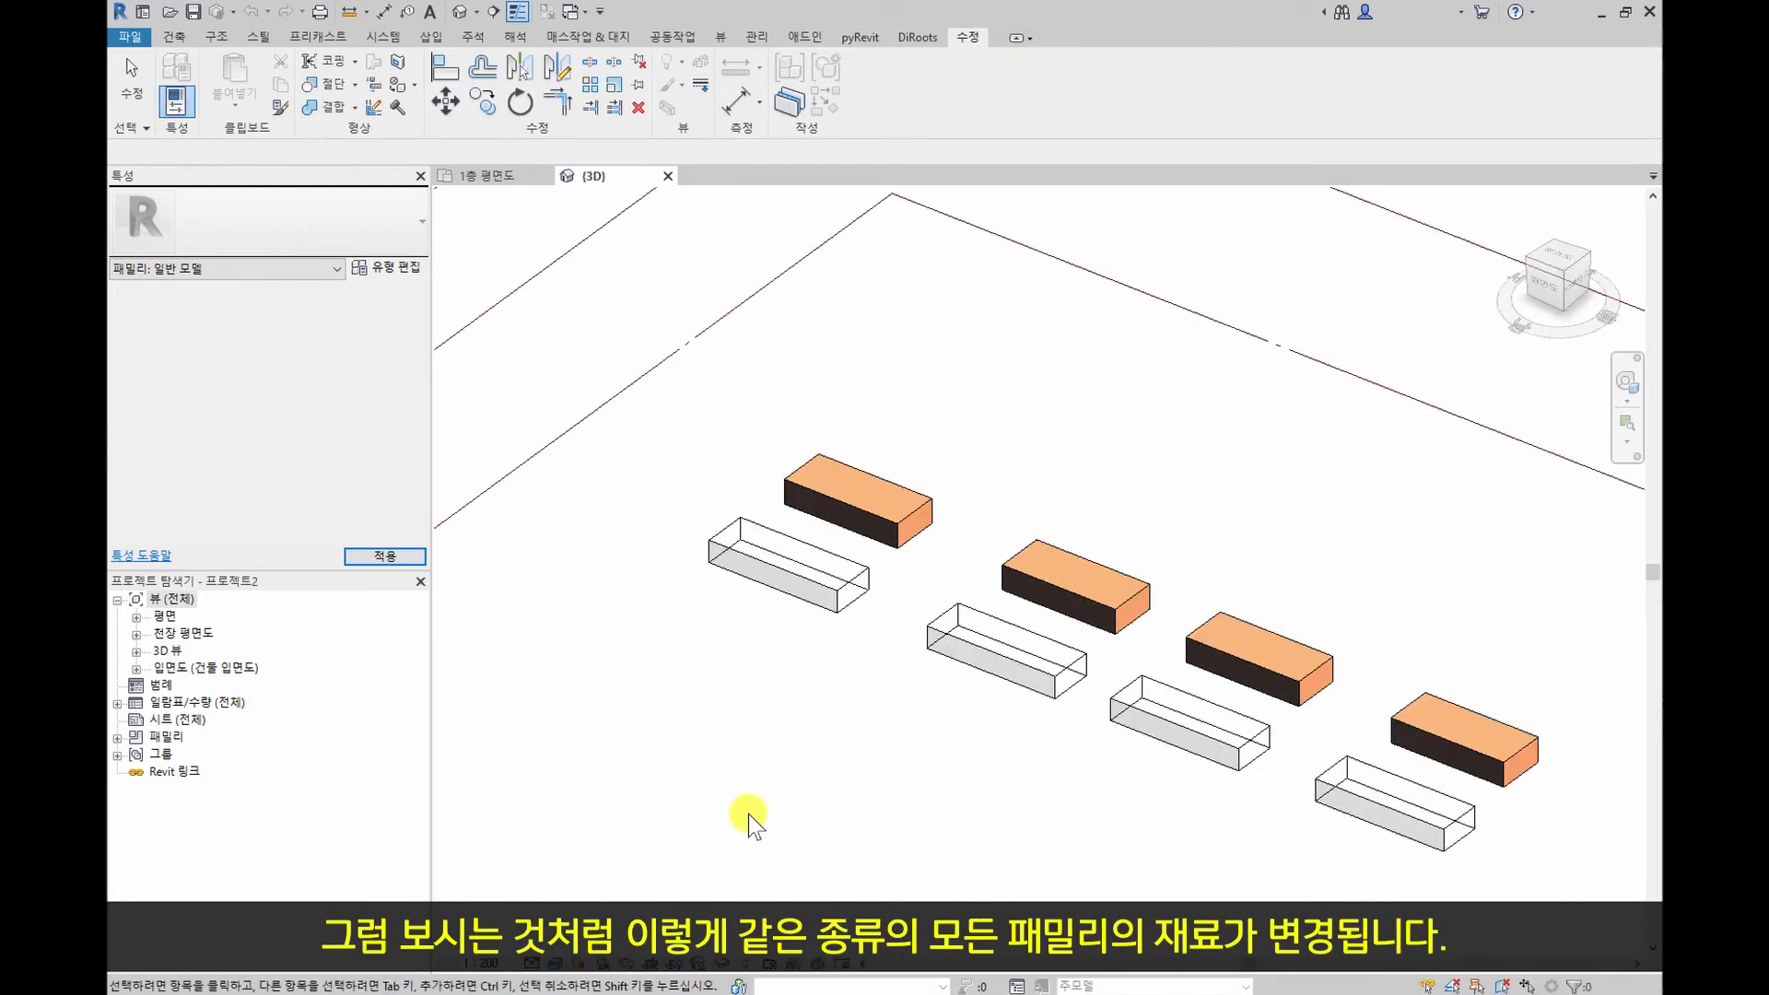
Select each loadable glass box in turn to check its material after the family reload
{"action": "left_click", "coordinate": [831, 584]}
{"action": "left_click", "coordinate": [999, 657]}
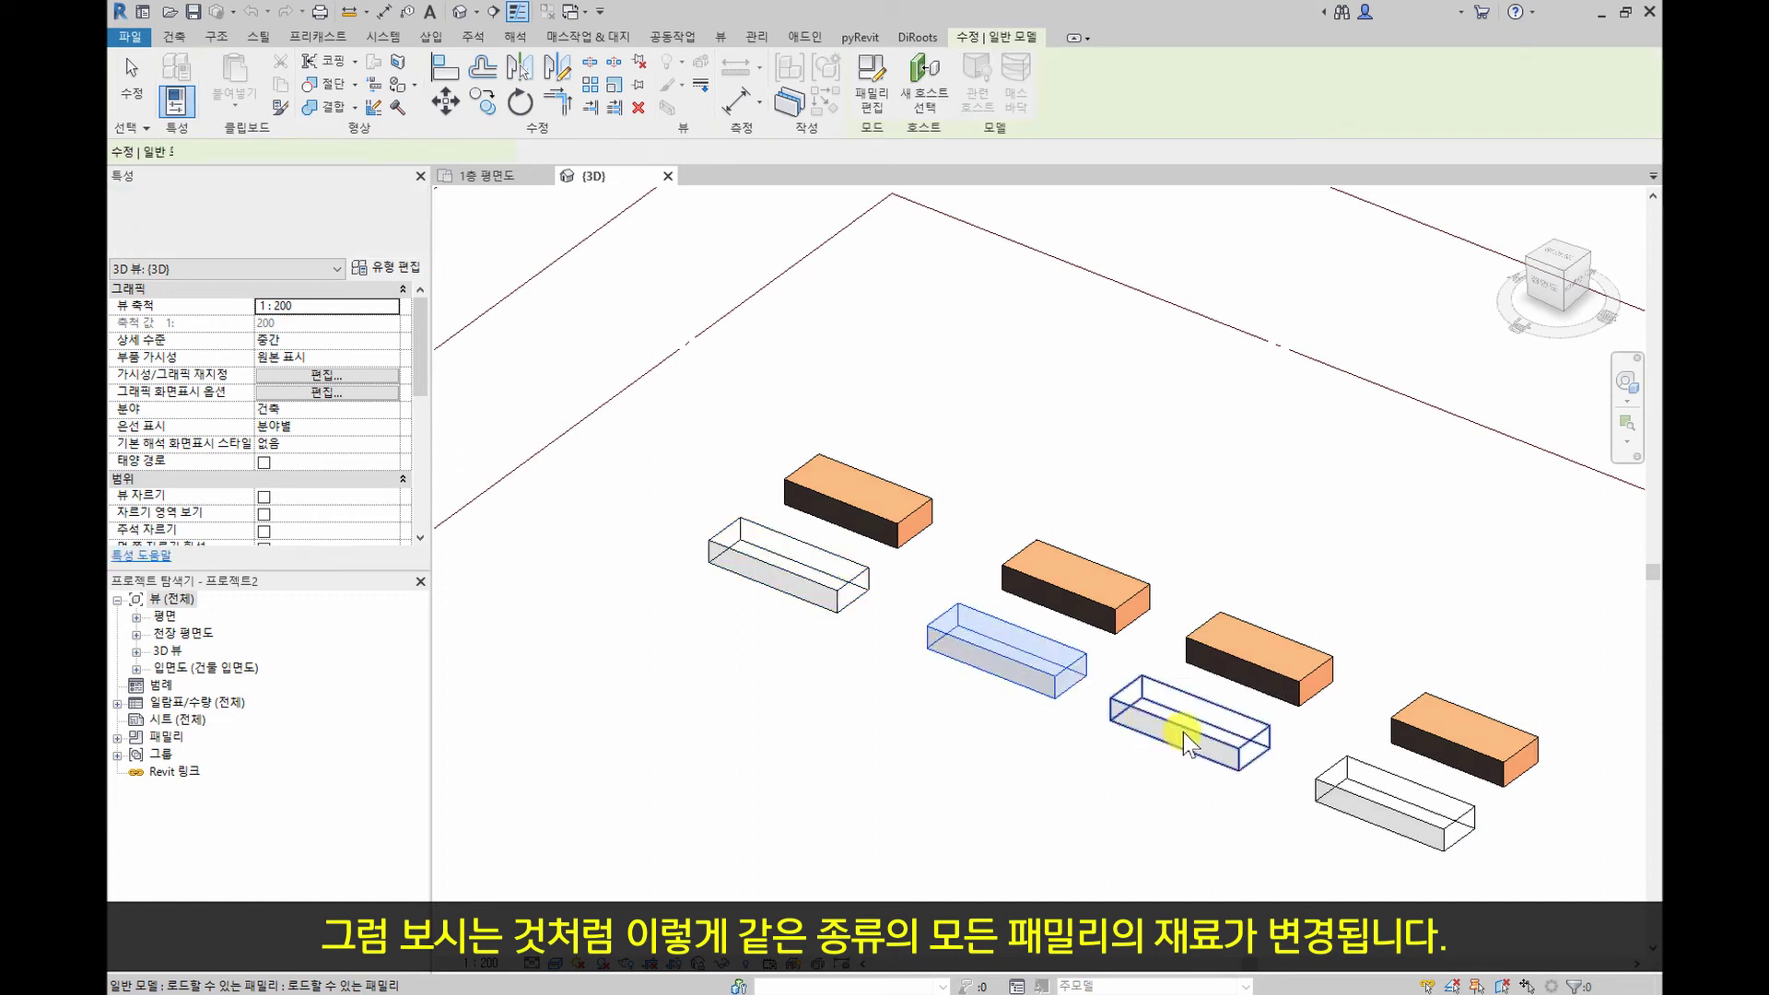
{"action": "left_click", "coordinate": [1182, 734]}
{"action": "left_click", "coordinate": [1394, 789]}
{"action": "left_click", "coordinate": [876, 790]}
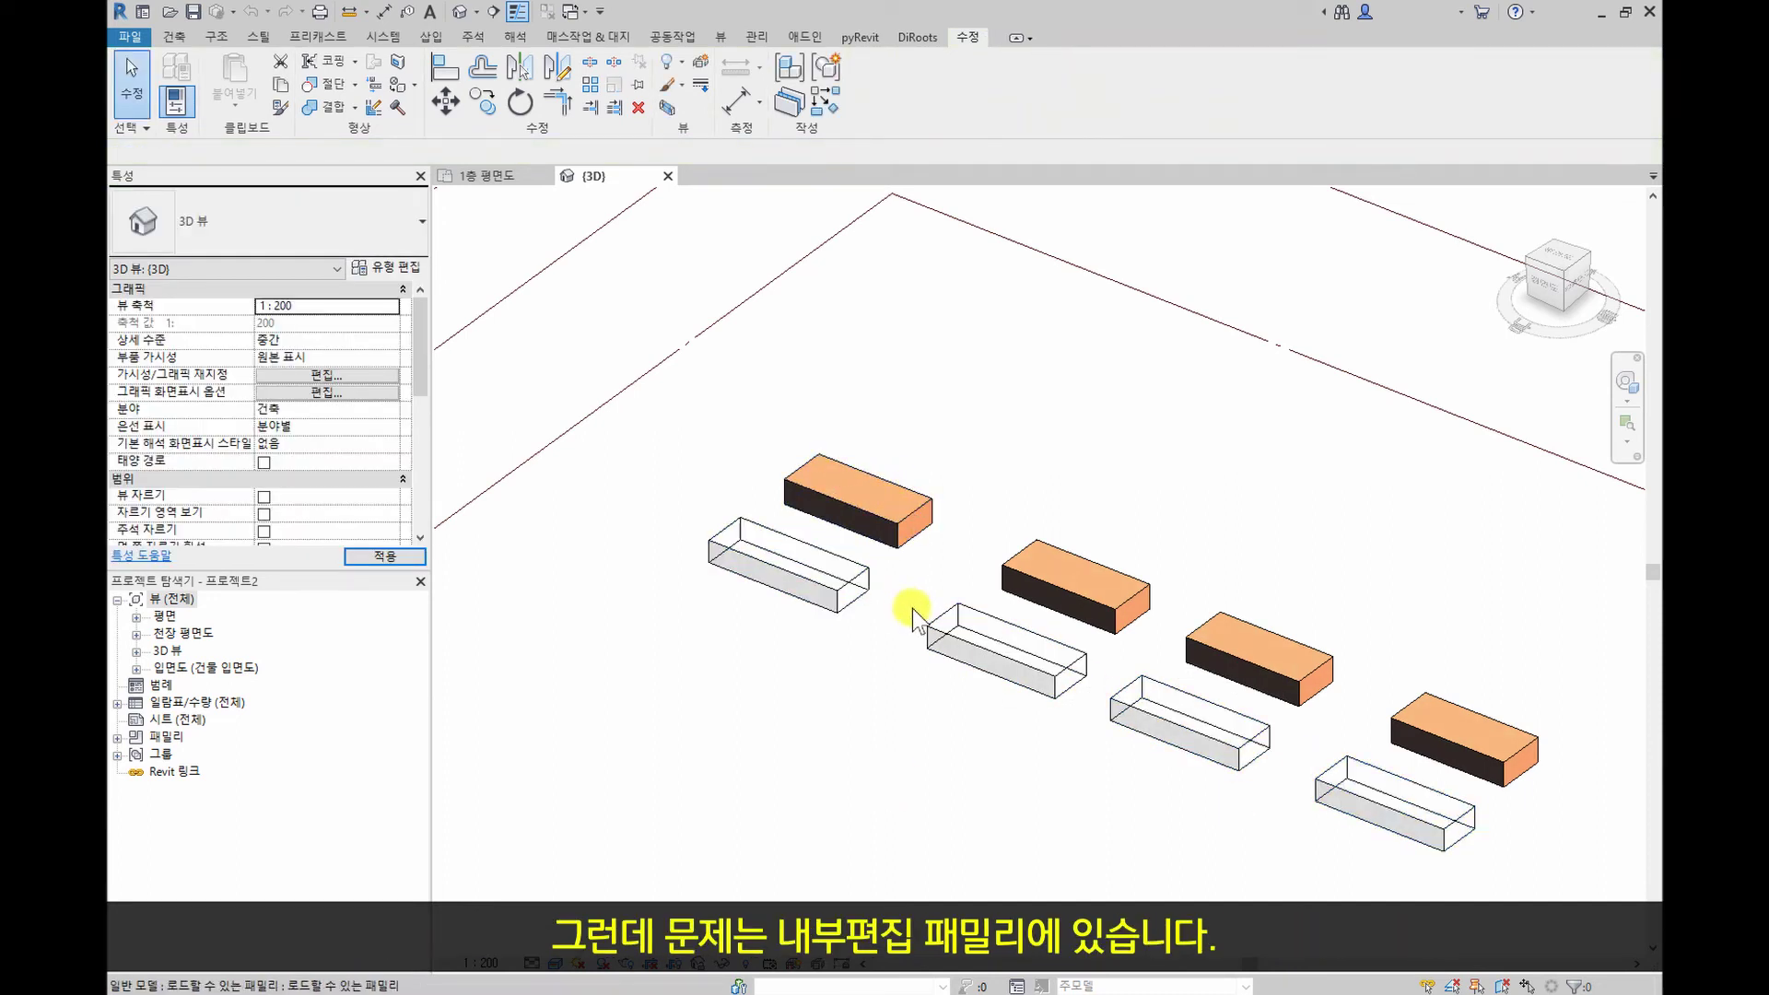
Edit the first in-place box, assign the material 다리 금속 to its extrusion, and finish the in-place model
{"action": "left_click", "coordinate": [915, 523]}
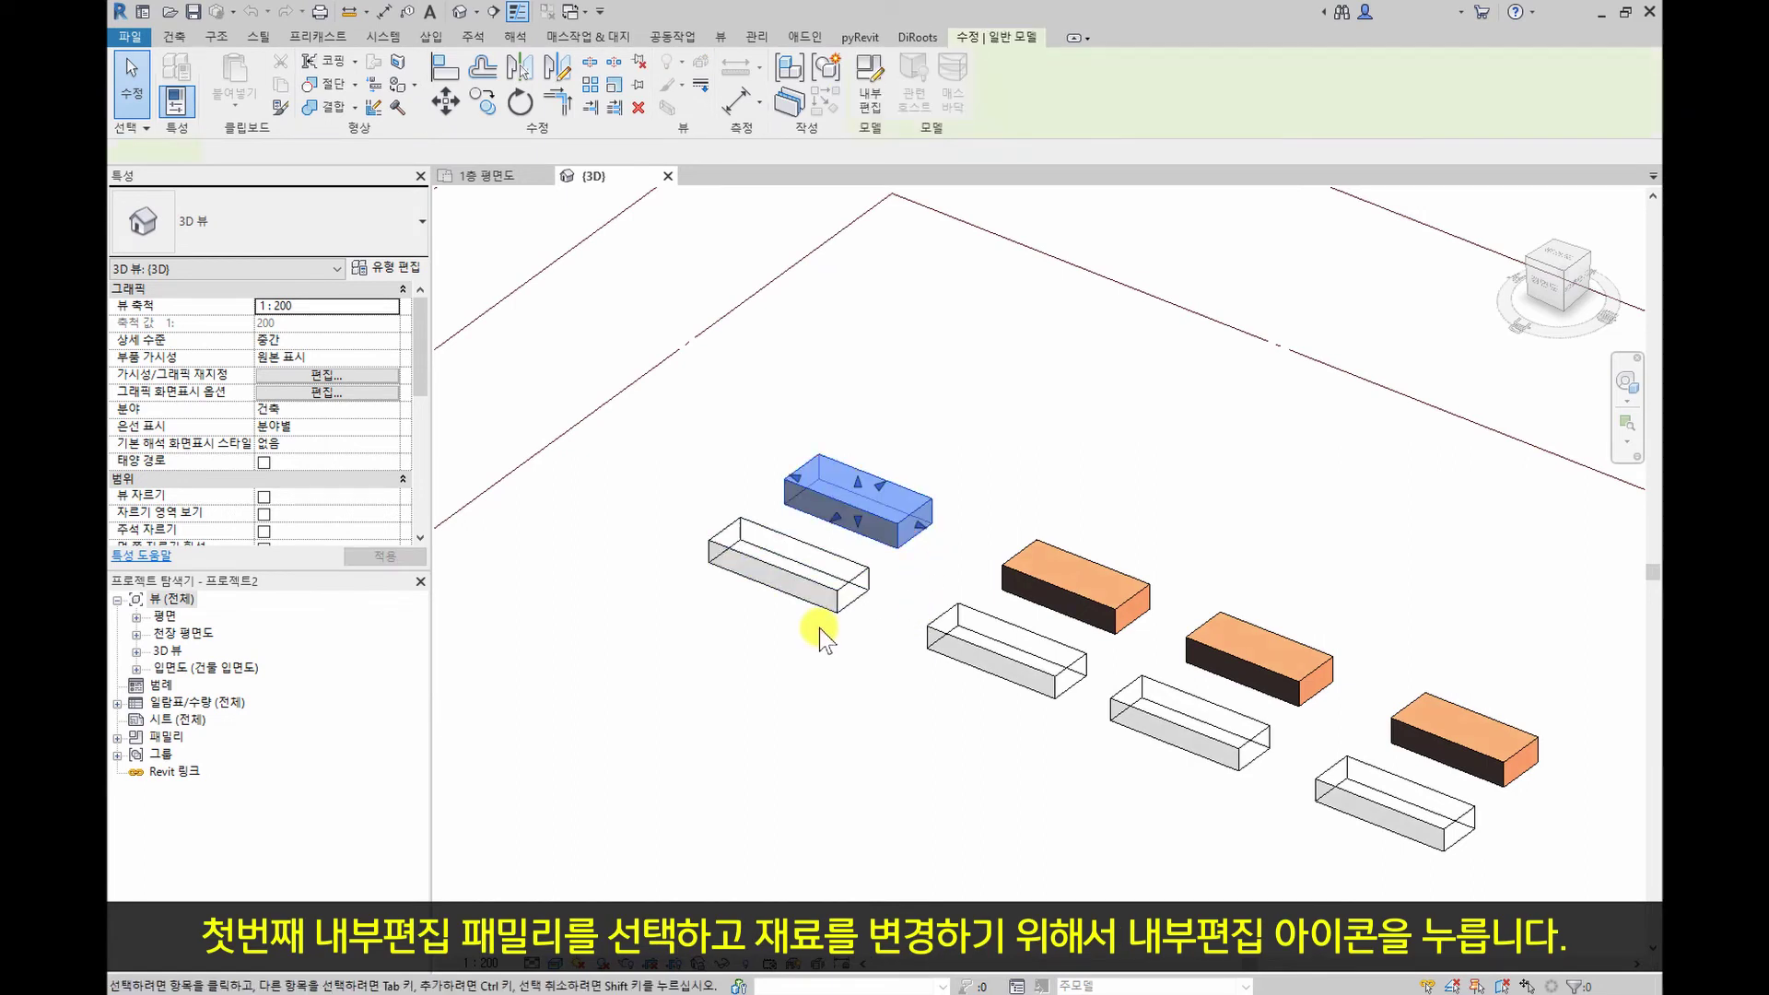
{"action": "left_click", "coordinate": [872, 79]}
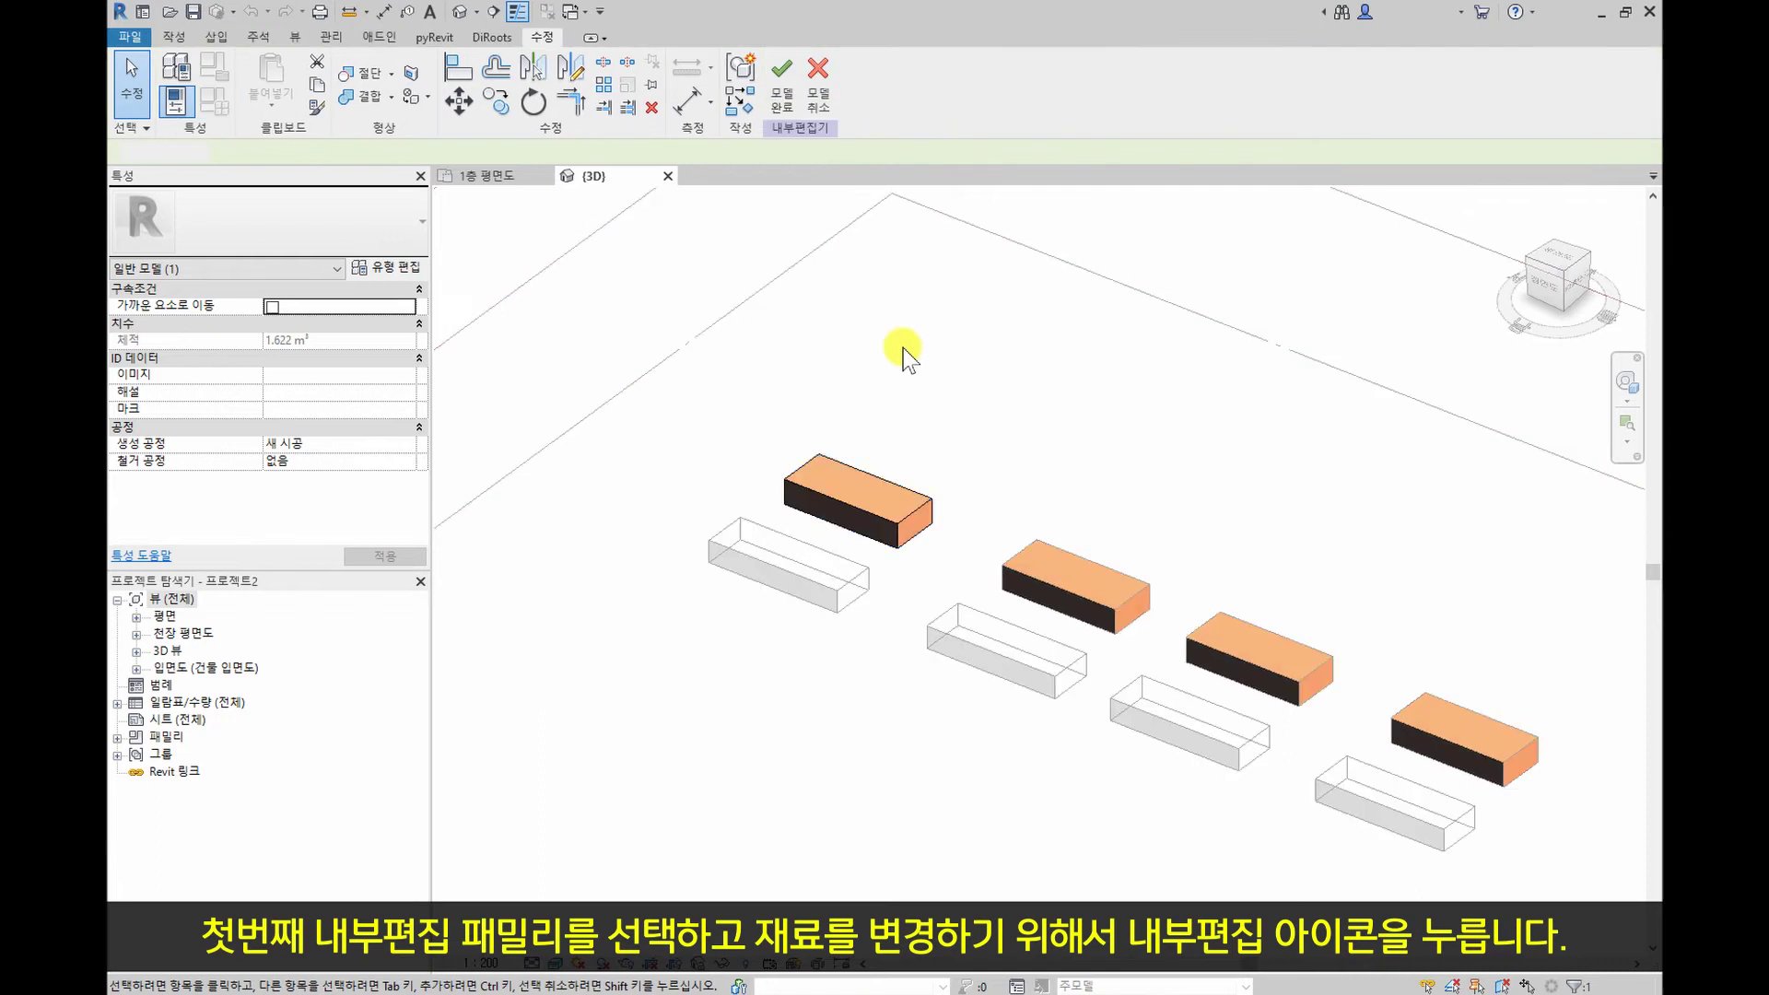
{"action": "left_click", "coordinate": [912, 512]}
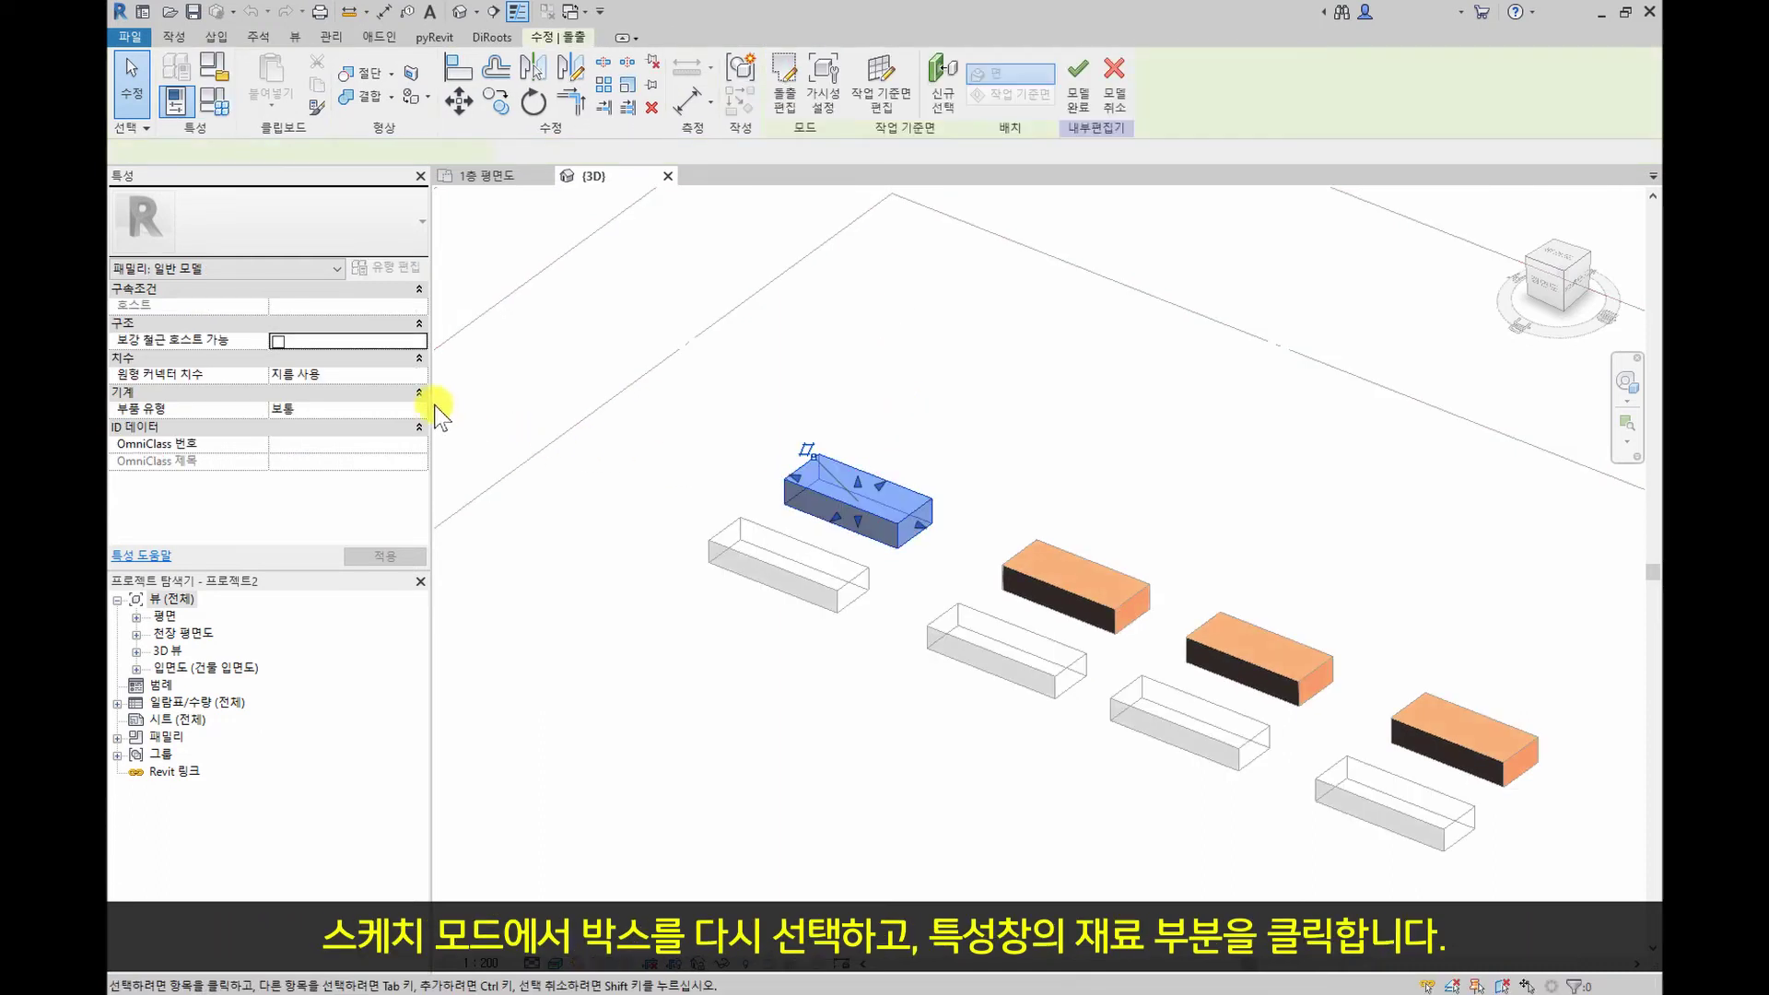
{"action": "left_click", "coordinate": [408, 429]}
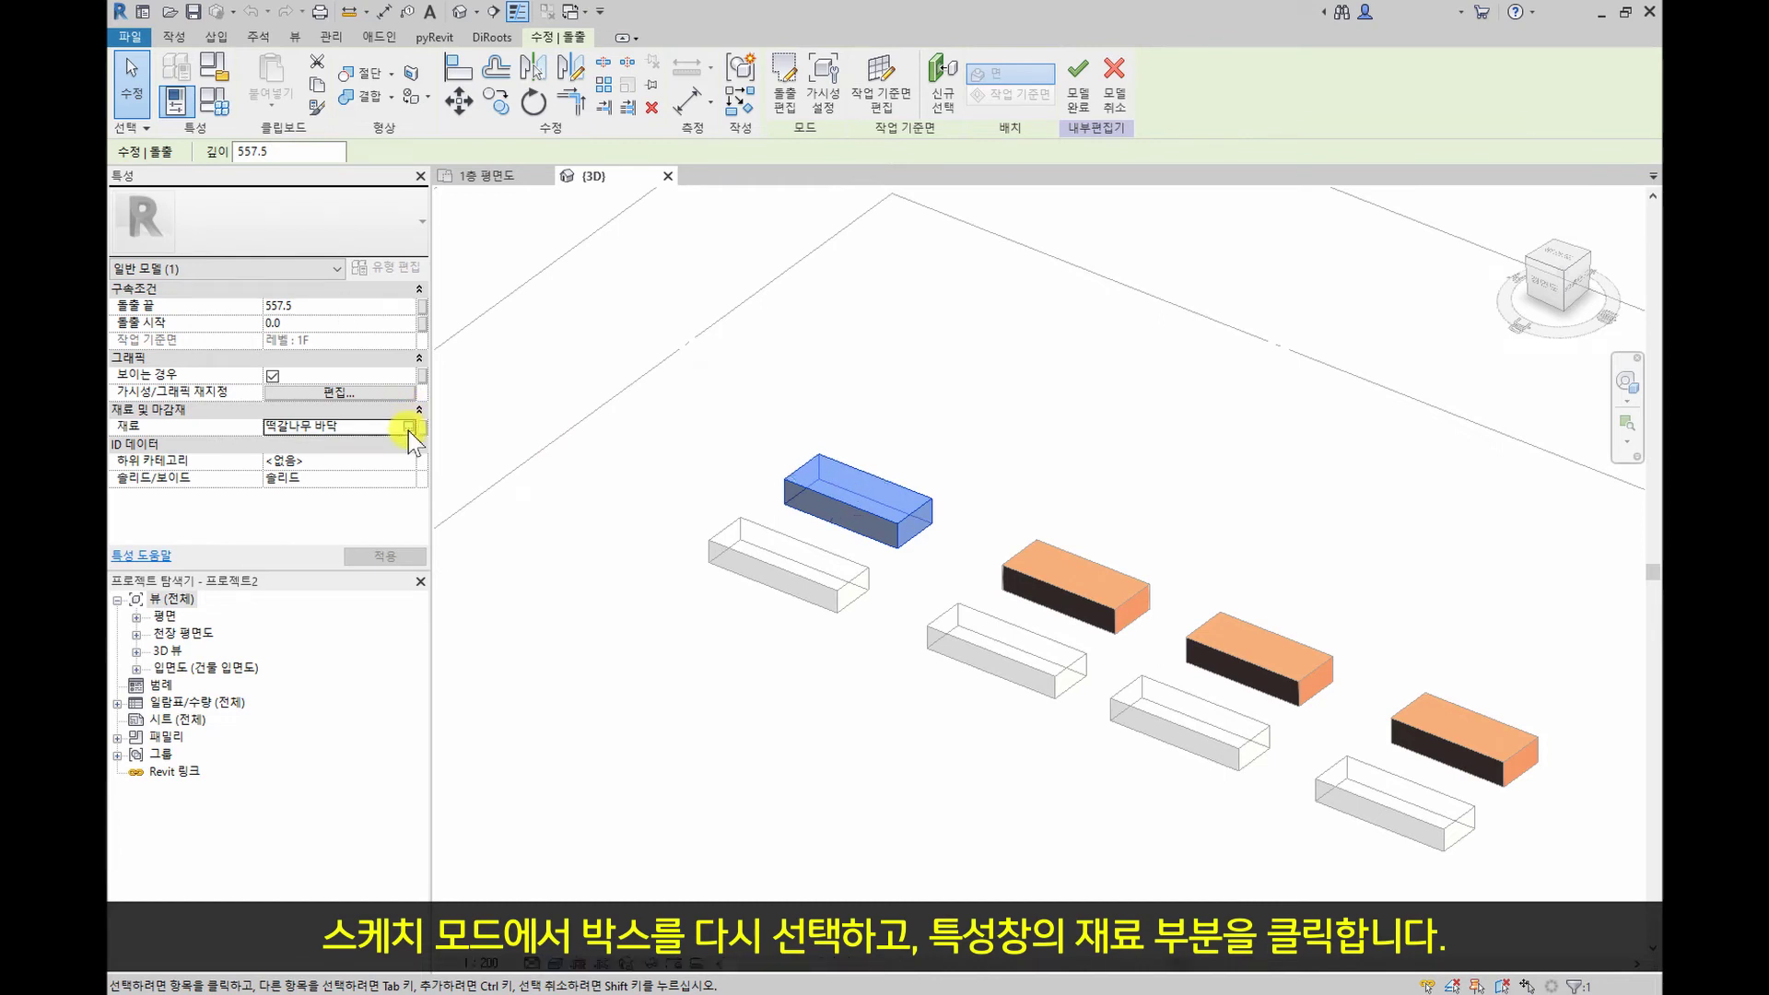
{"action": "left_click", "coordinate": [407, 430]}
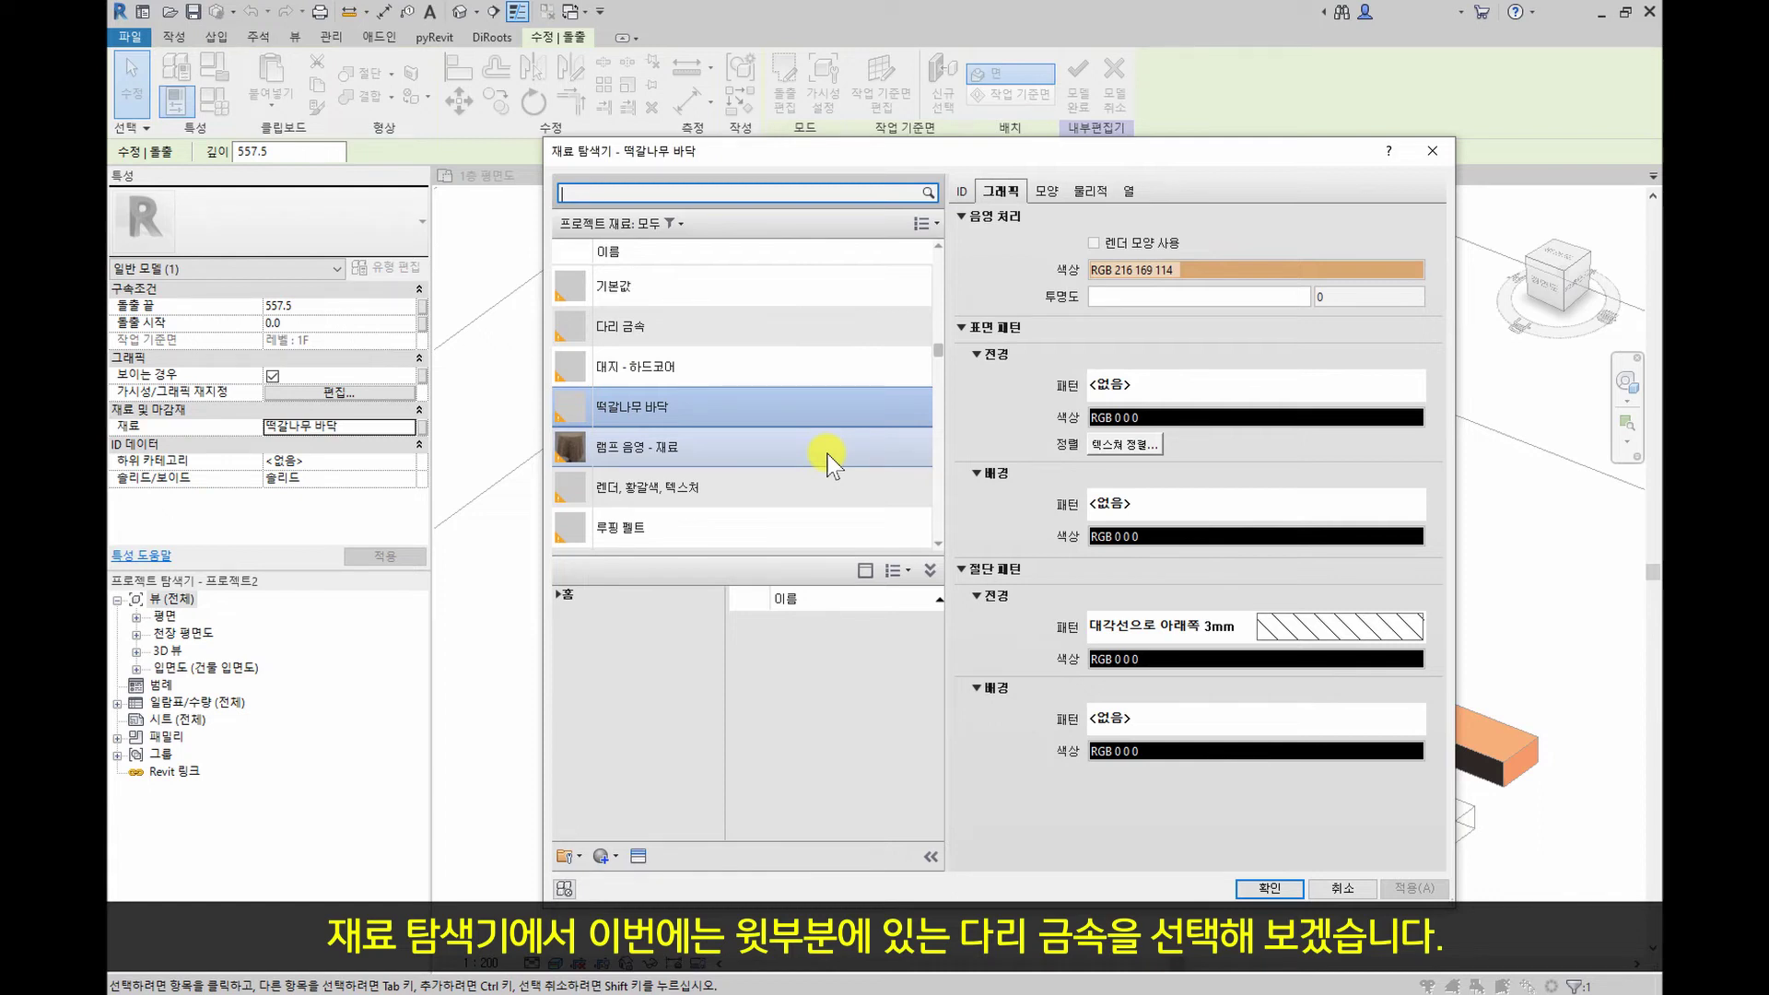
{"action": "left_click", "coordinate": [755, 326]}
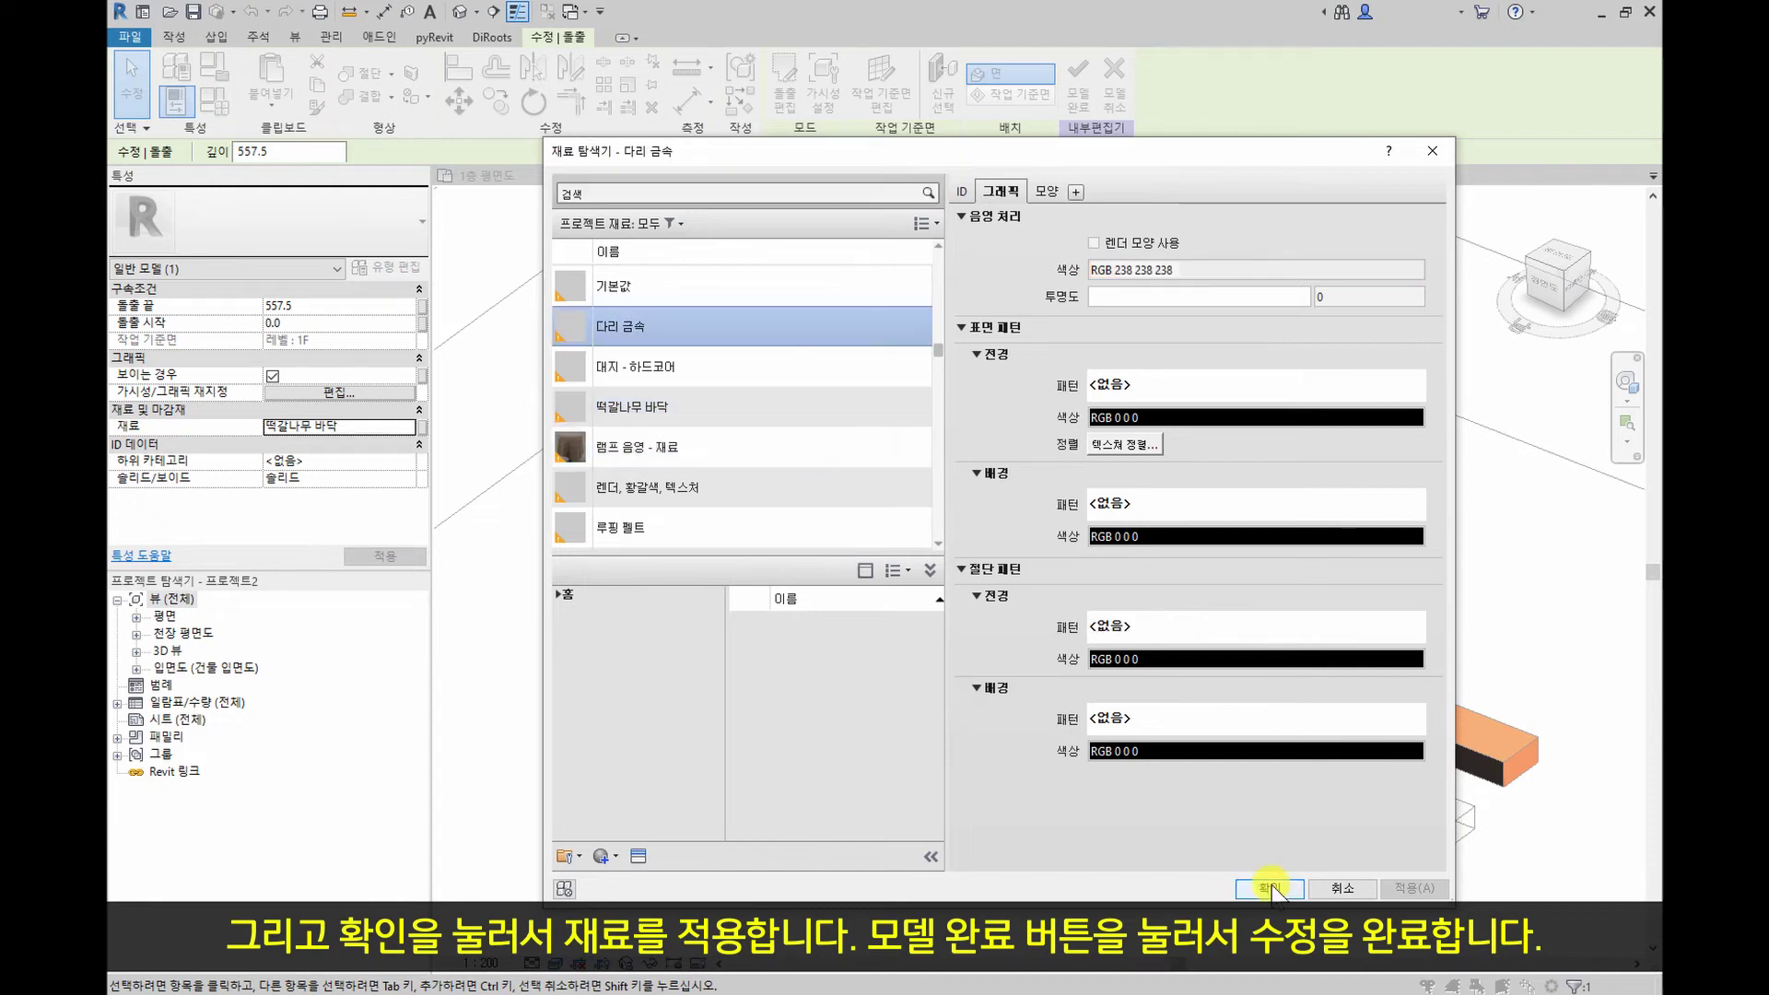
{"action": "left_click", "coordinate": [1269, 888]}
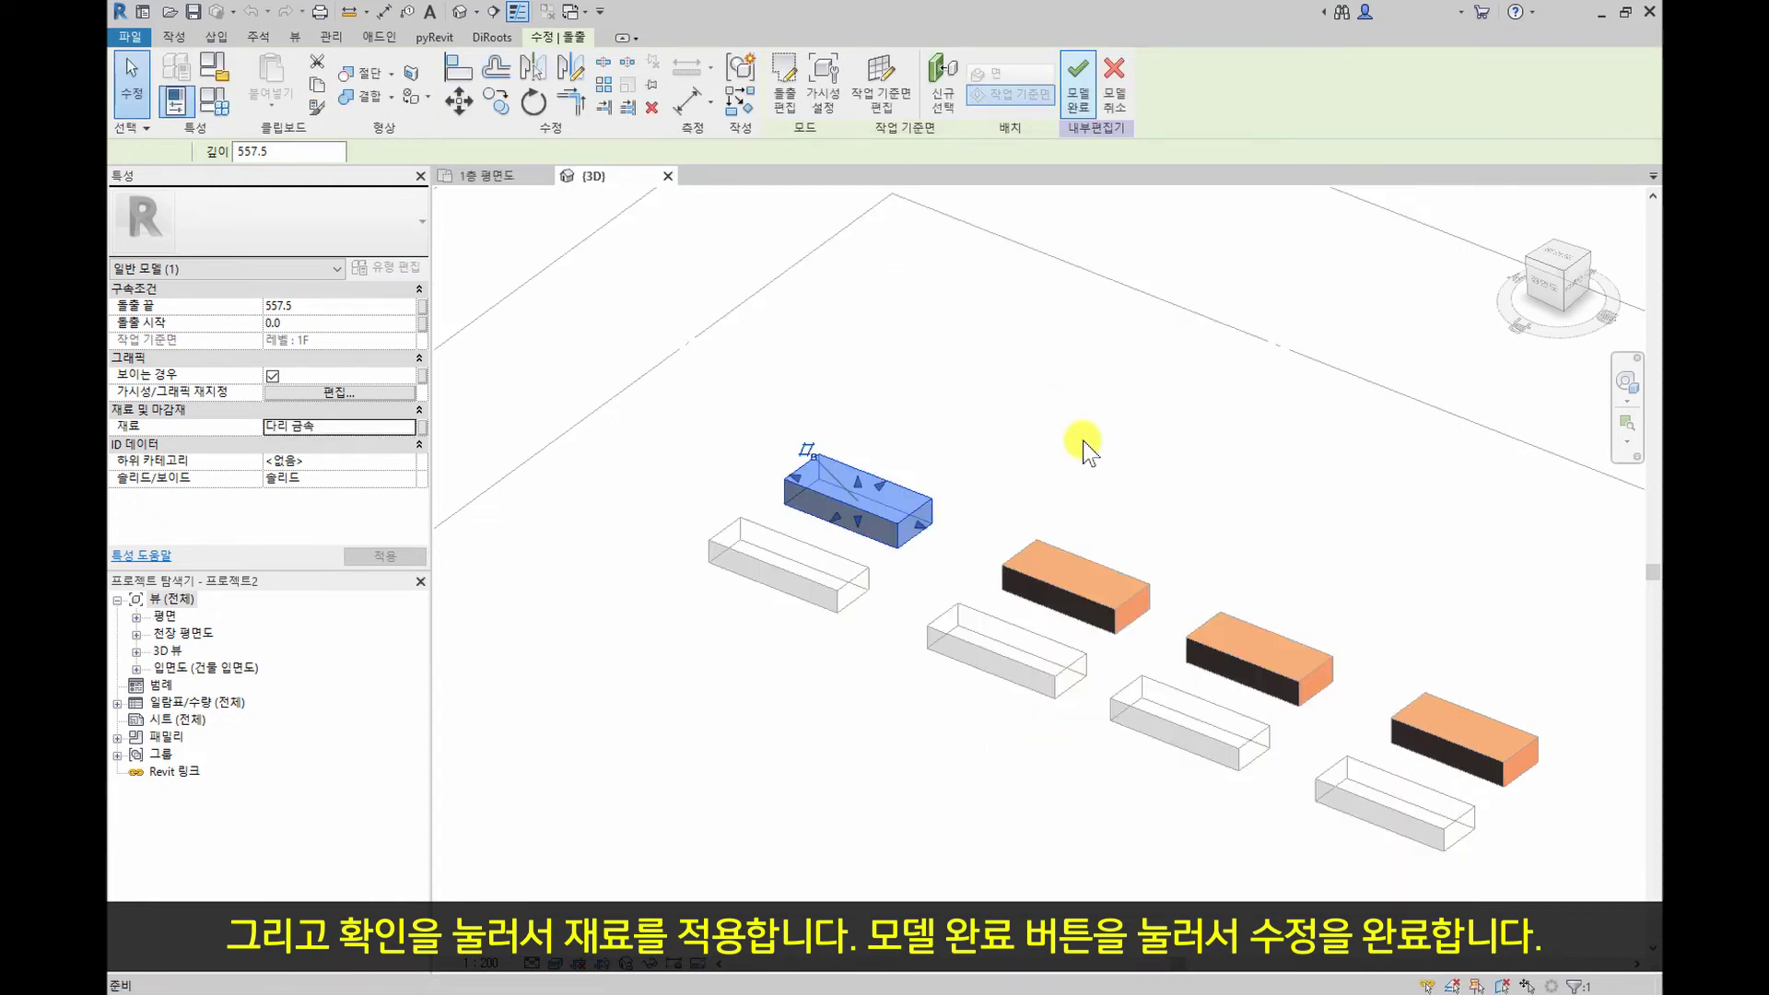
{"action": "left_click", "coordinate": [1077, 83]}
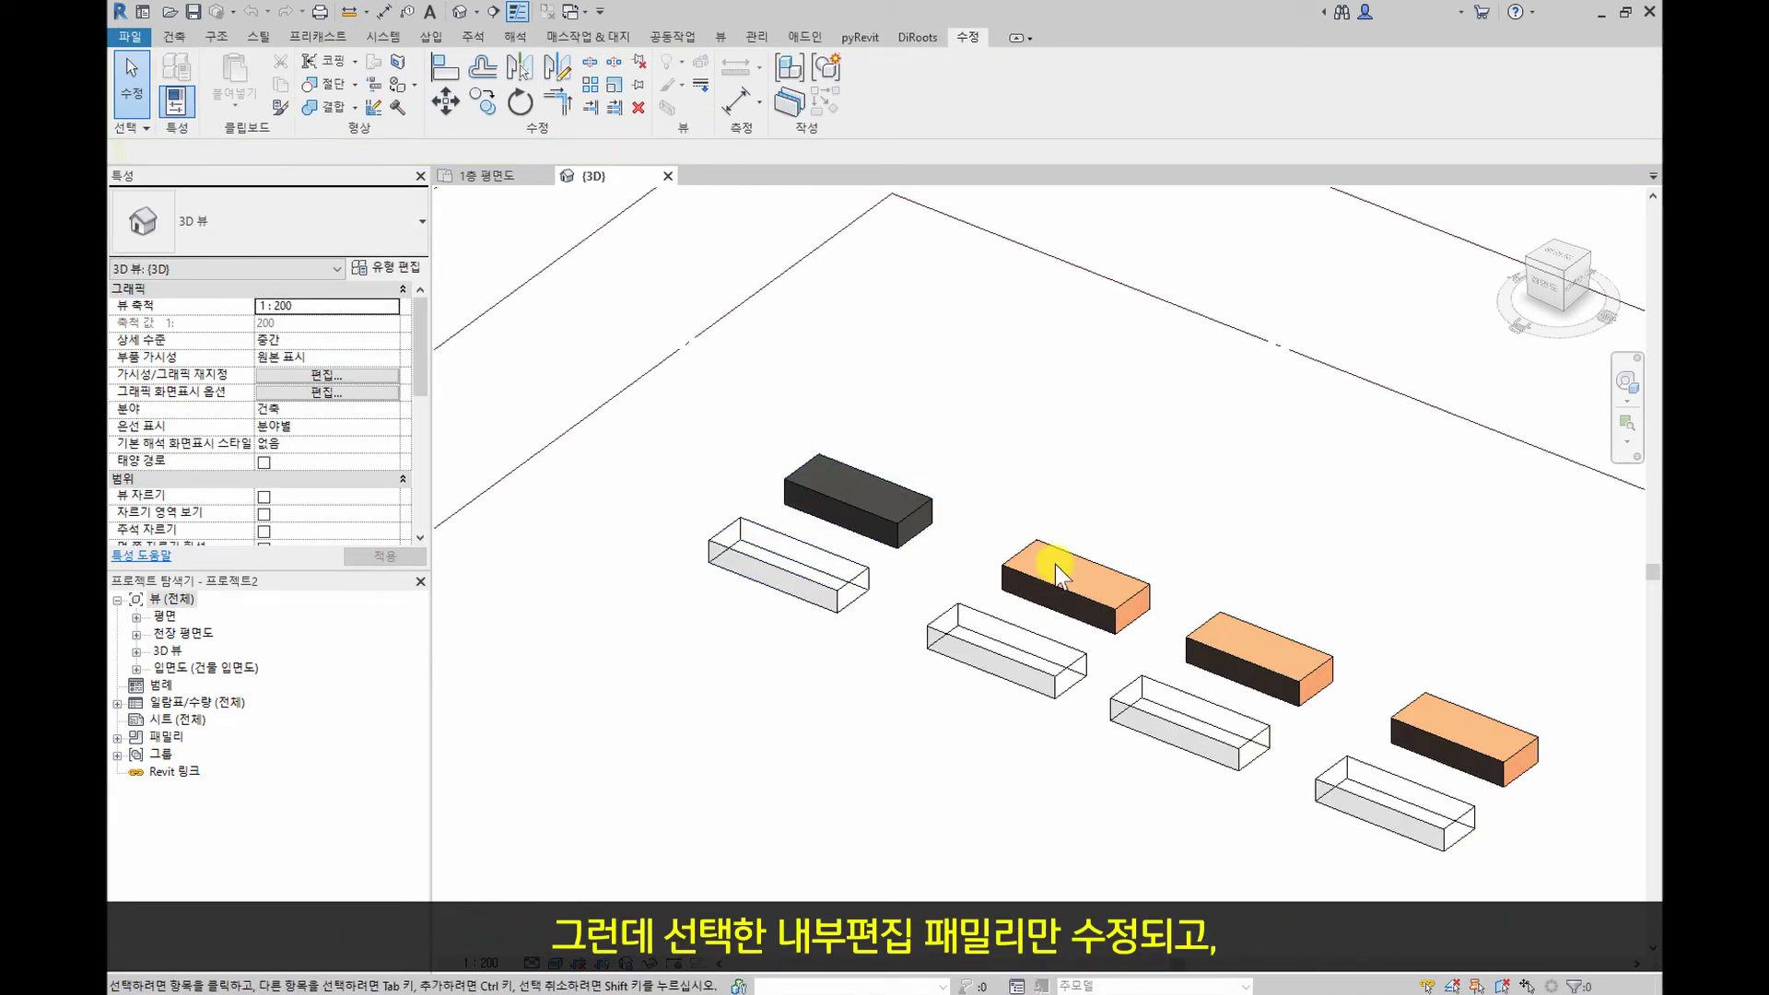
Select the three copied in-place boxes one by one to check their material against the edited original
{"action": "left_click", "coordinate": [1070, 589]}
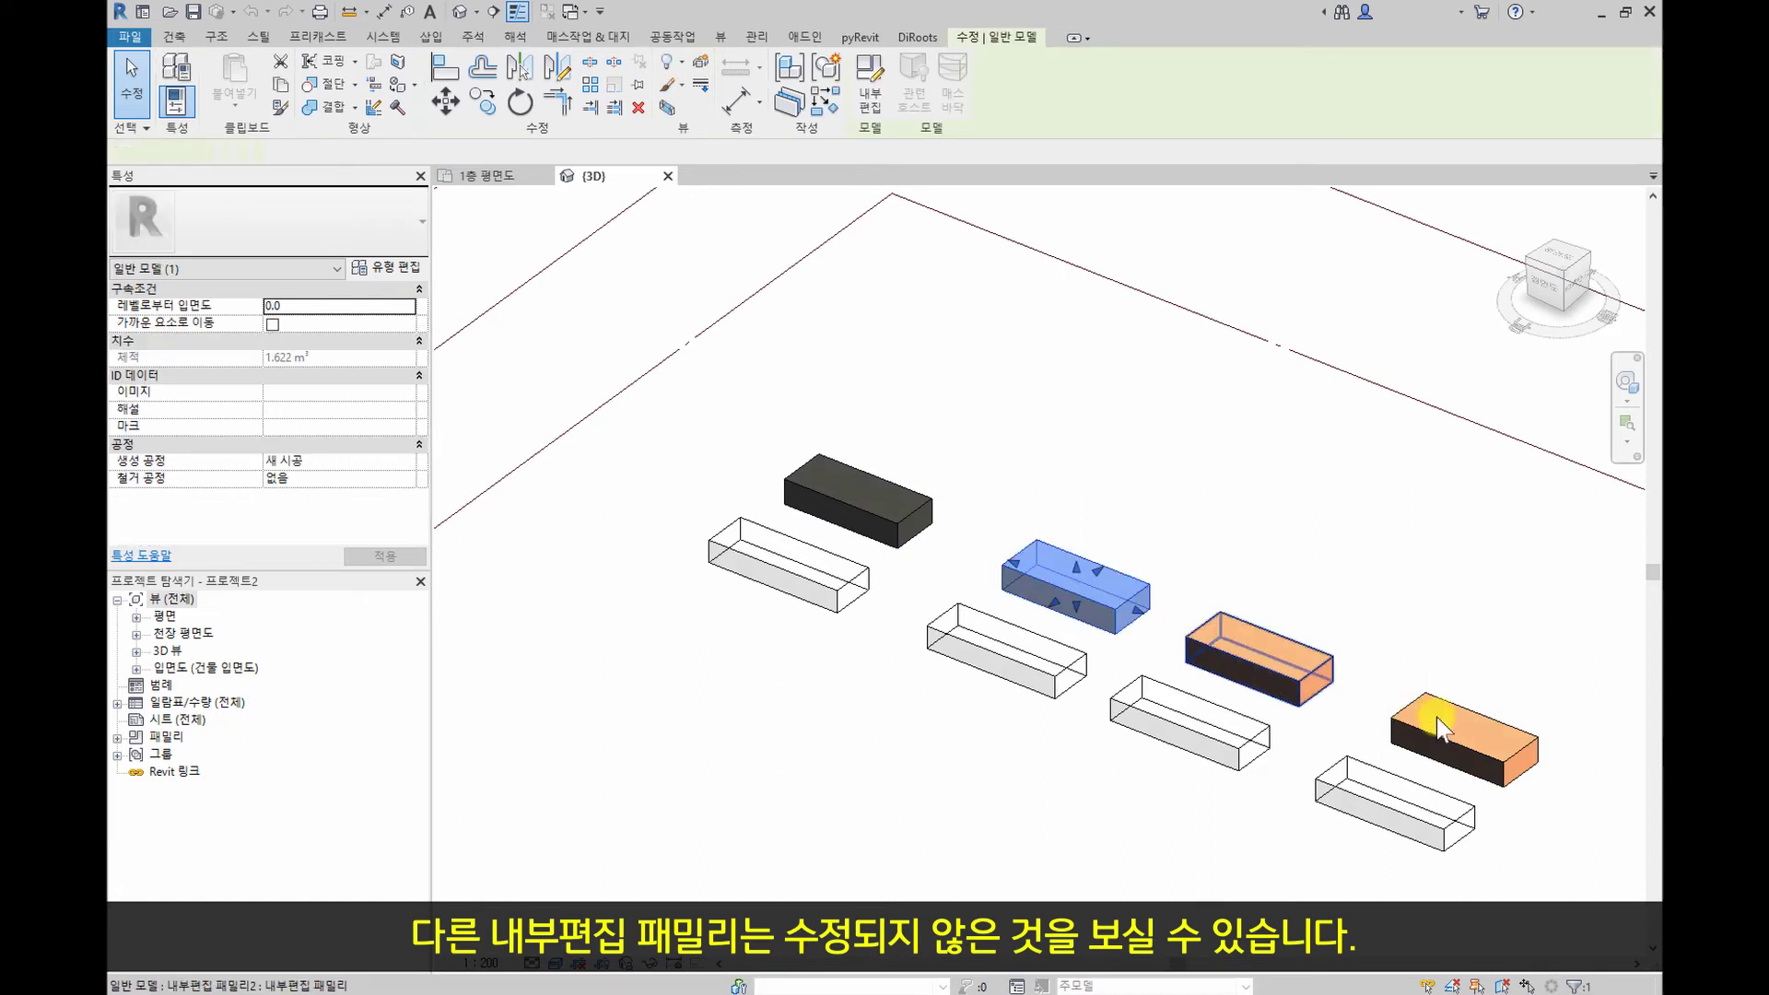
{"action": "left_click", "coordinate": [1258, 650]}
{"action": "left_click", "coordinate": [1462, 742]}
{"action": "left_click", "coordinate": [1314, 543]}
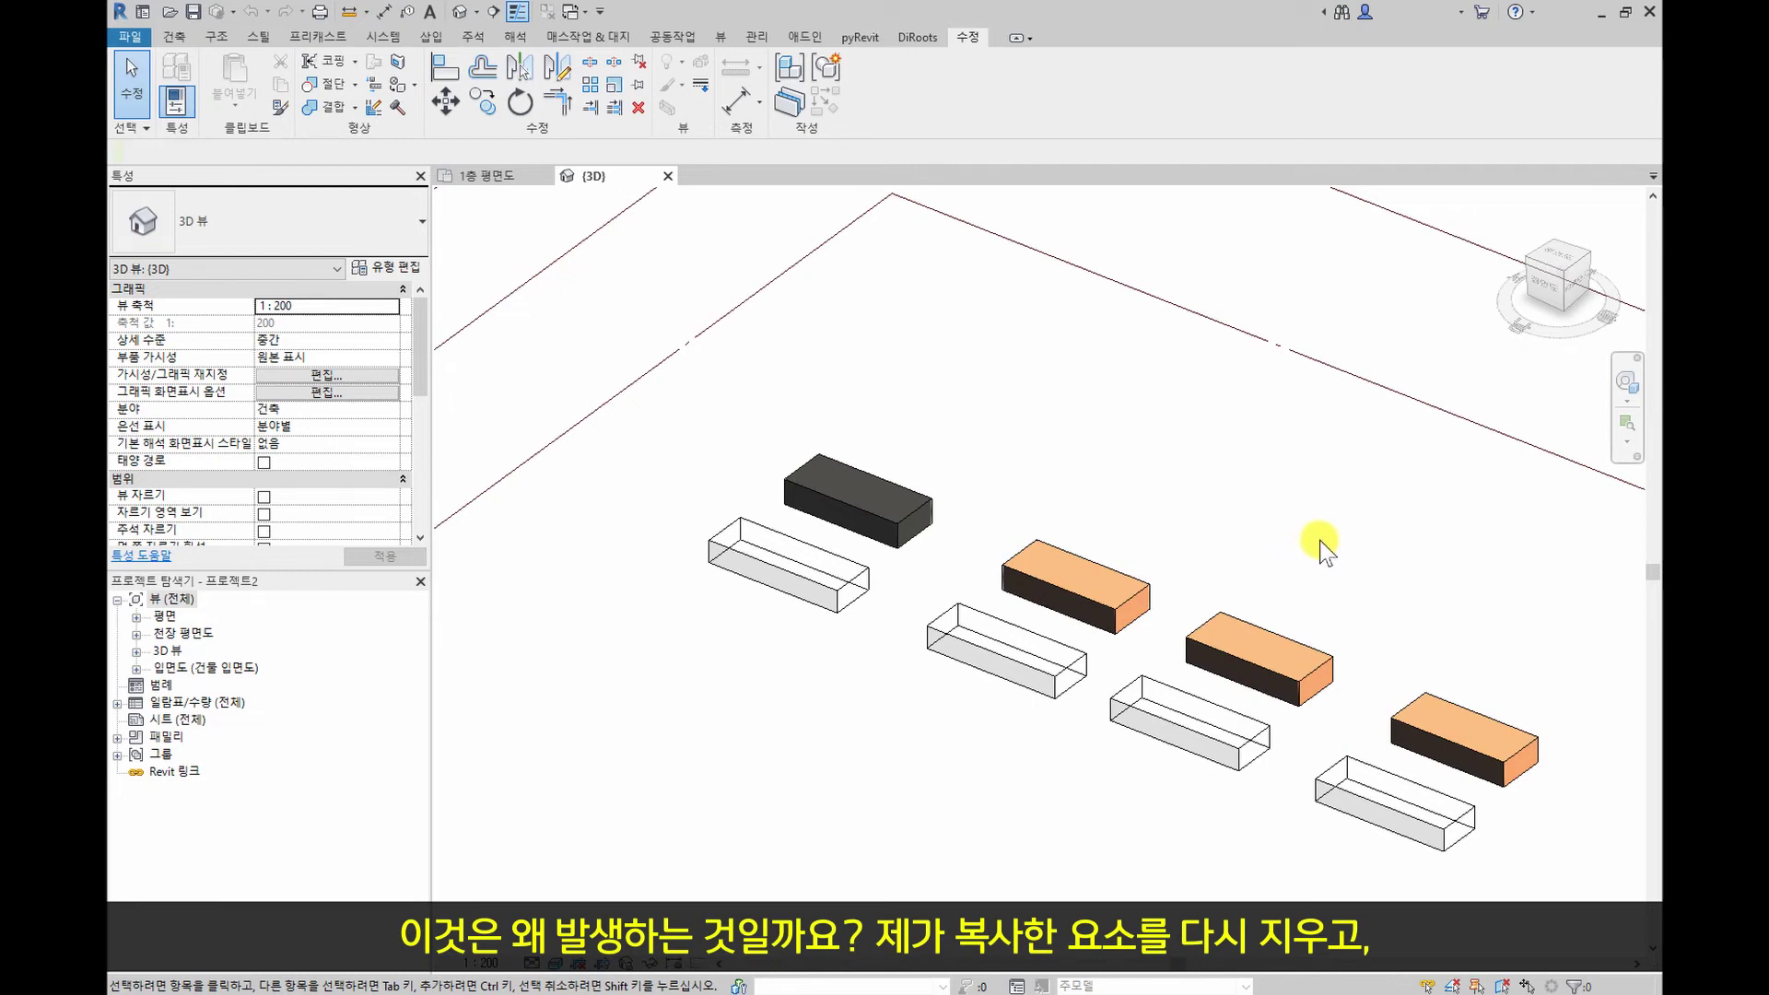
Delete all the copied boxes, keeping only the original in-place and loadable pair
{"action": "left_click_drag", "start_coordinate": [1499, 529], "coordinate": [1069, 805]}
{"action": "key", "text": "Delete"}
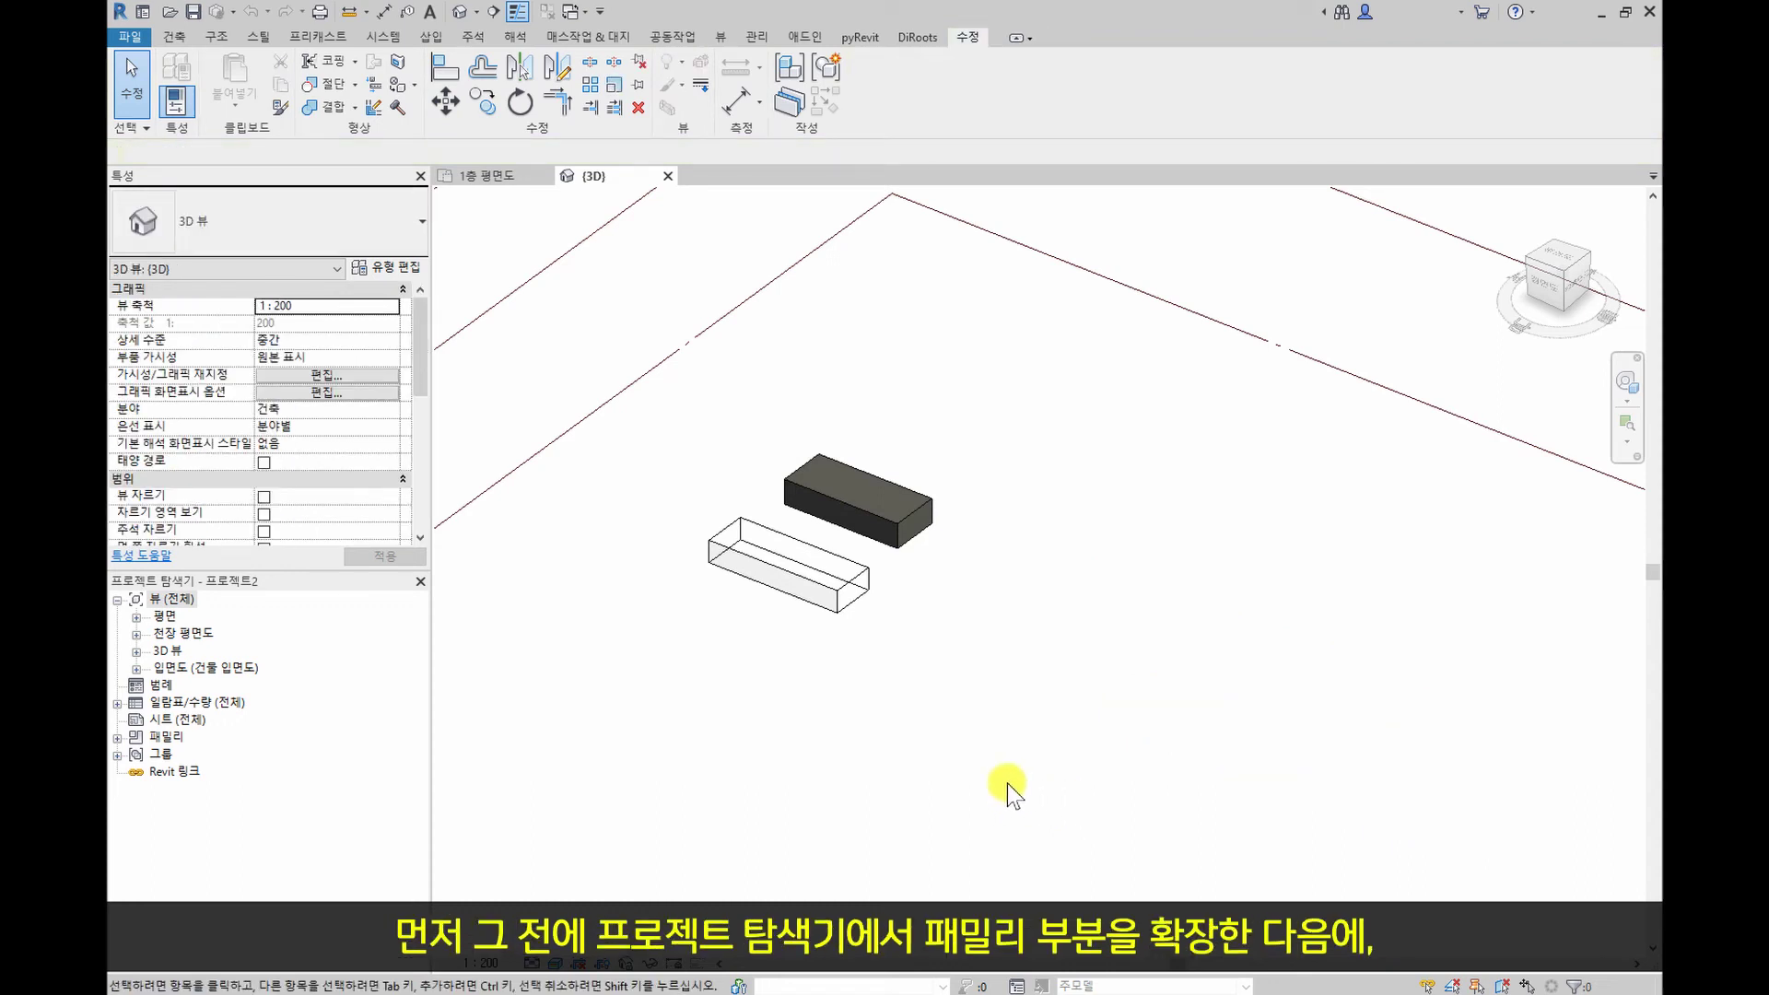
Expand the 일반 모델 category under the project's families to examine the families it lists
{"action": "left_click", "coordinate": [117, 737]}
{"action": "scroll", "coordinate": [175, 692], "scroll_direction": "down", "scroll_amount": 2}
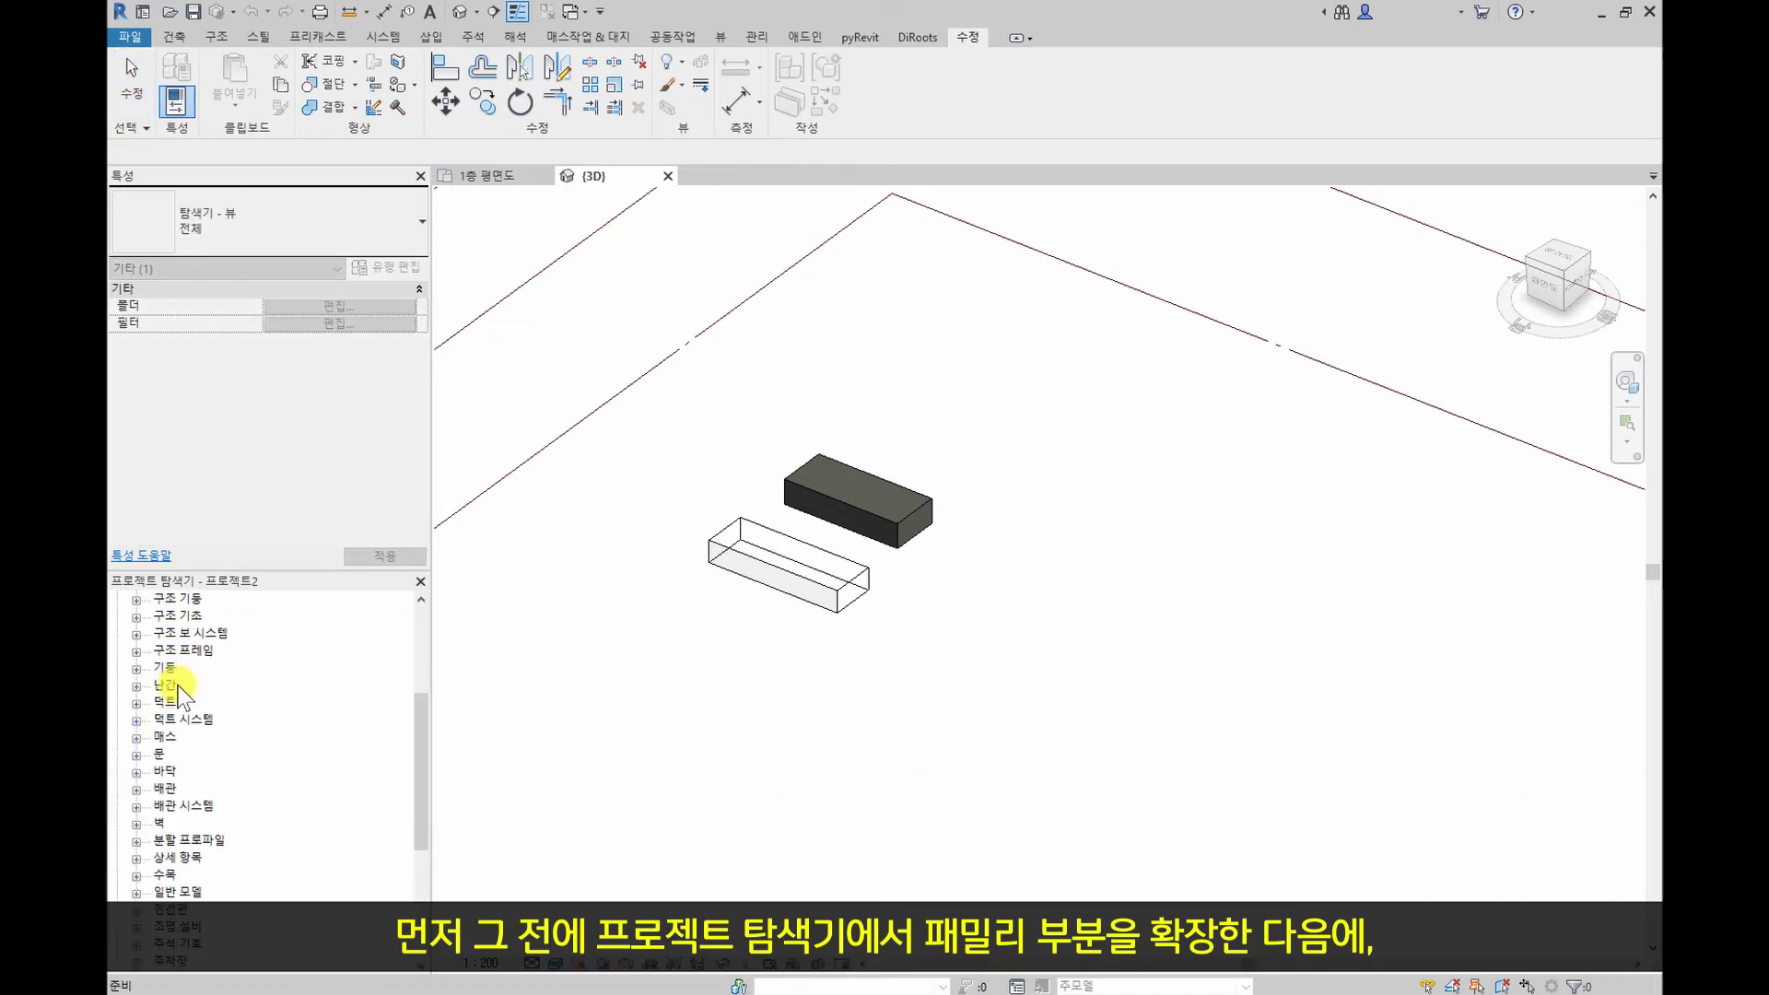
{"action": "scroll", "coordinate": [180, 691], "scroll_direction": "down", "scroll_amount": 2}
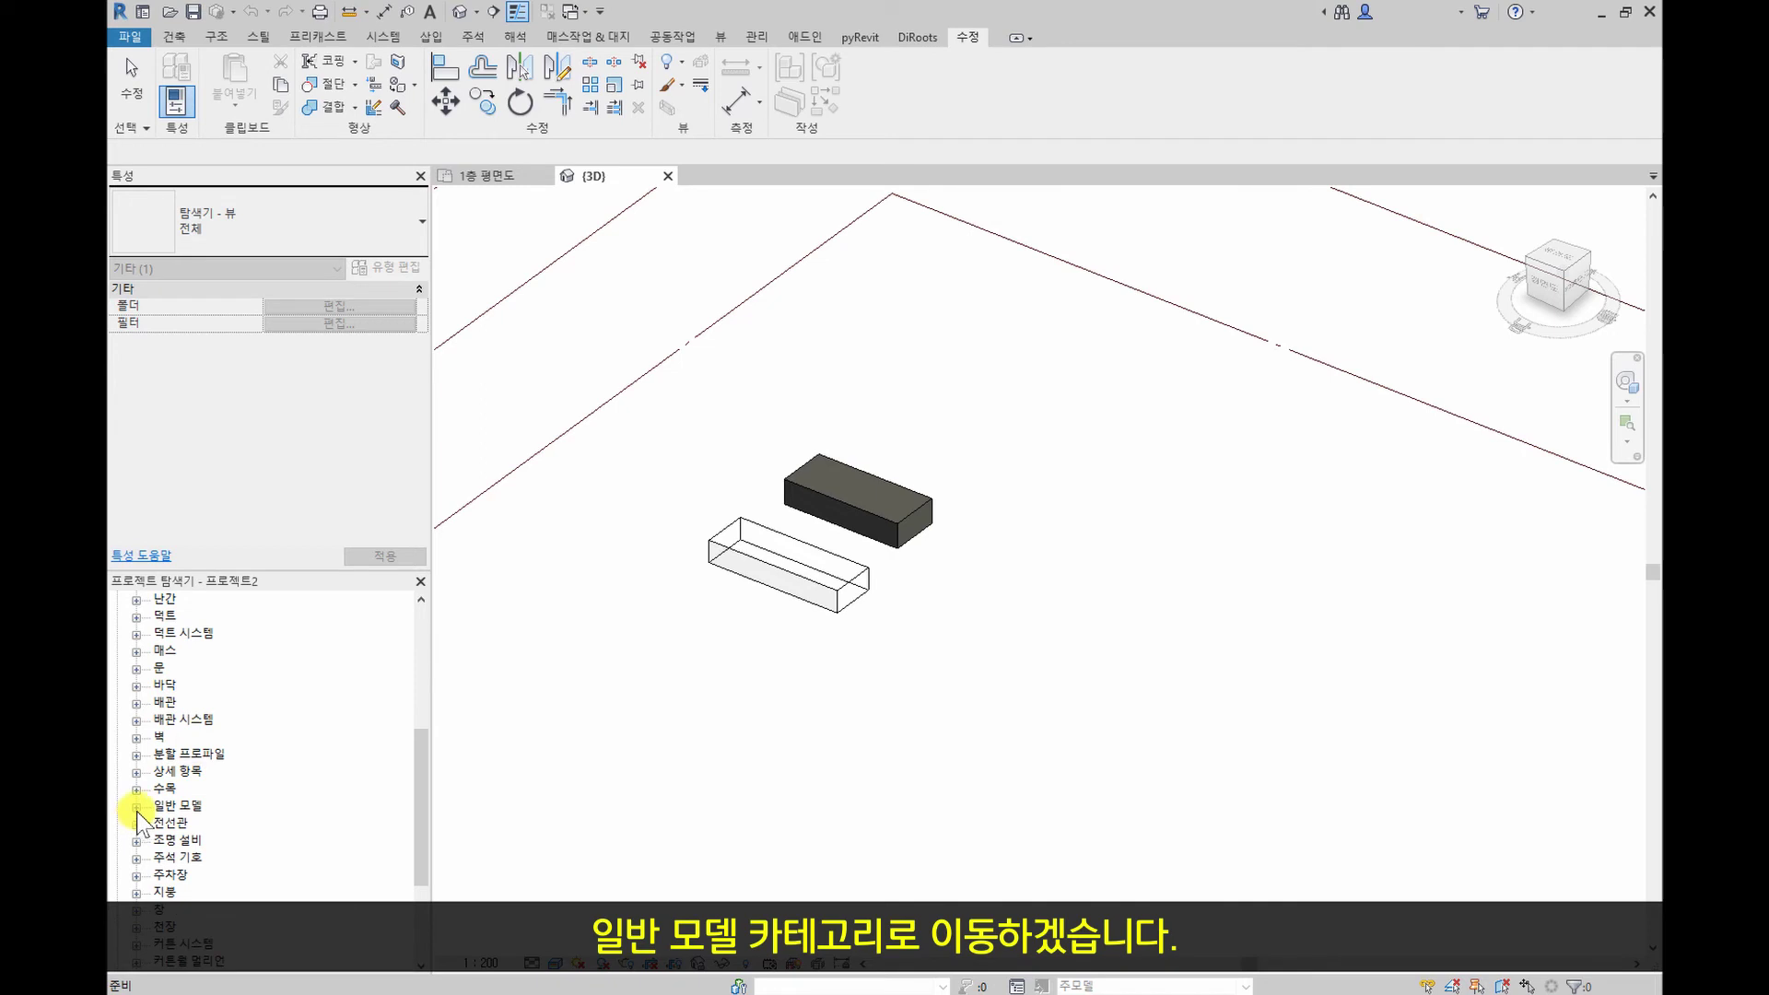
{"action": "left_click", "coordinate": [136, 808]}
{"action": "scroll", "coordinate": [257, 751], "scroll_direction": "down", "scroll_amount": 1}
{"action": "scroll", "coordinate": [258, 744], "scroll_direction": "down", "scroll_amount": 1}
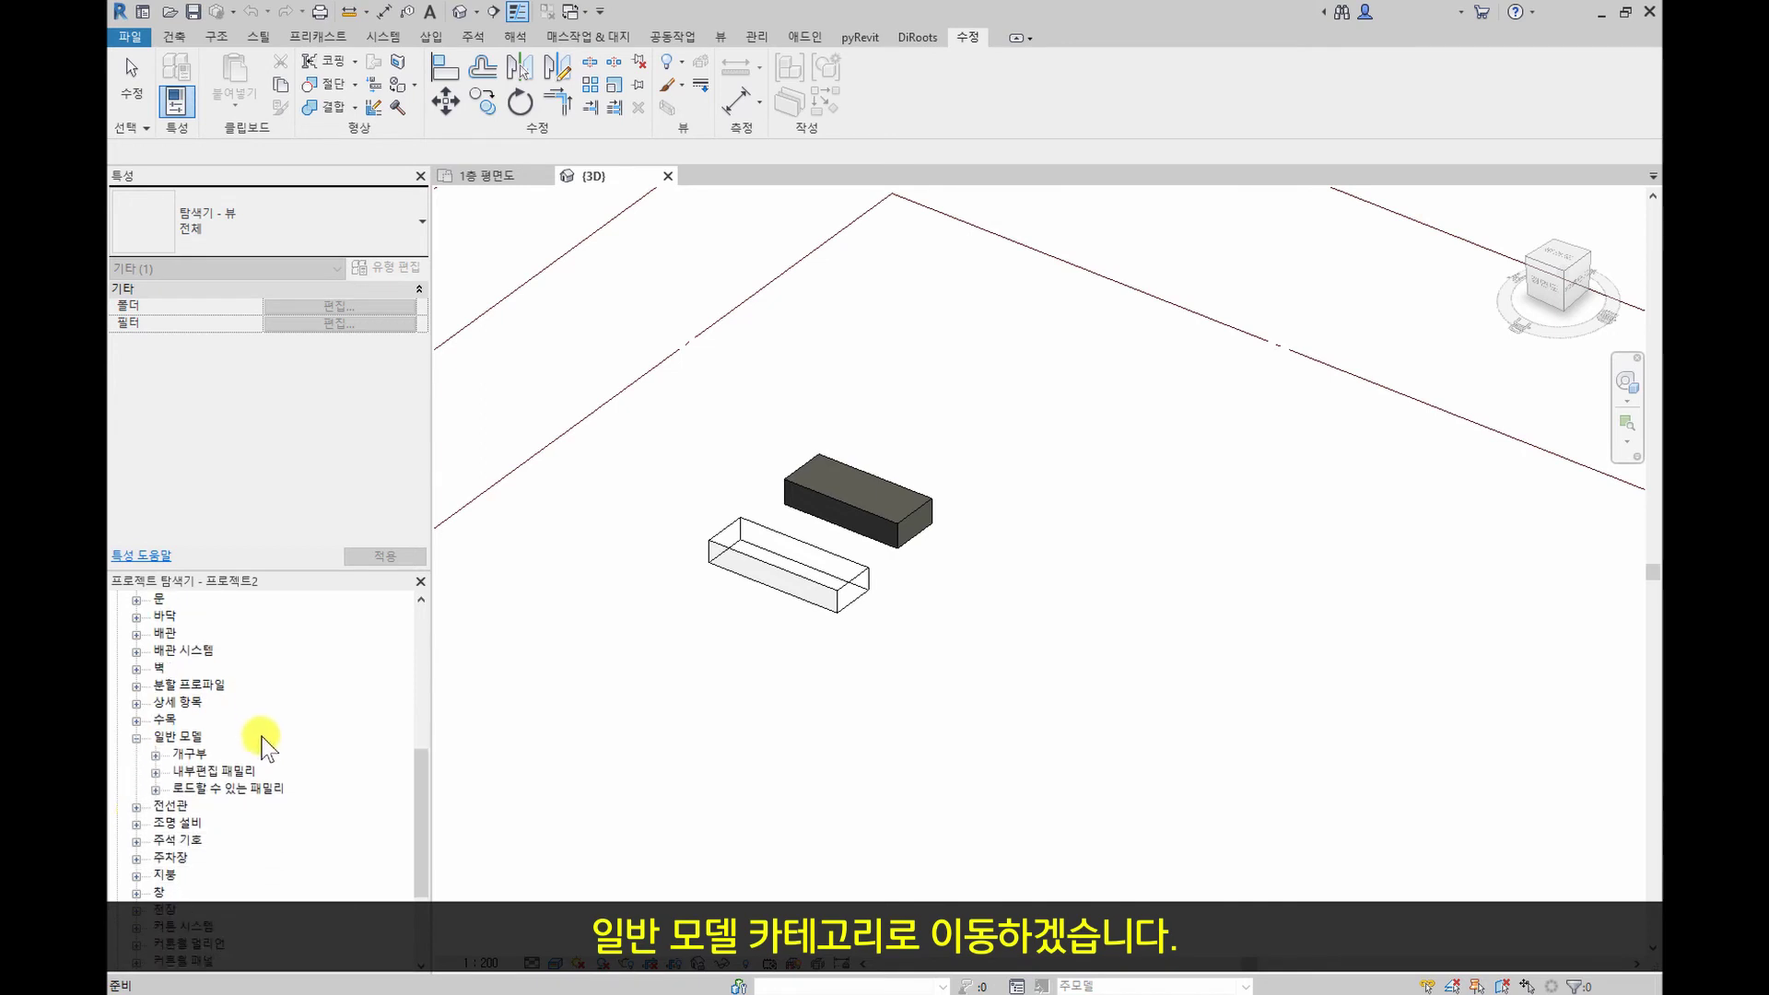
{"action": "scroll", "coordinate": [283, 735], "scroll_direction": "down", "scroll_amount": 2}
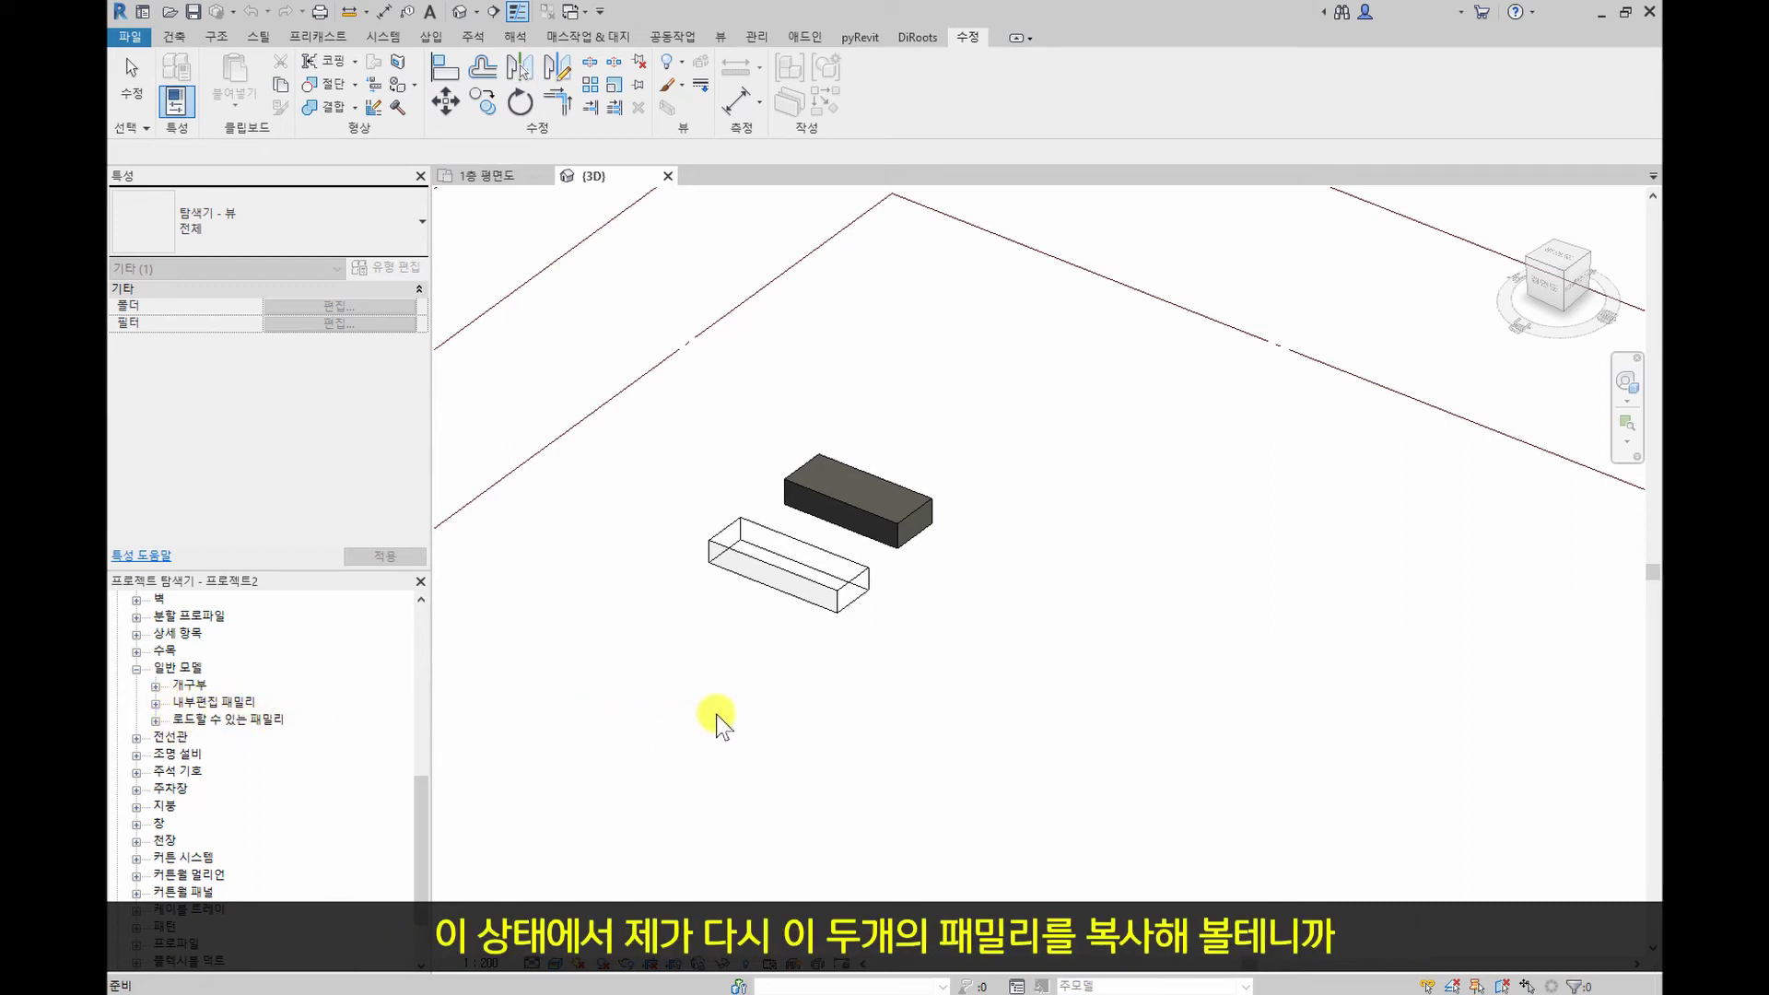
Copy both original boxes four times in a row along their length with the 다중 option, the first two spaced about 4600 and 4700 mm
{"action": "left_click", "coordinate": [749, 706]}
{"action": "left_click_drag", "start_coordinate": [1052, 434], "coordinate": [761, 639]}
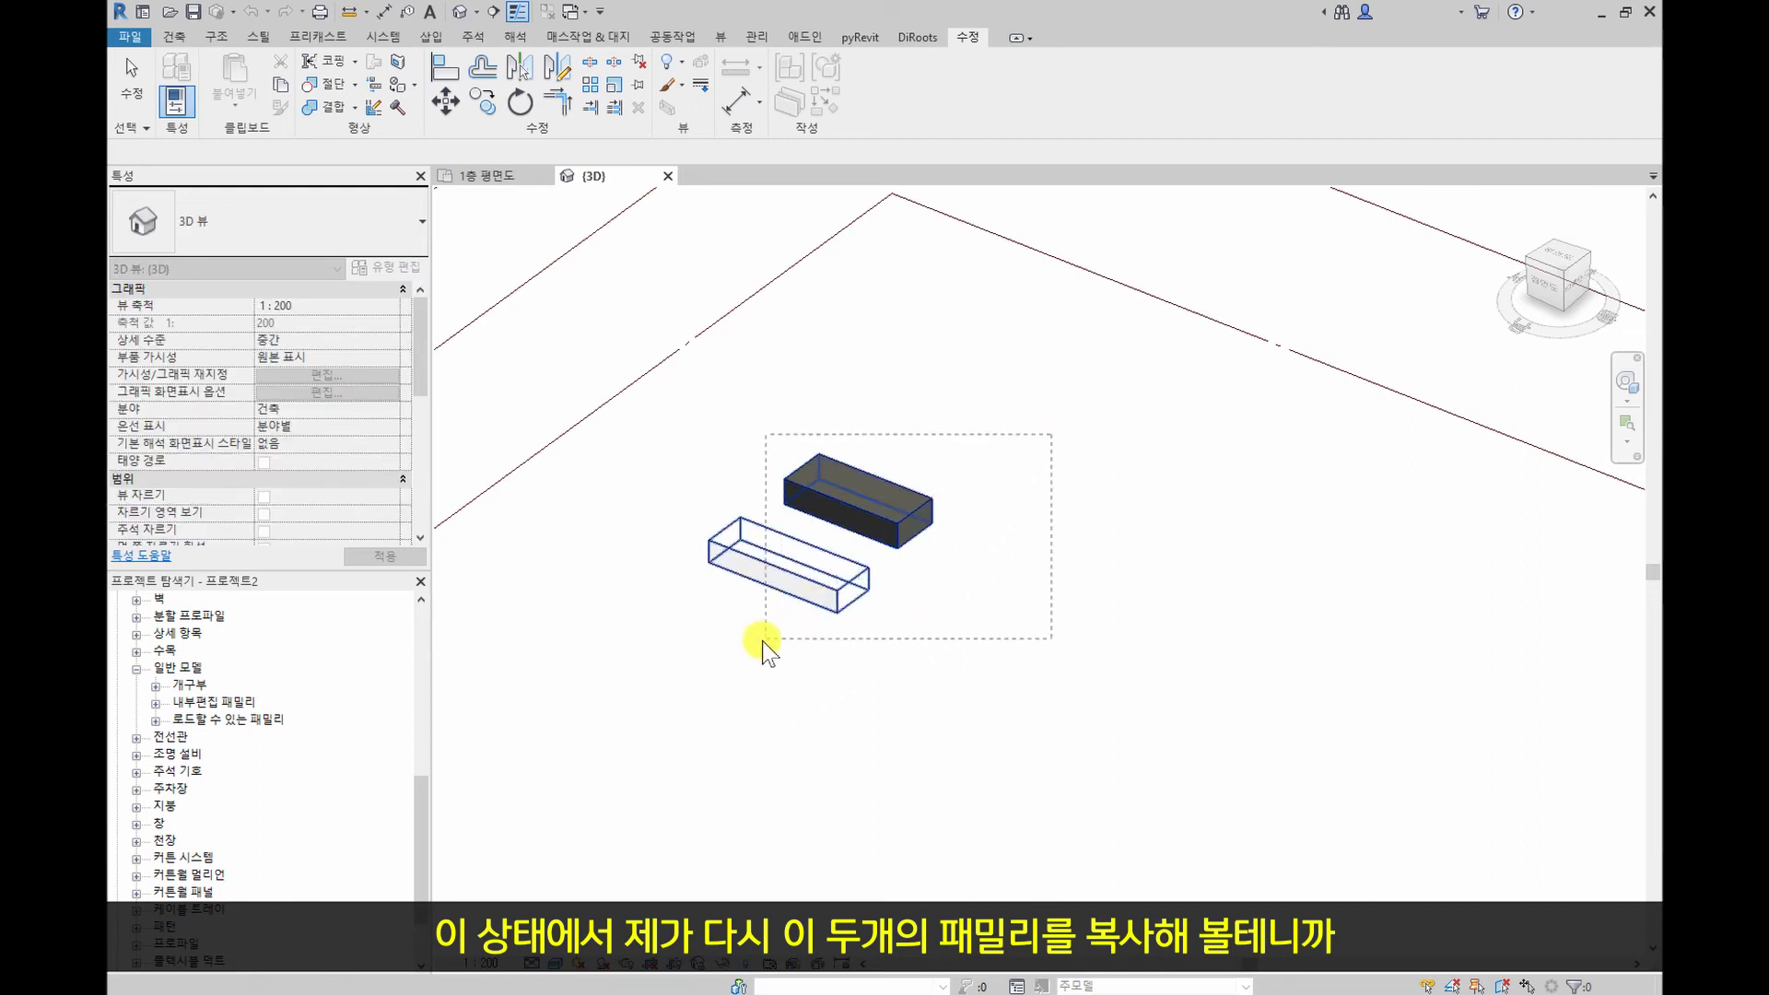
{"action": "left_click", "coordinate": [483, 102]}
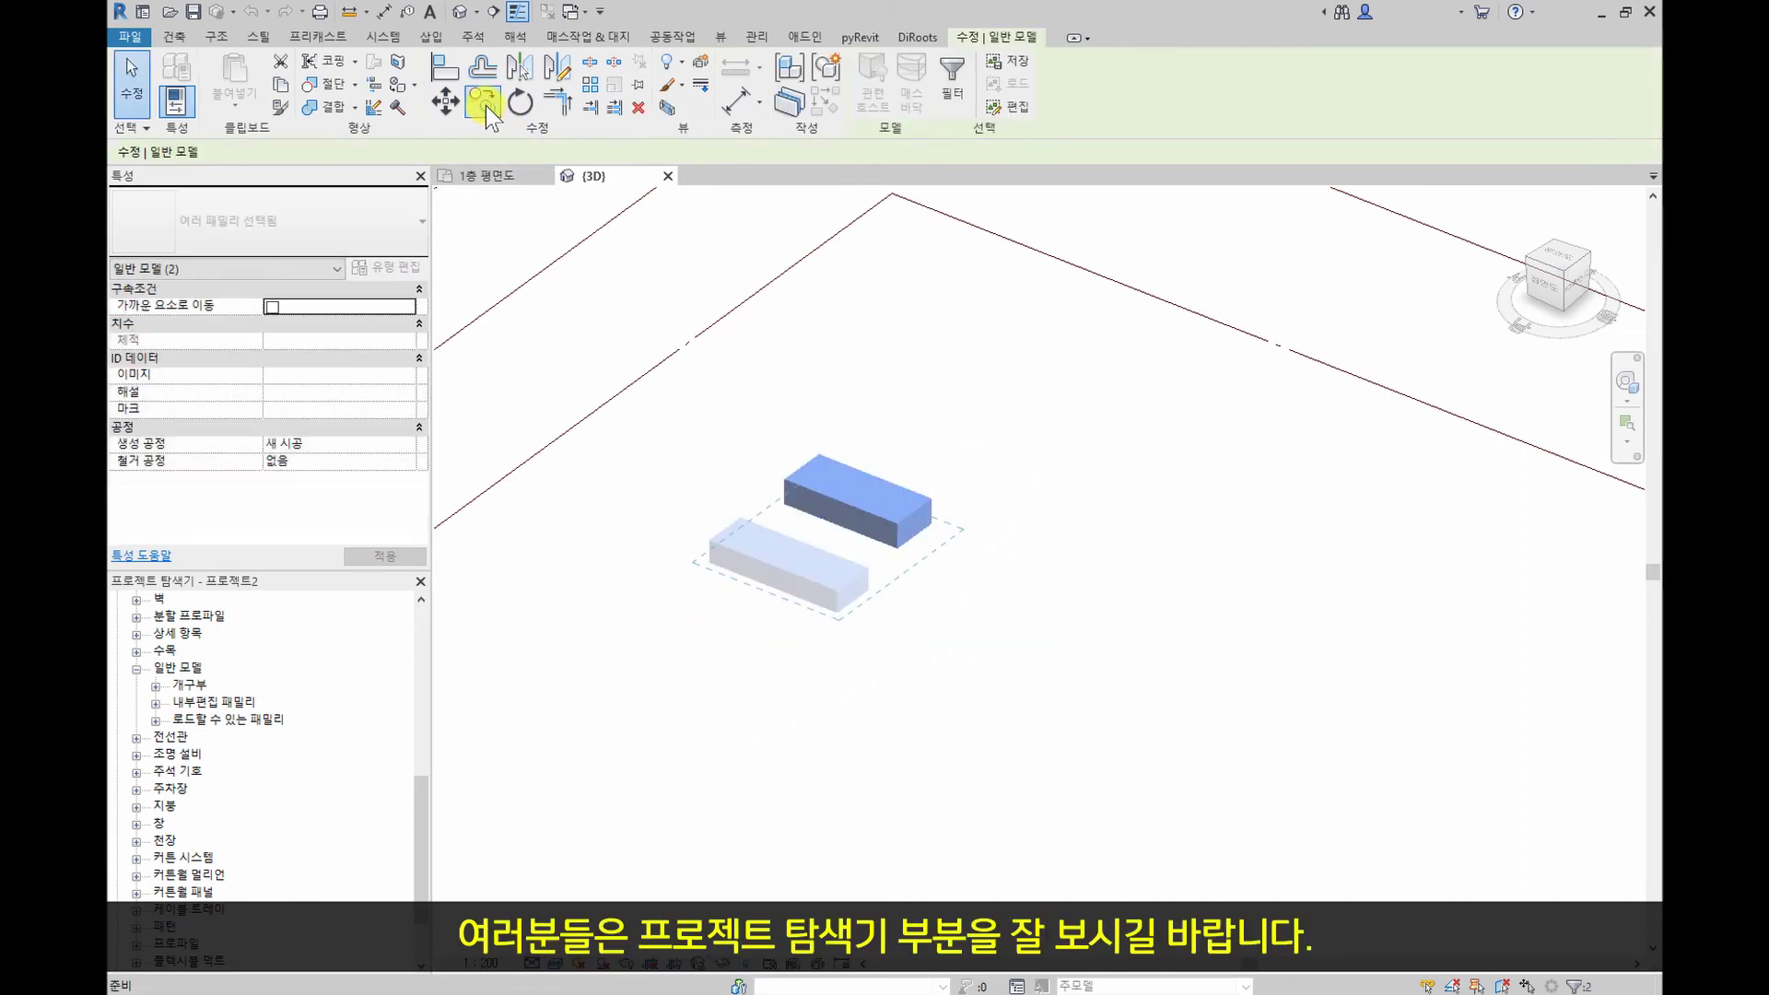
{"action": "left_click", "coordinate": [357, 151]}
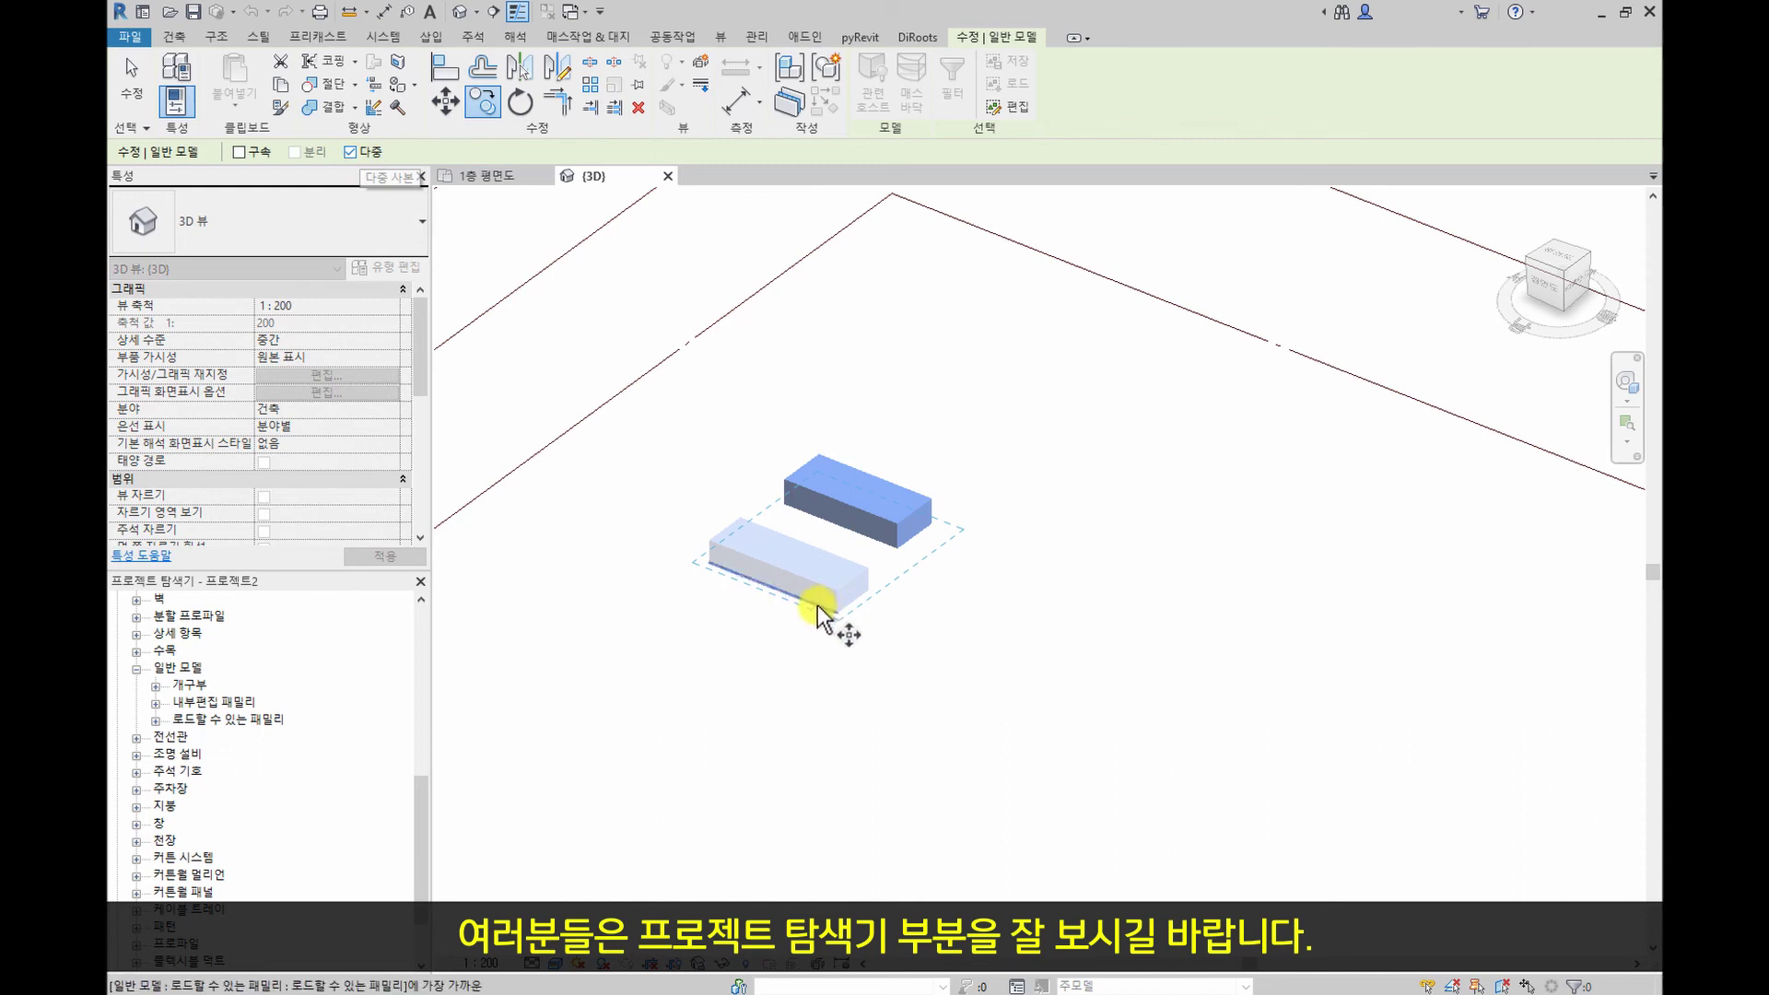
{"action": "left_click", "coordinate": [843, 616]}
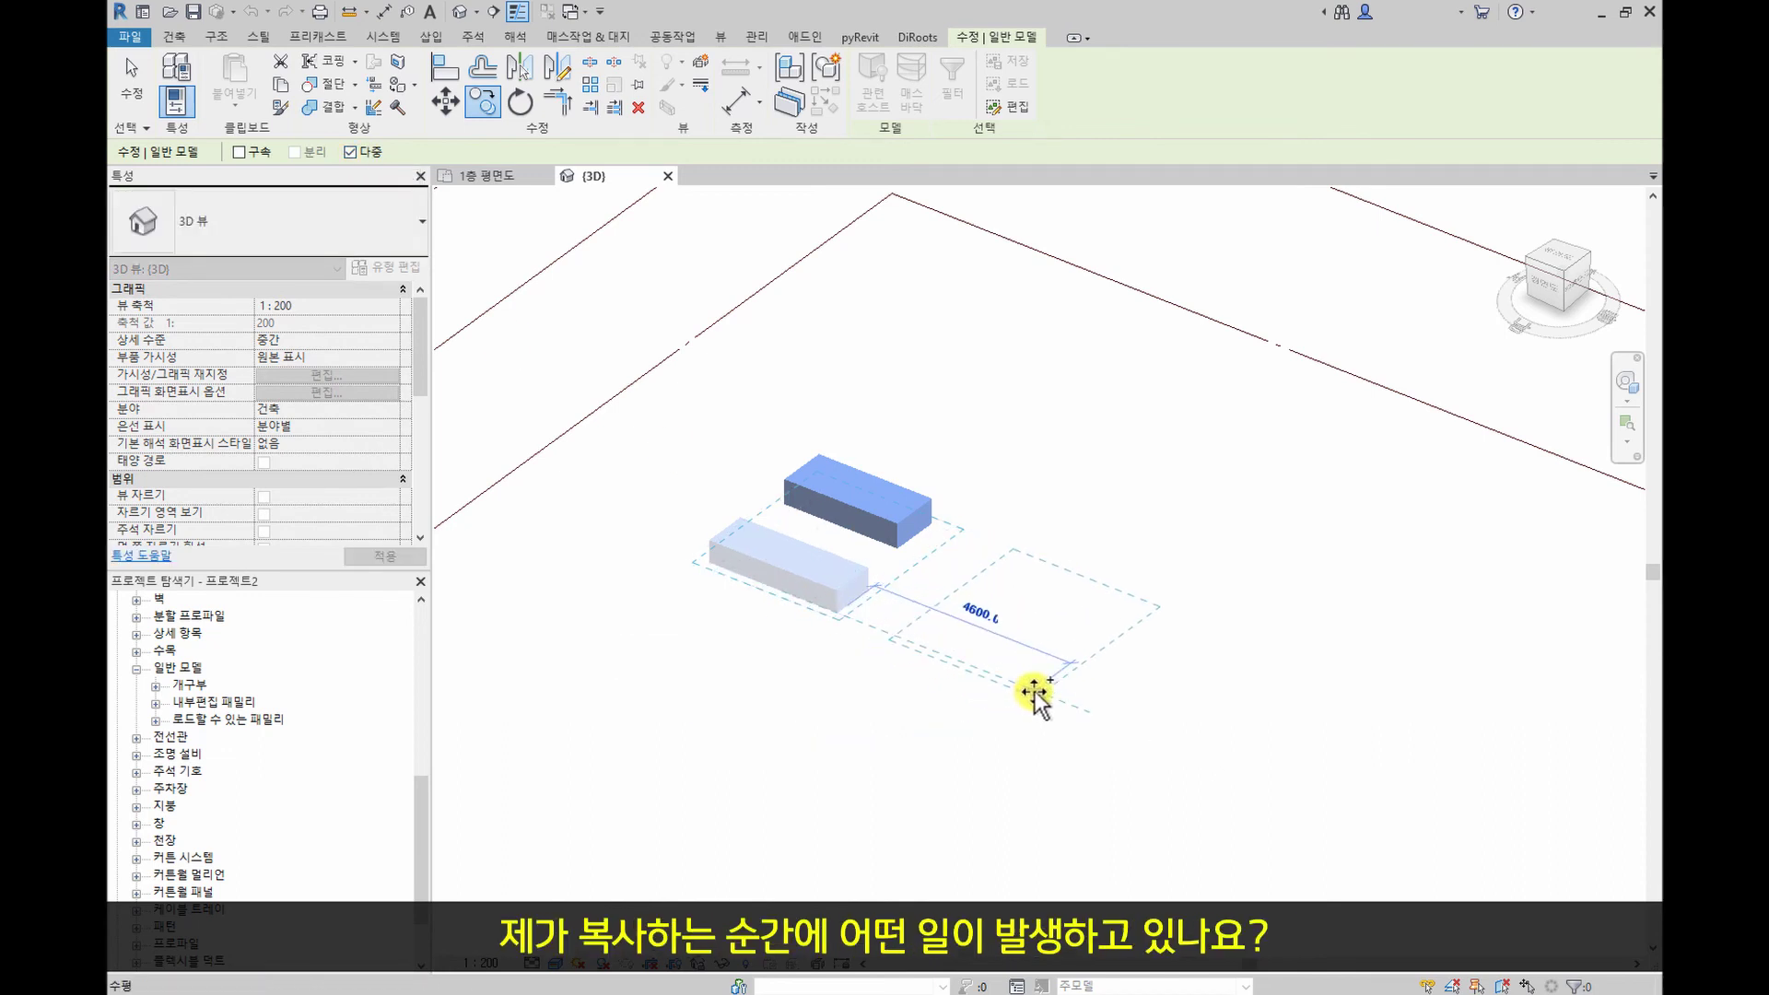
{"action": "left_click", "coordinate": [1118, 734]}
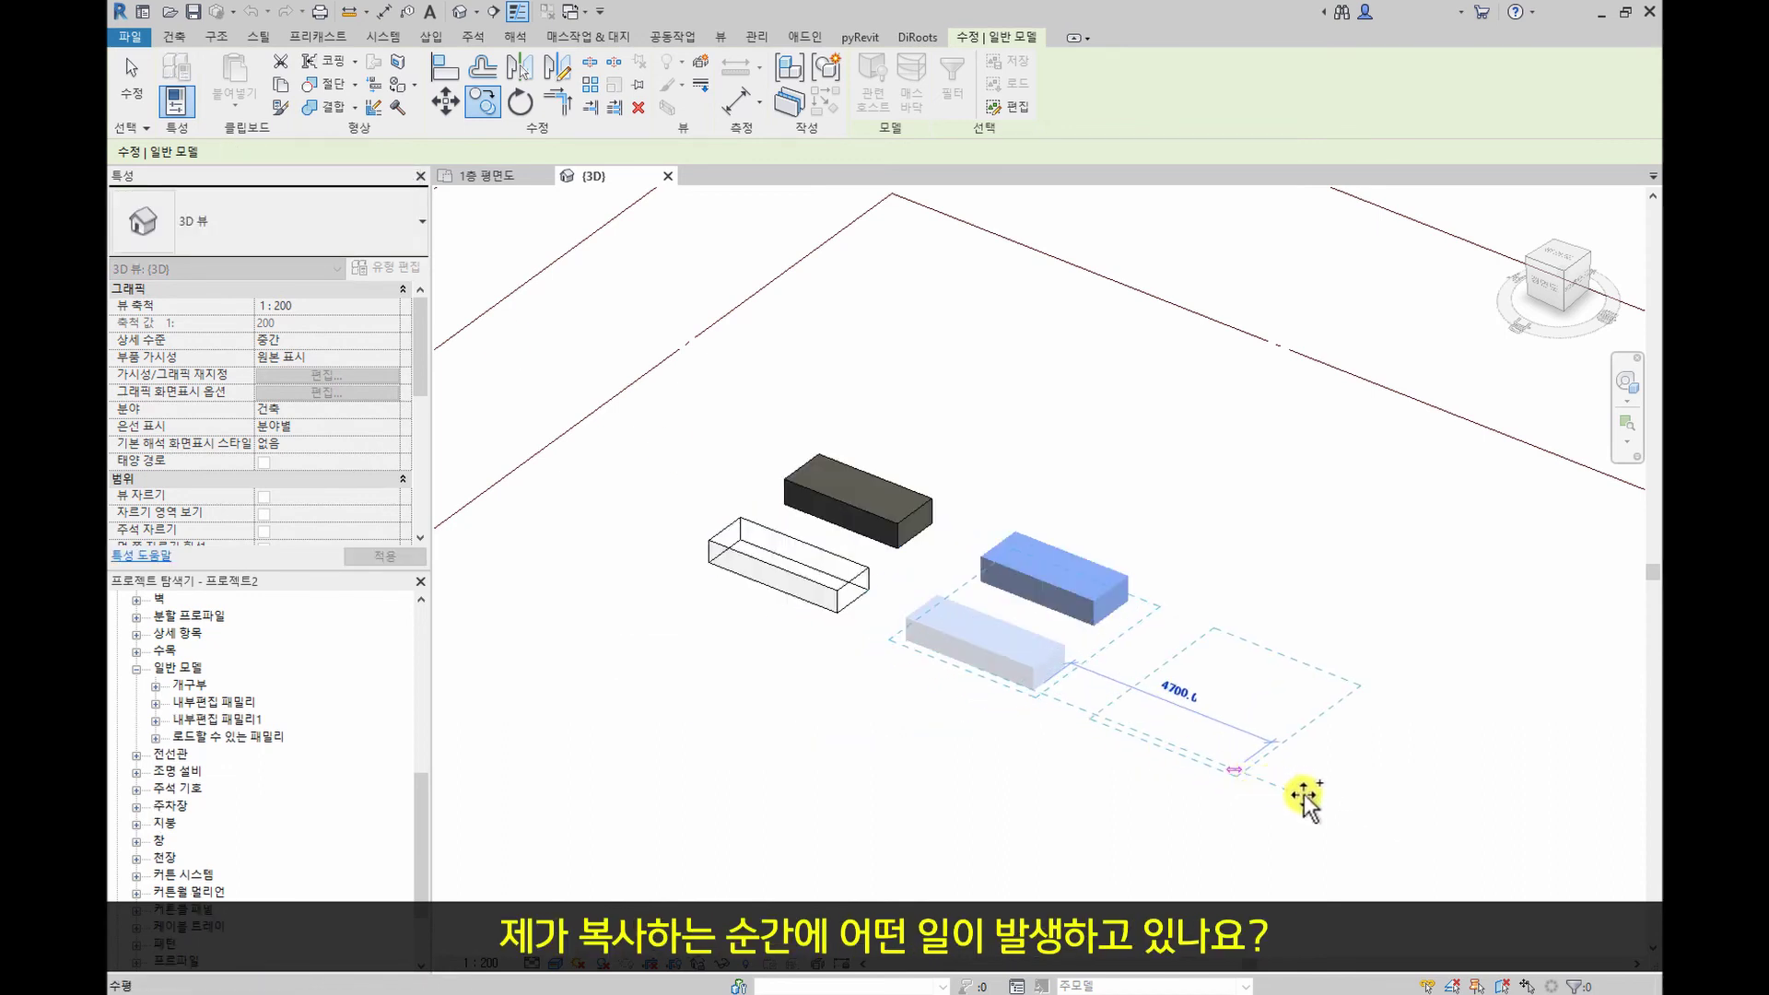
{"action": "left_click", "coordinate": [1327, 798]}
{"action": "left_click", "coordinate": [1464, 851]}
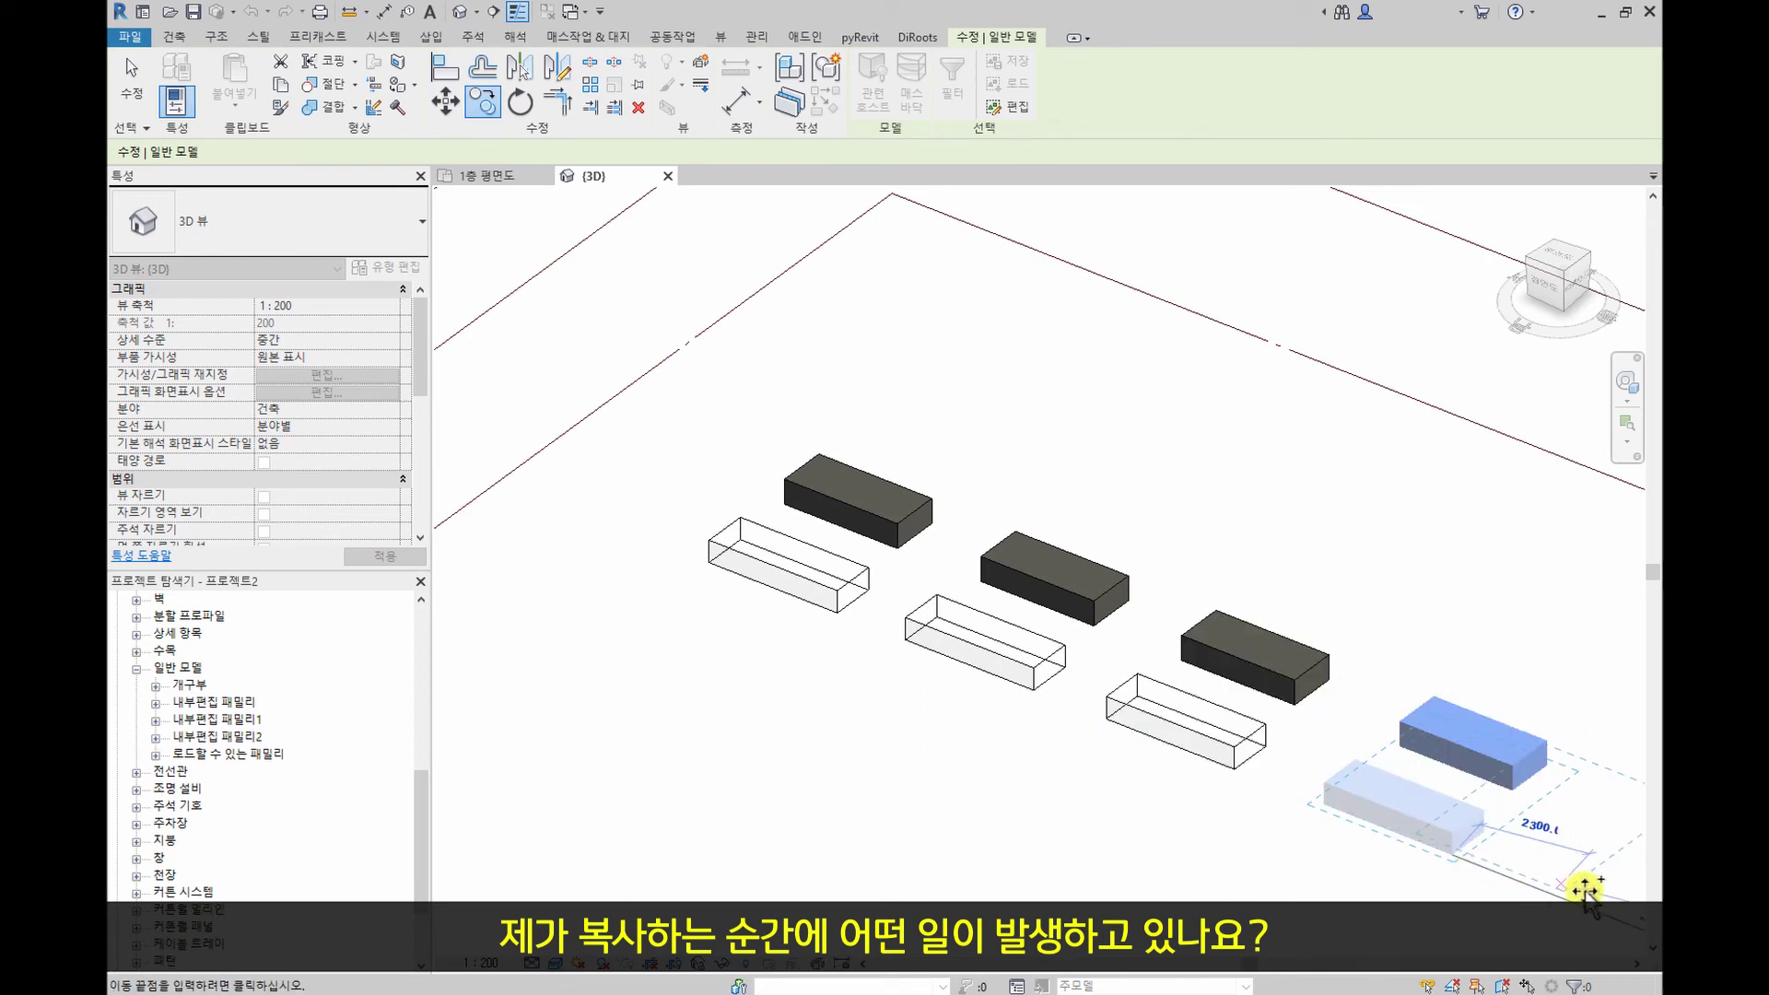
{"action": "left_click", "coordinate": [1603, 927]}
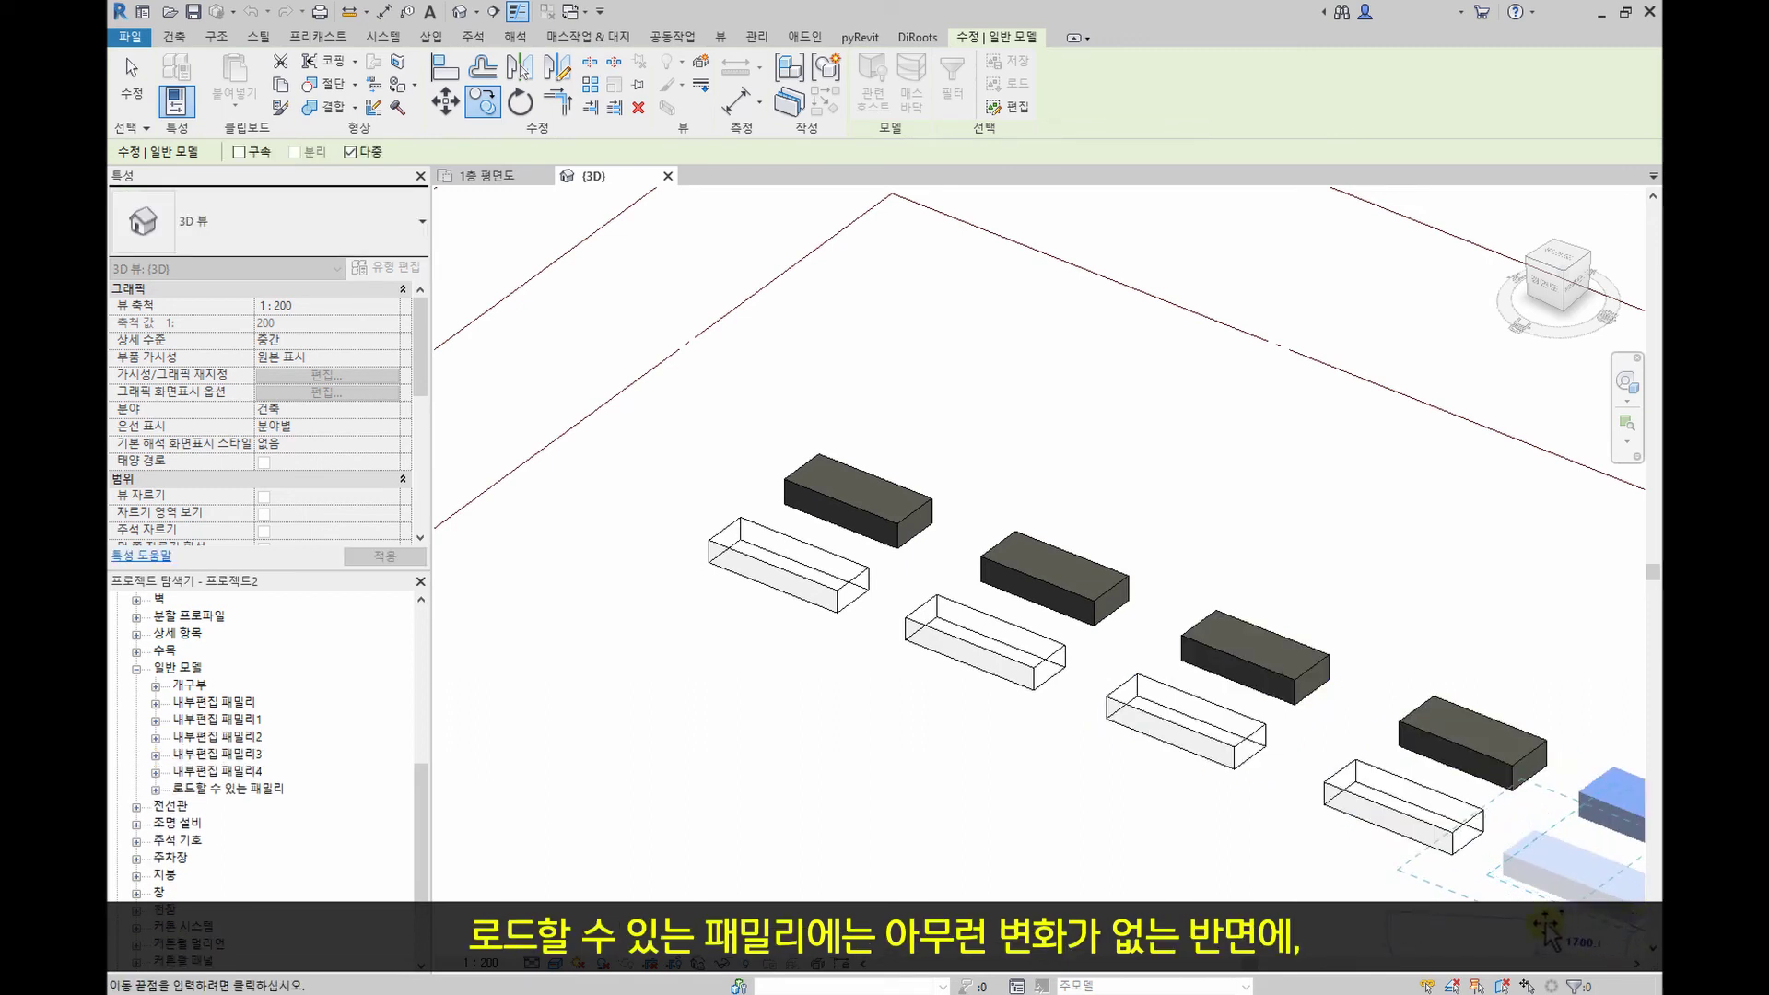
{"action": "key", "text": "Escape"}
{"action": "key", "text": "Escape"}
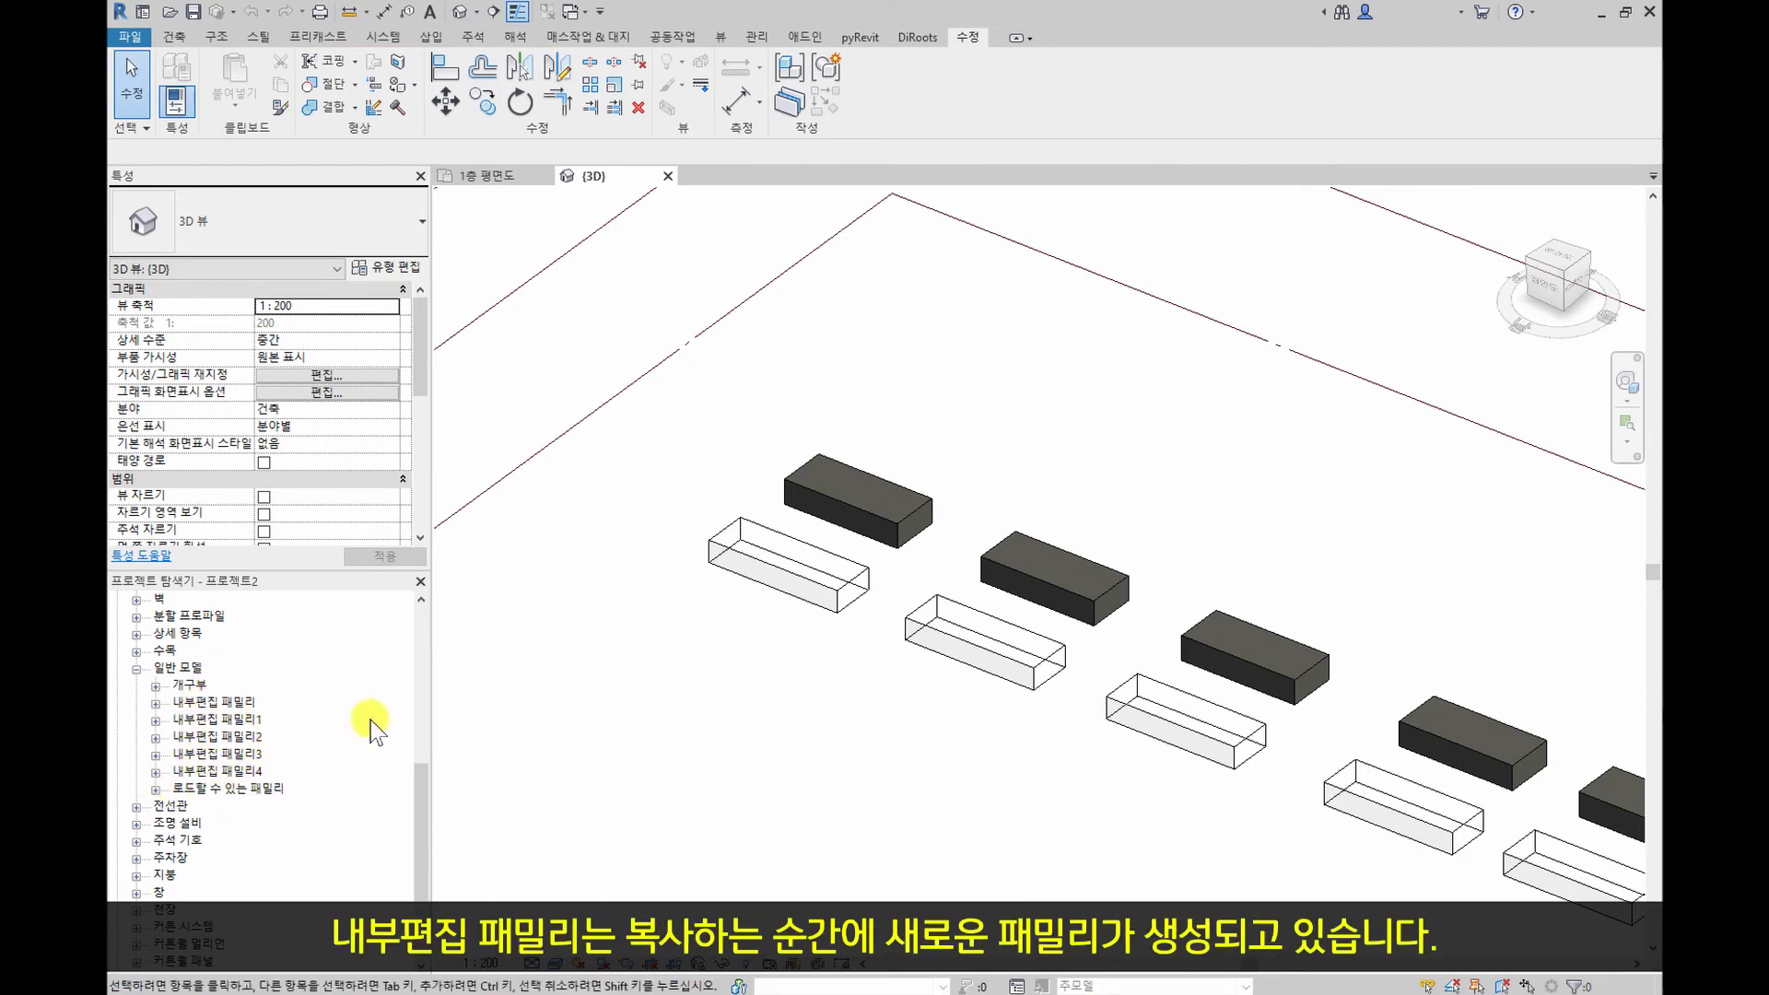
Select the first three in-place boxes in turn and compare them with the family entries under 일반 모델
{"action": "middle_click_drag", "start_coordinate": [1015, 771], "coordinate": [896, 719]}
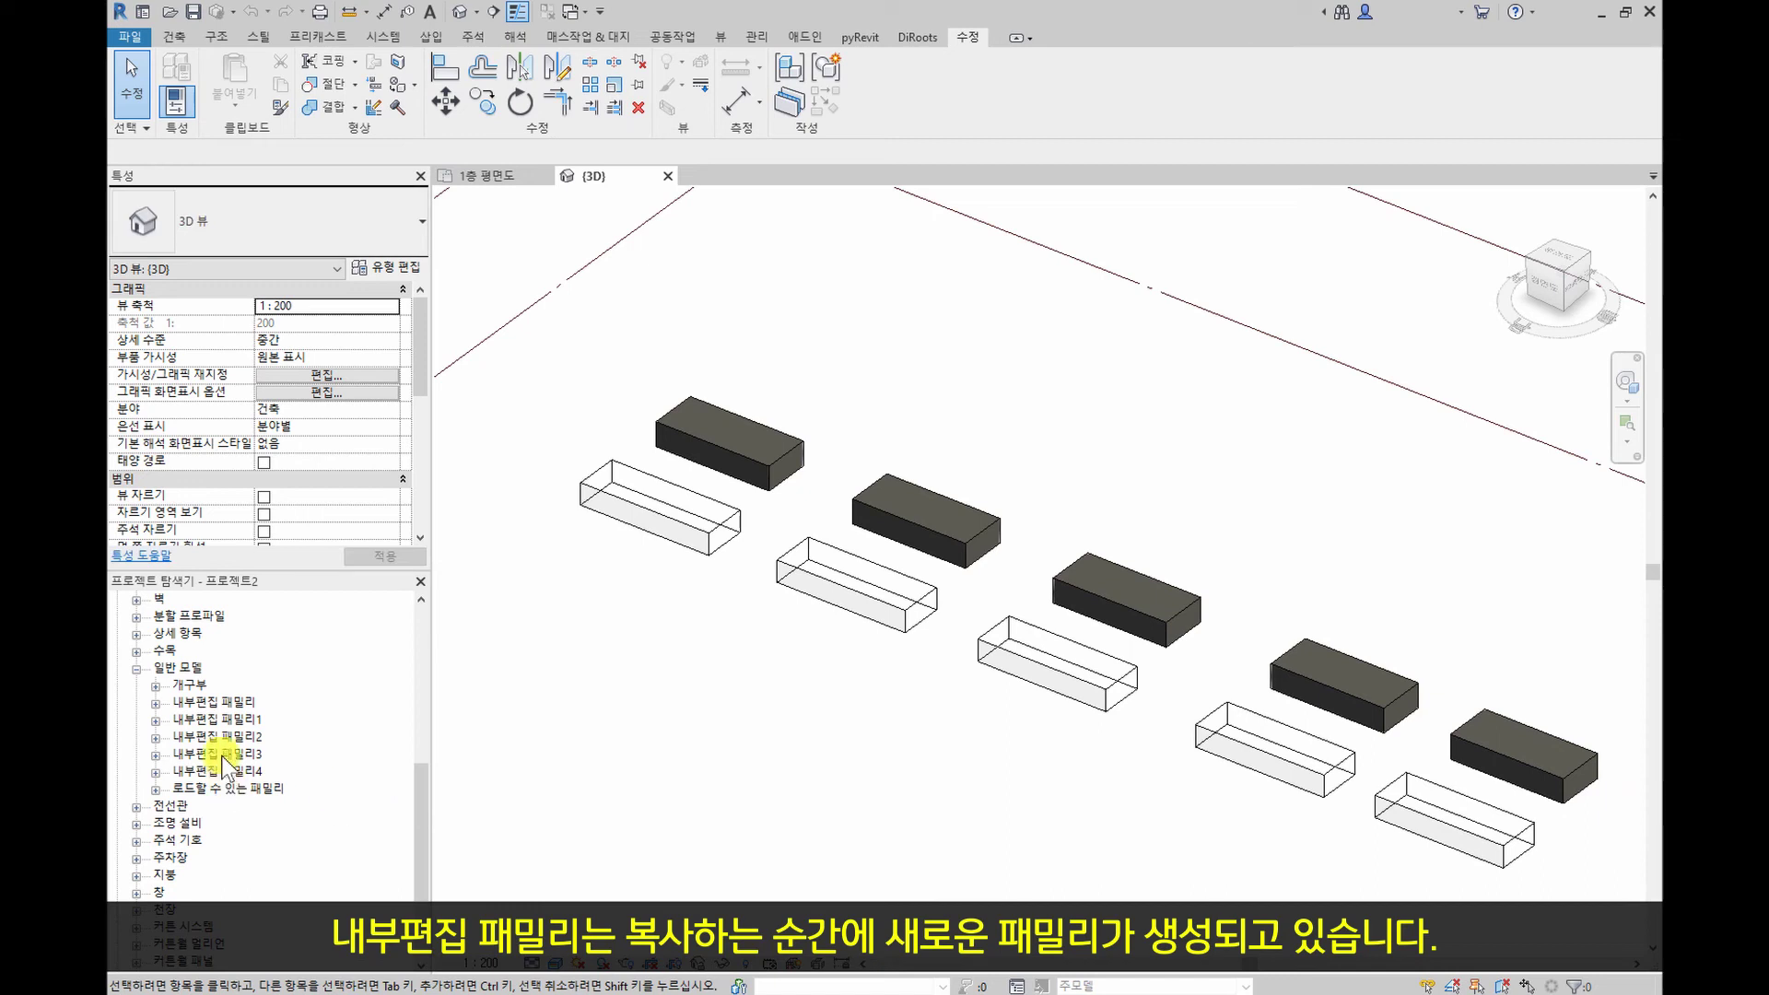
{"action": "left_click", "coordinate": [689, 456]}
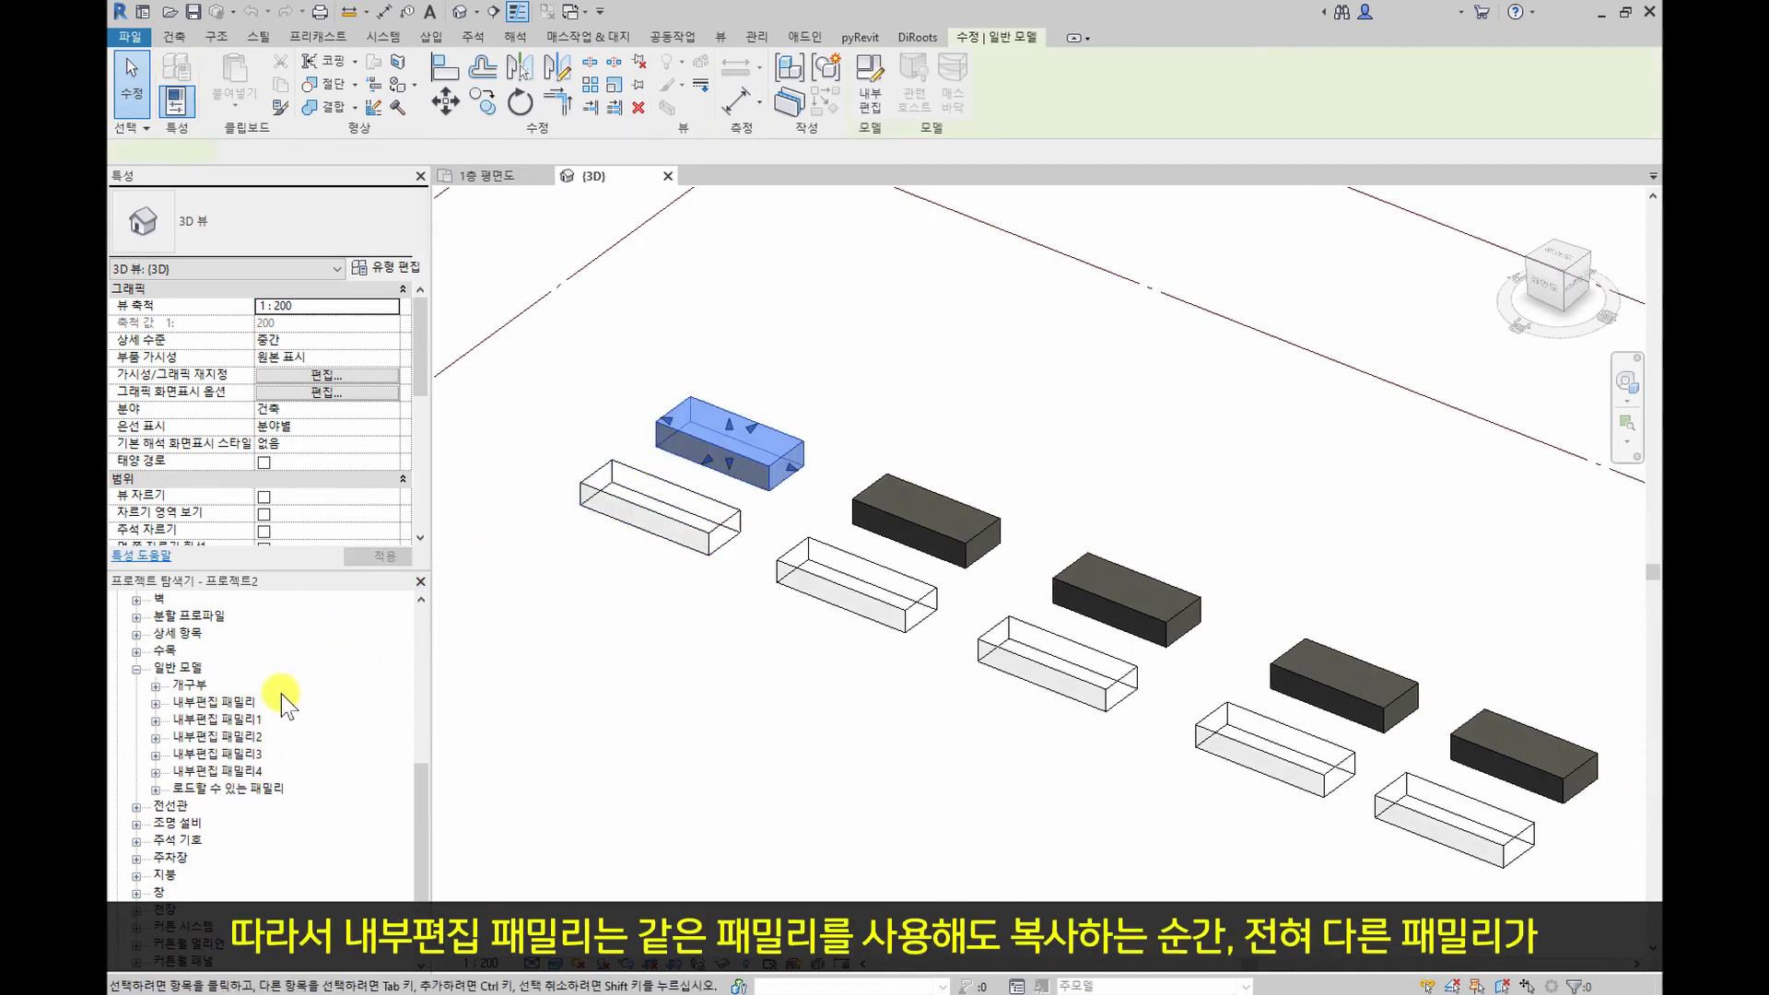
{"action": "left_click", "coordinate": [880, 511]}
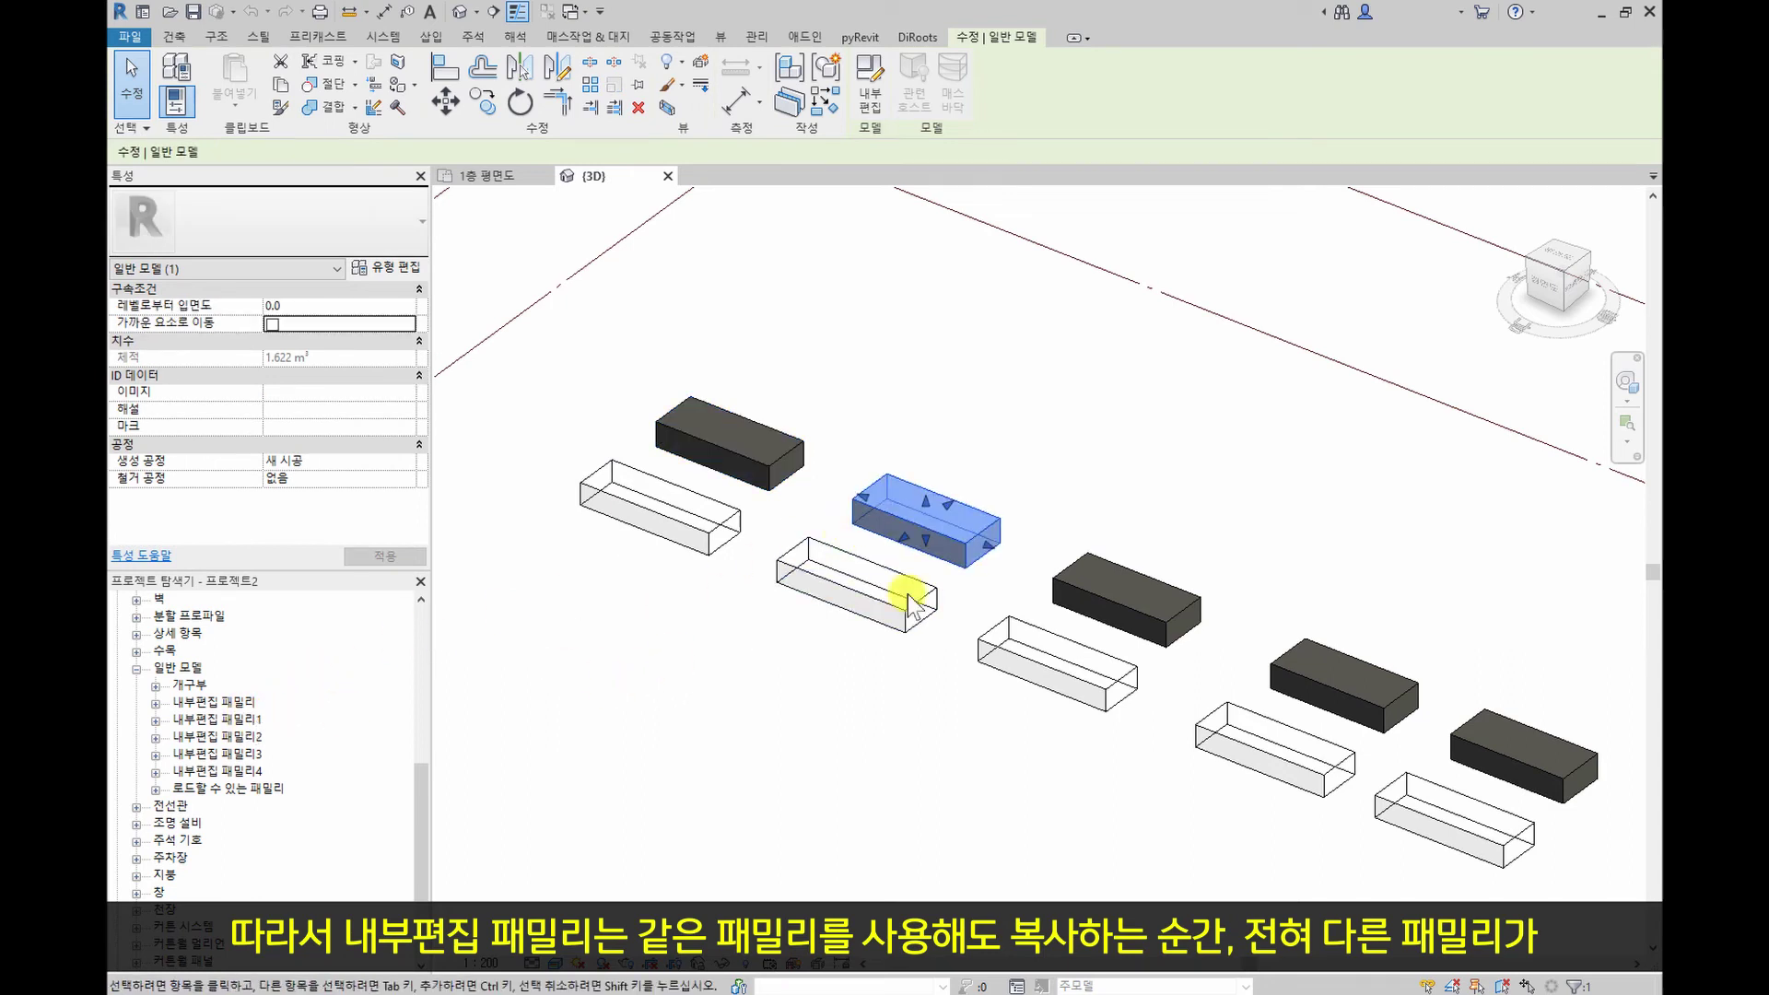
{"action": "left_click", "coordinate": [1064, 594]}
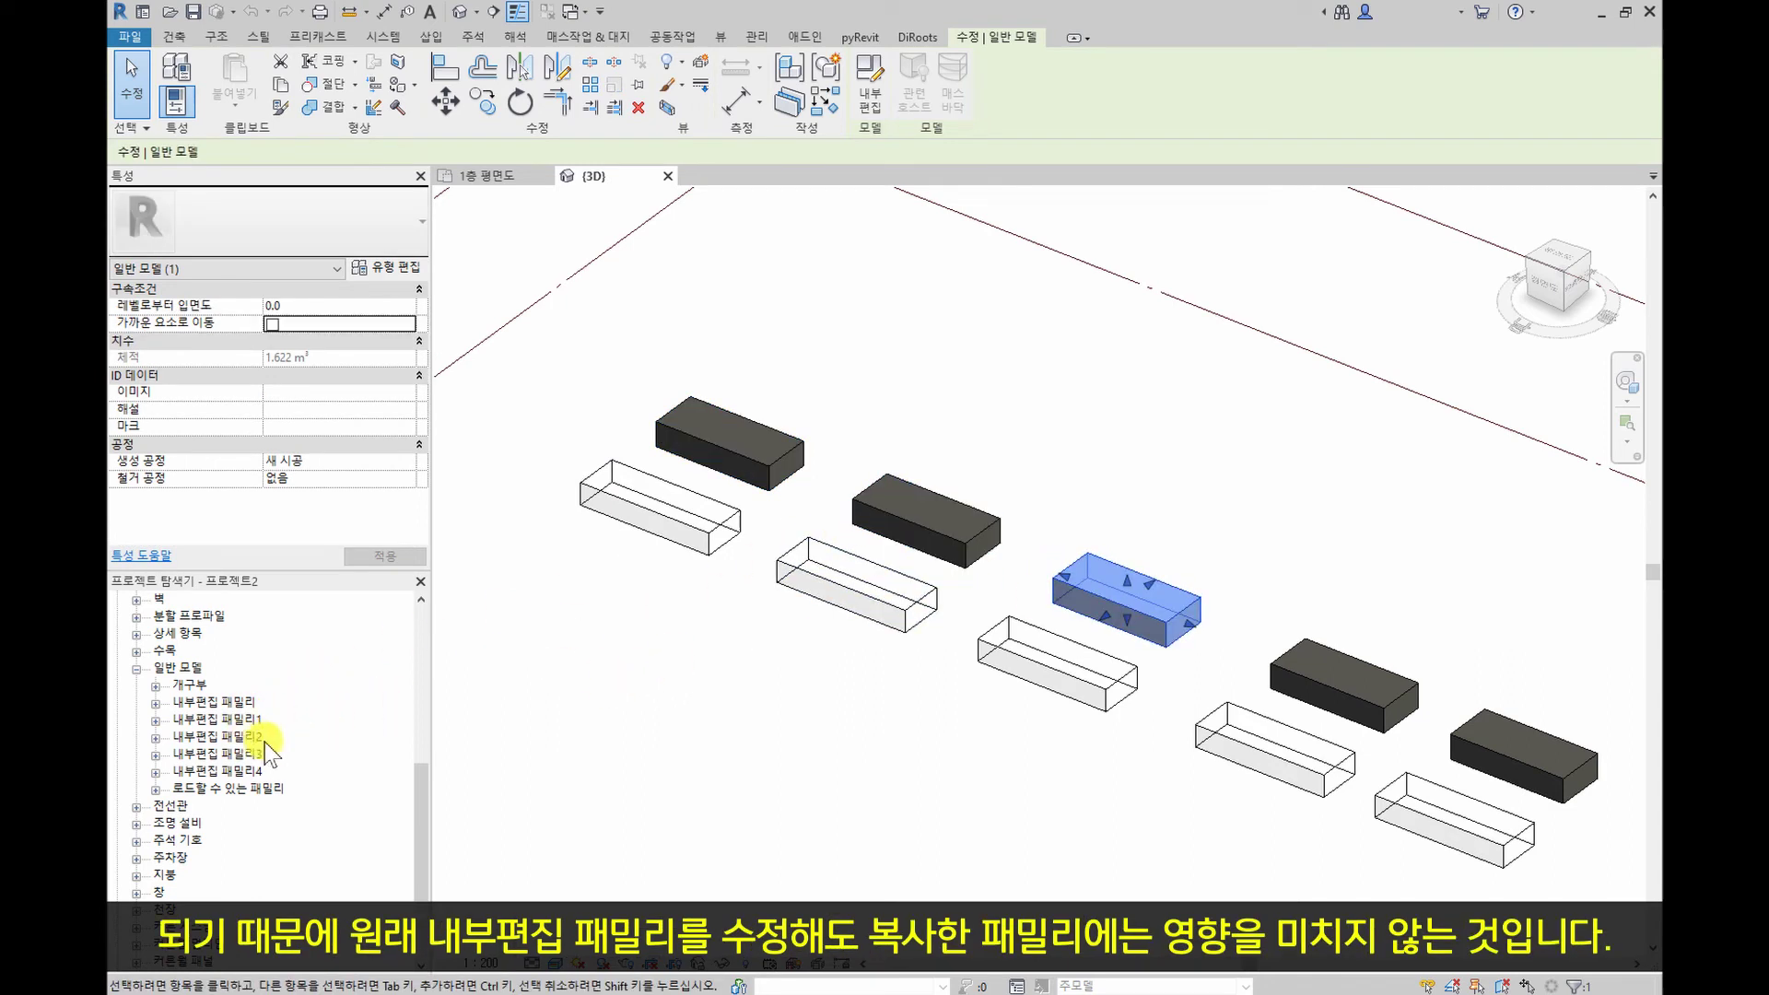
{"action": "left_click", "coordinate": [903, 803]}
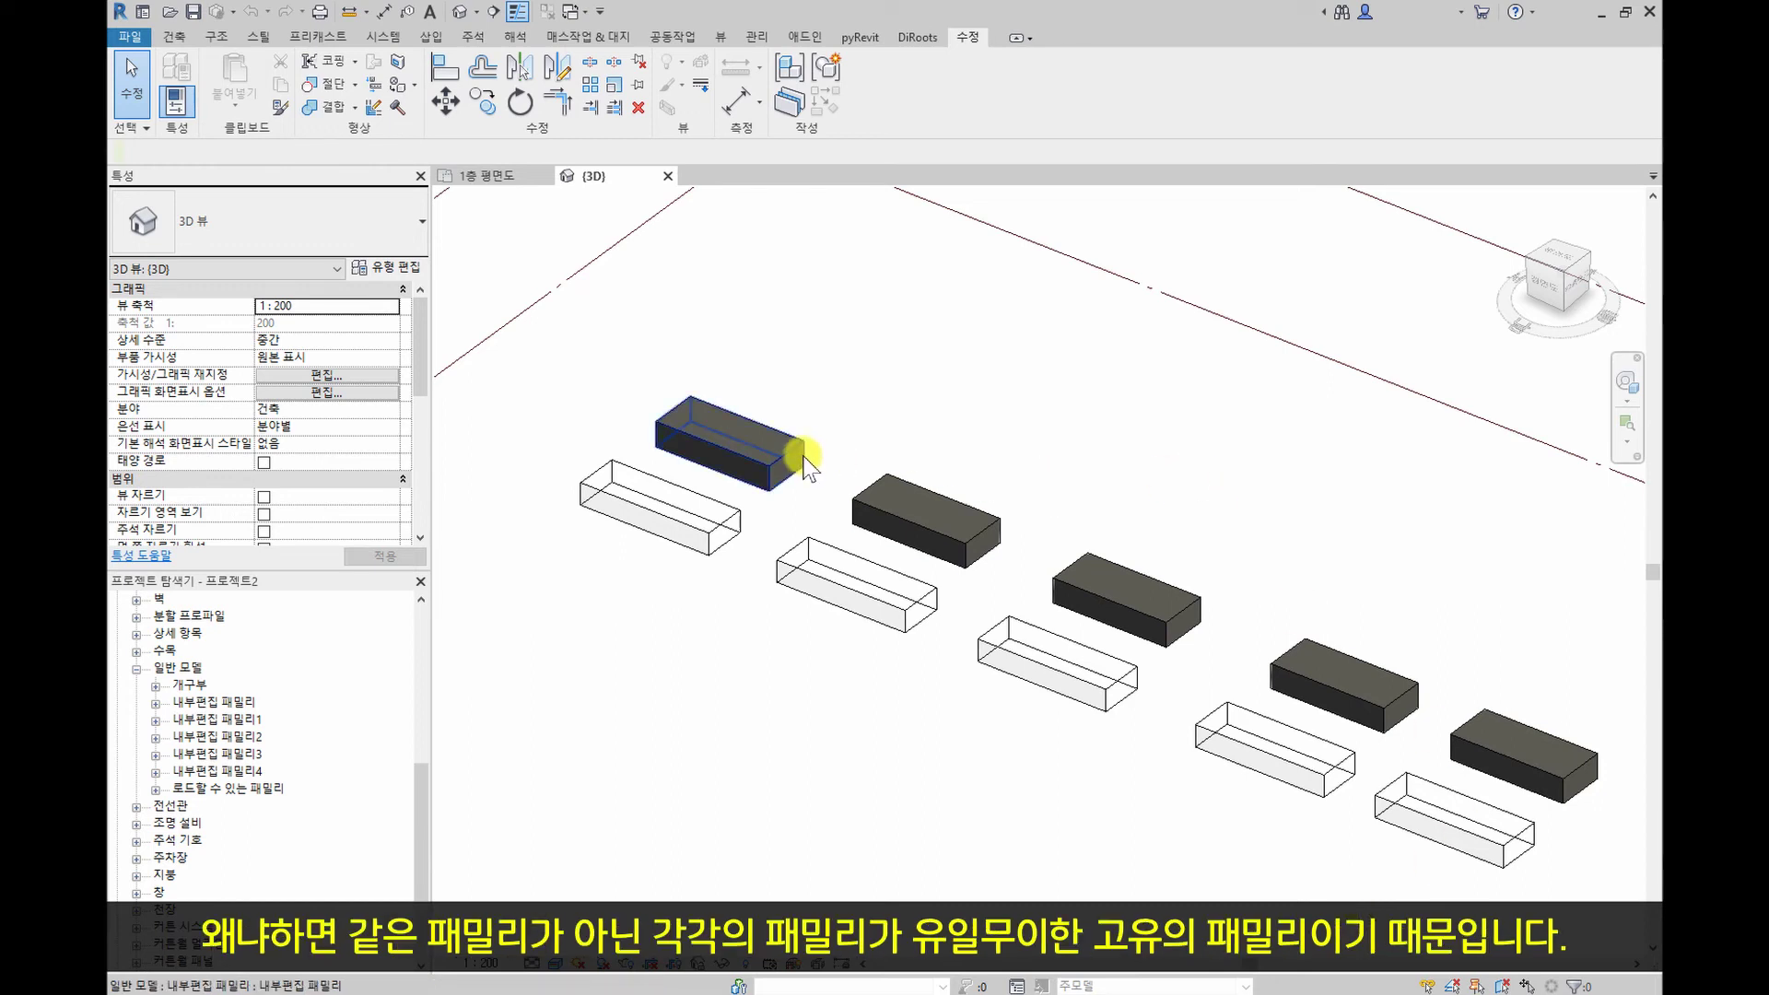
Stretch each of the five in-place boxes individually to about three times its depth, extending away from the loadable row
{"action": "left_click", "coordinate": [760, 431]}
{"action": "left_click_drag", "start_coordinate": [761, 435], "coordinate": [1024, 449]}
{"action": "left_click", "coordinate": [954, 498]}
{"action": "left_click", "coordinate": [1135, 629]}
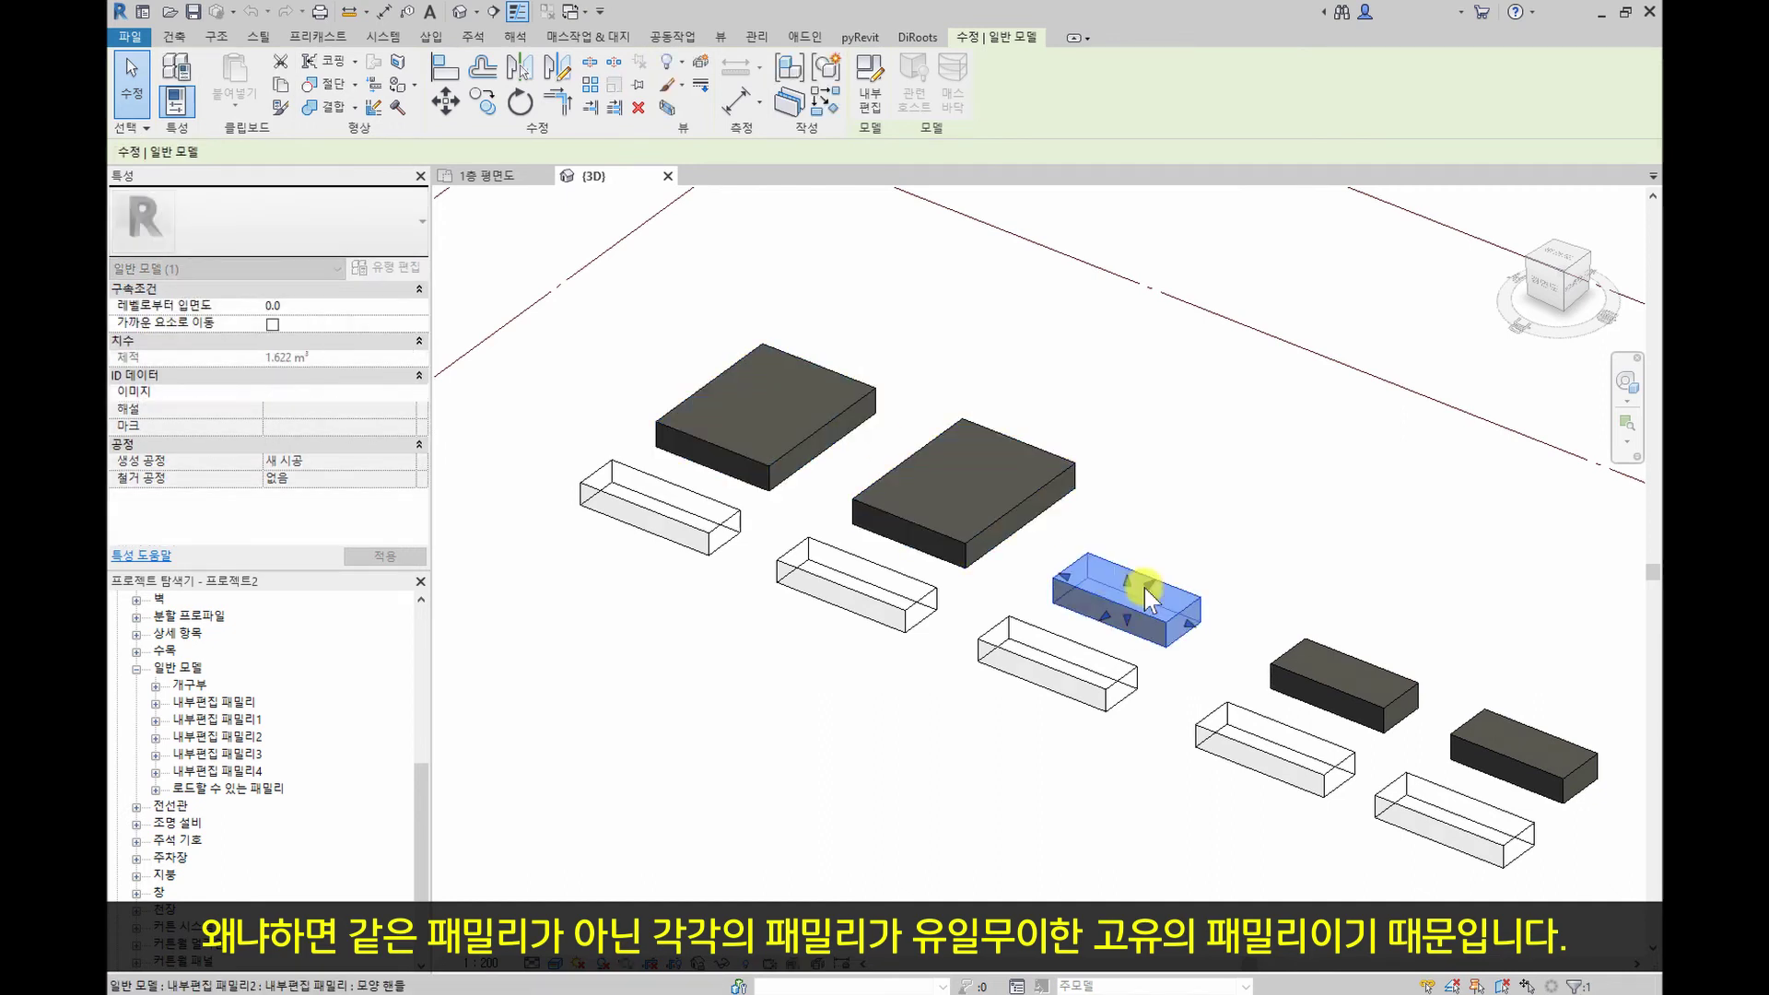
{"action": "left_click_drag", "start_coordinate": [1147, 578], "coordinate": [1221, 537]}
{"action": "left_click", "coordinate": [1349, 686]}
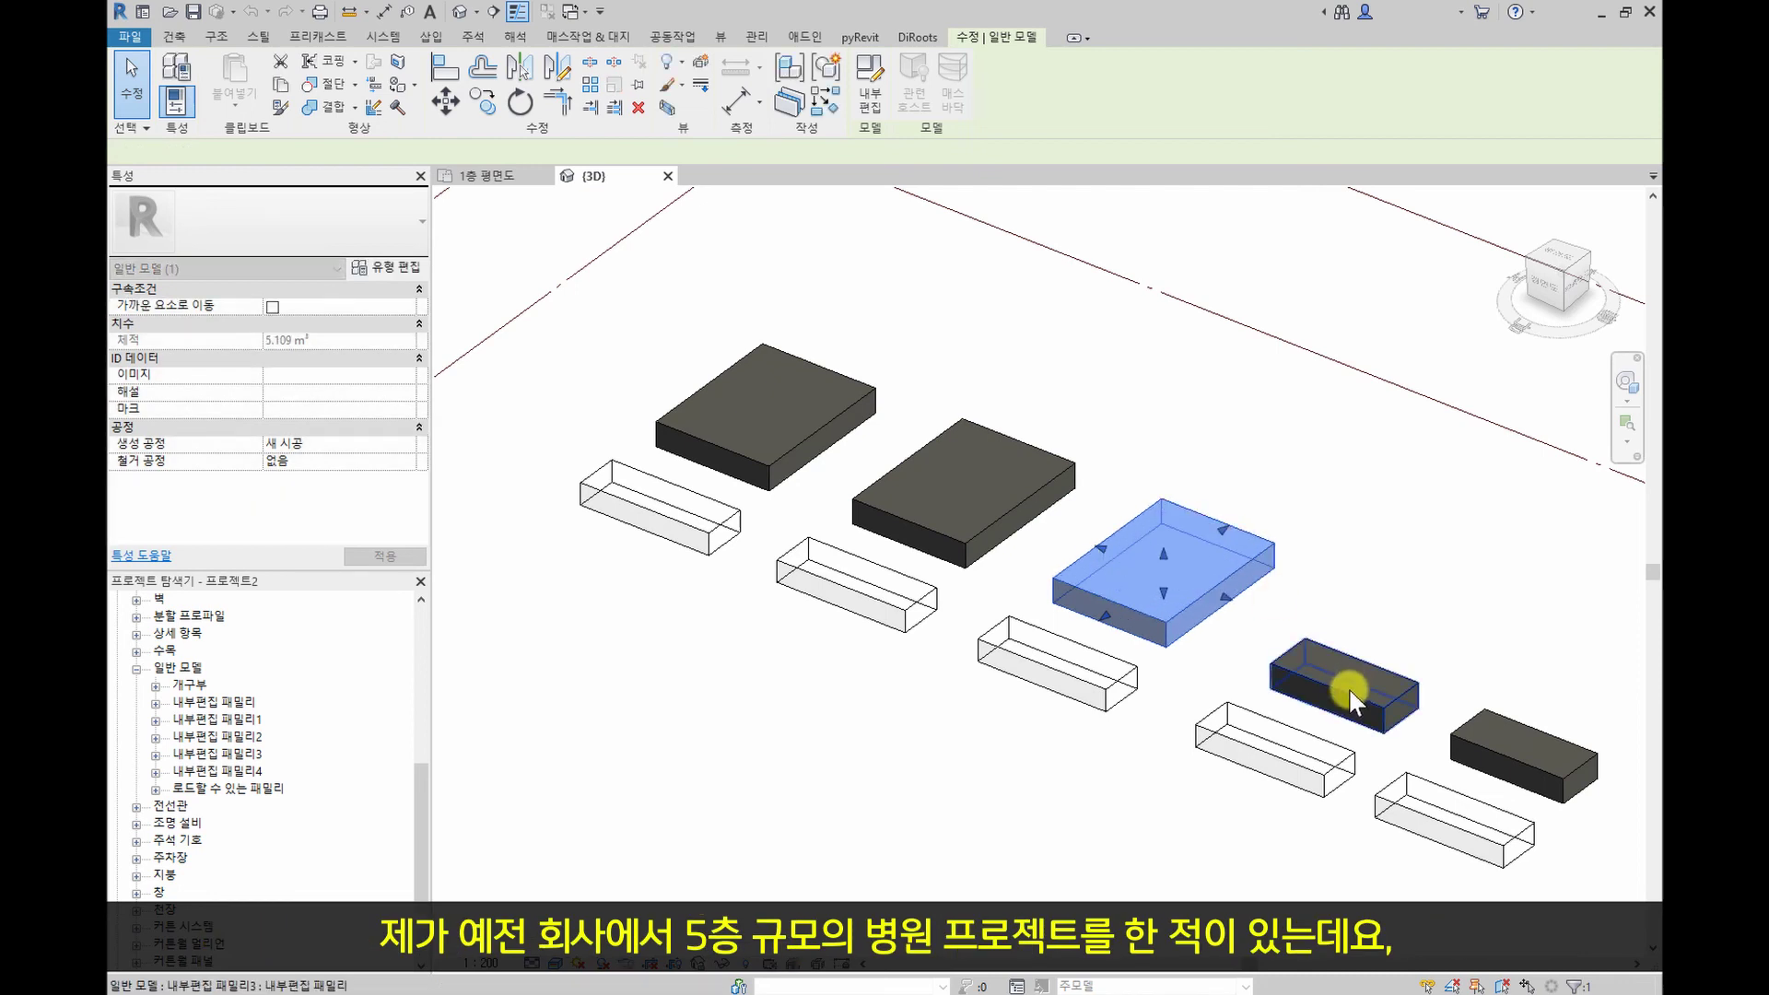
{"action": "left_click_drag", "start_coordinate": [1379, 671], "coordinate": [1446, 617]}
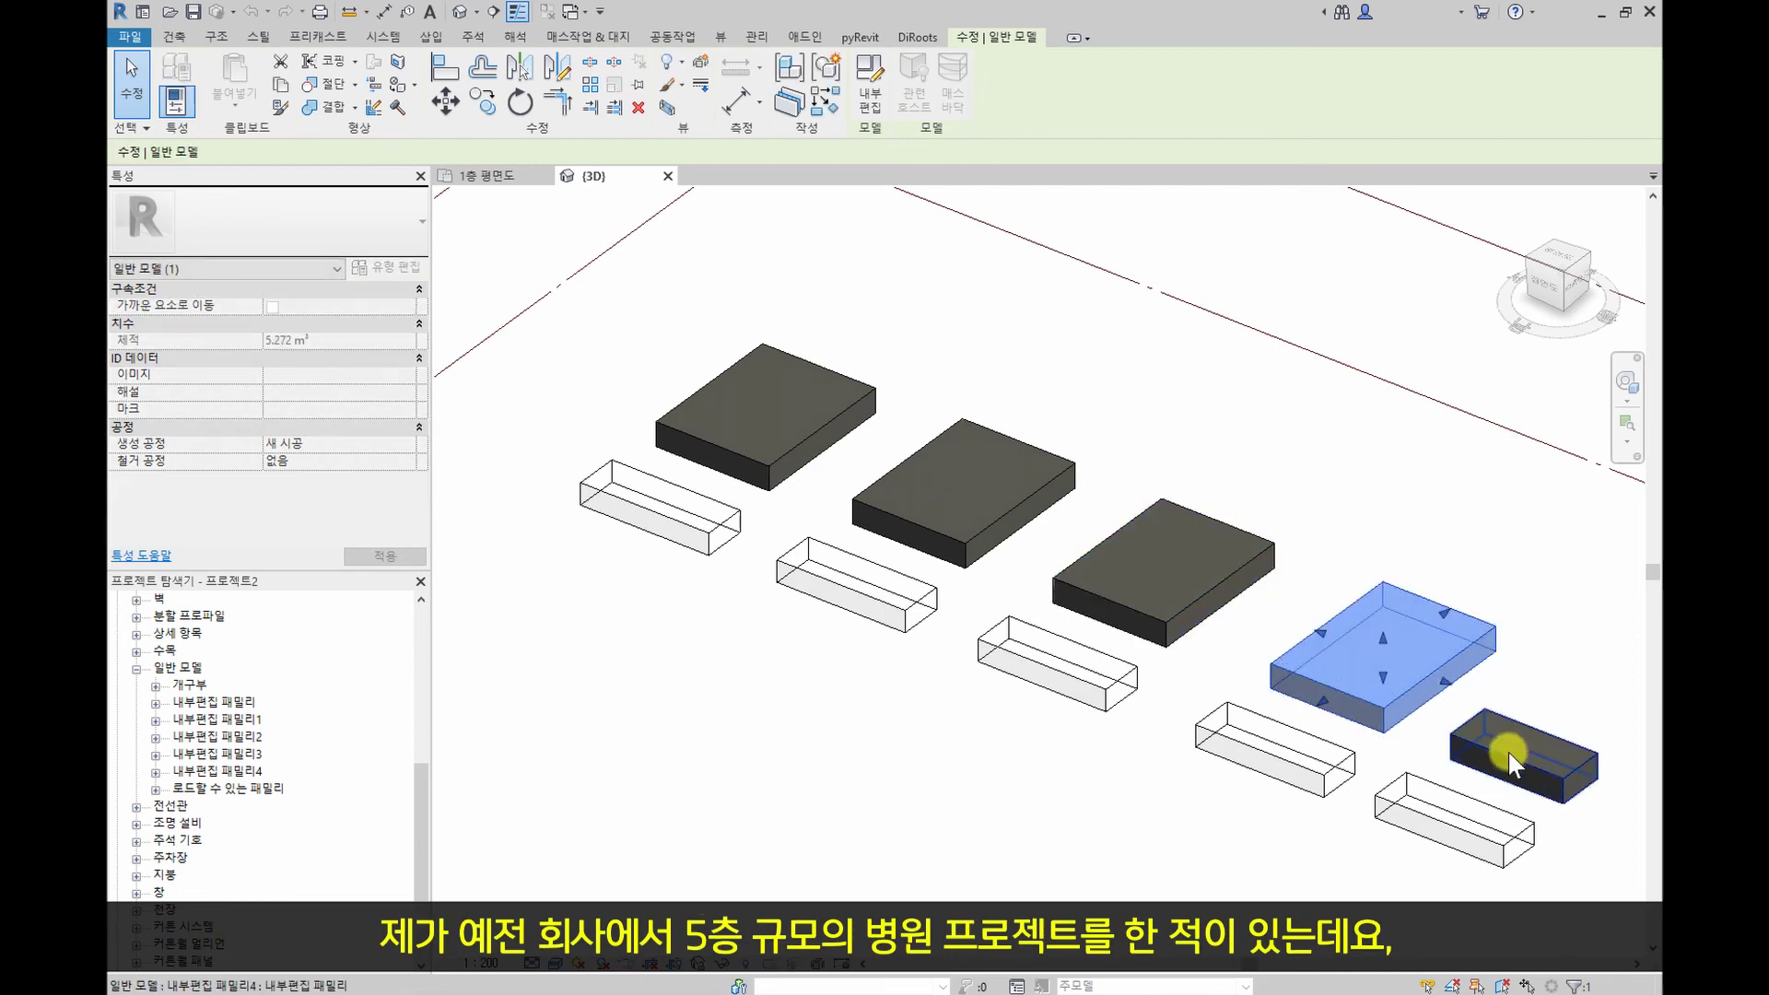
{"action": "left_click", "coordinate": [1532, 729]}
{"action": "left_click_drag", "start_coordinate": [1532, 729], "coordinate": [1603, 675]}
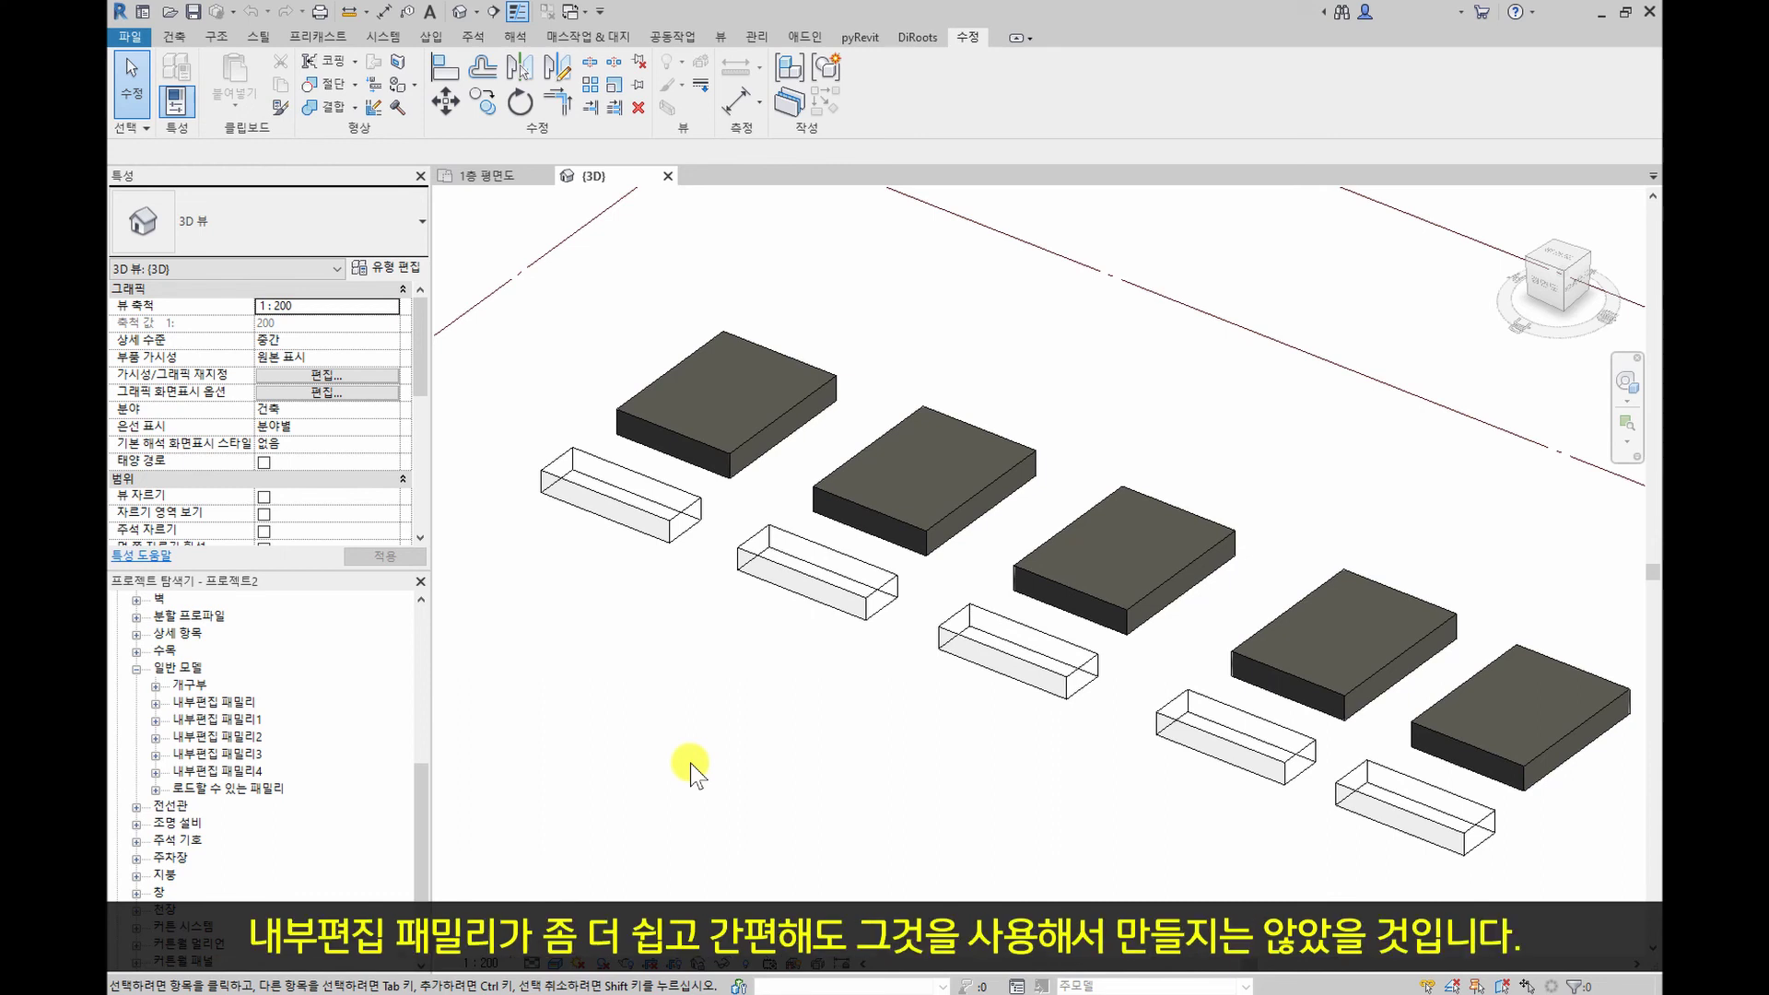
Set the Depth type parameter of the loadable box family to 3000
{"action": "left_click", "coordinate": [672, 515]}
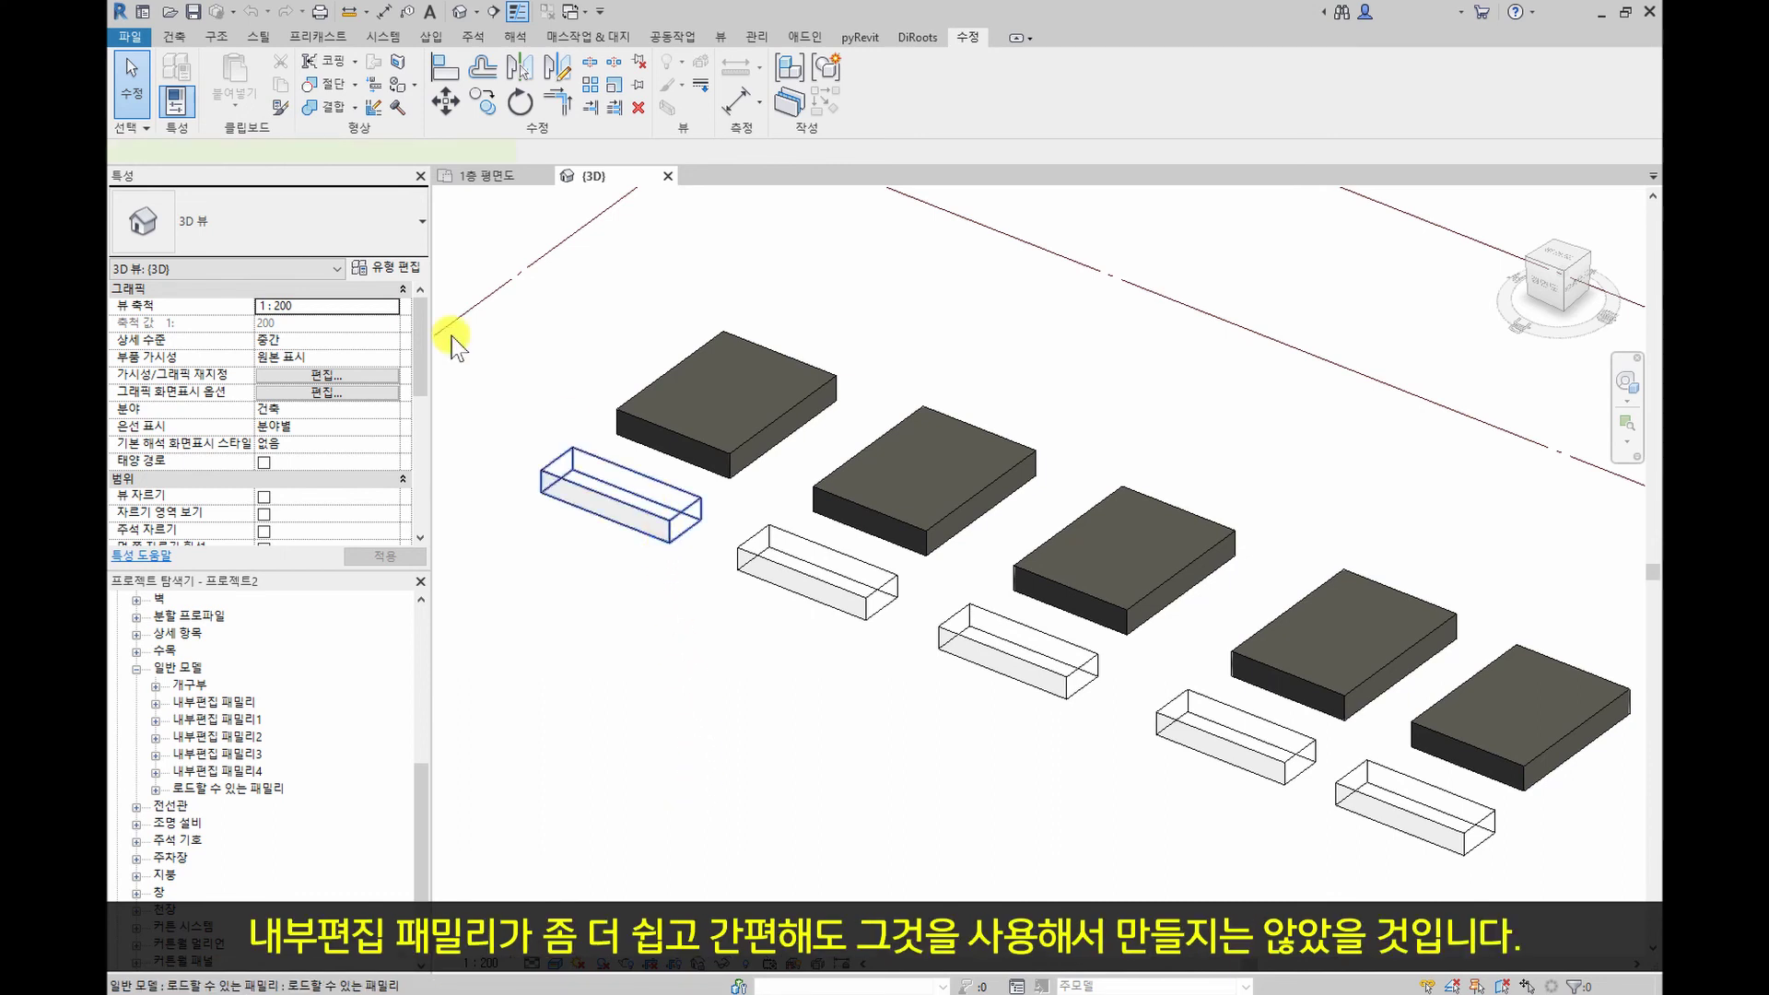
{"action": "left_click", "coordinate": [412, 269]}
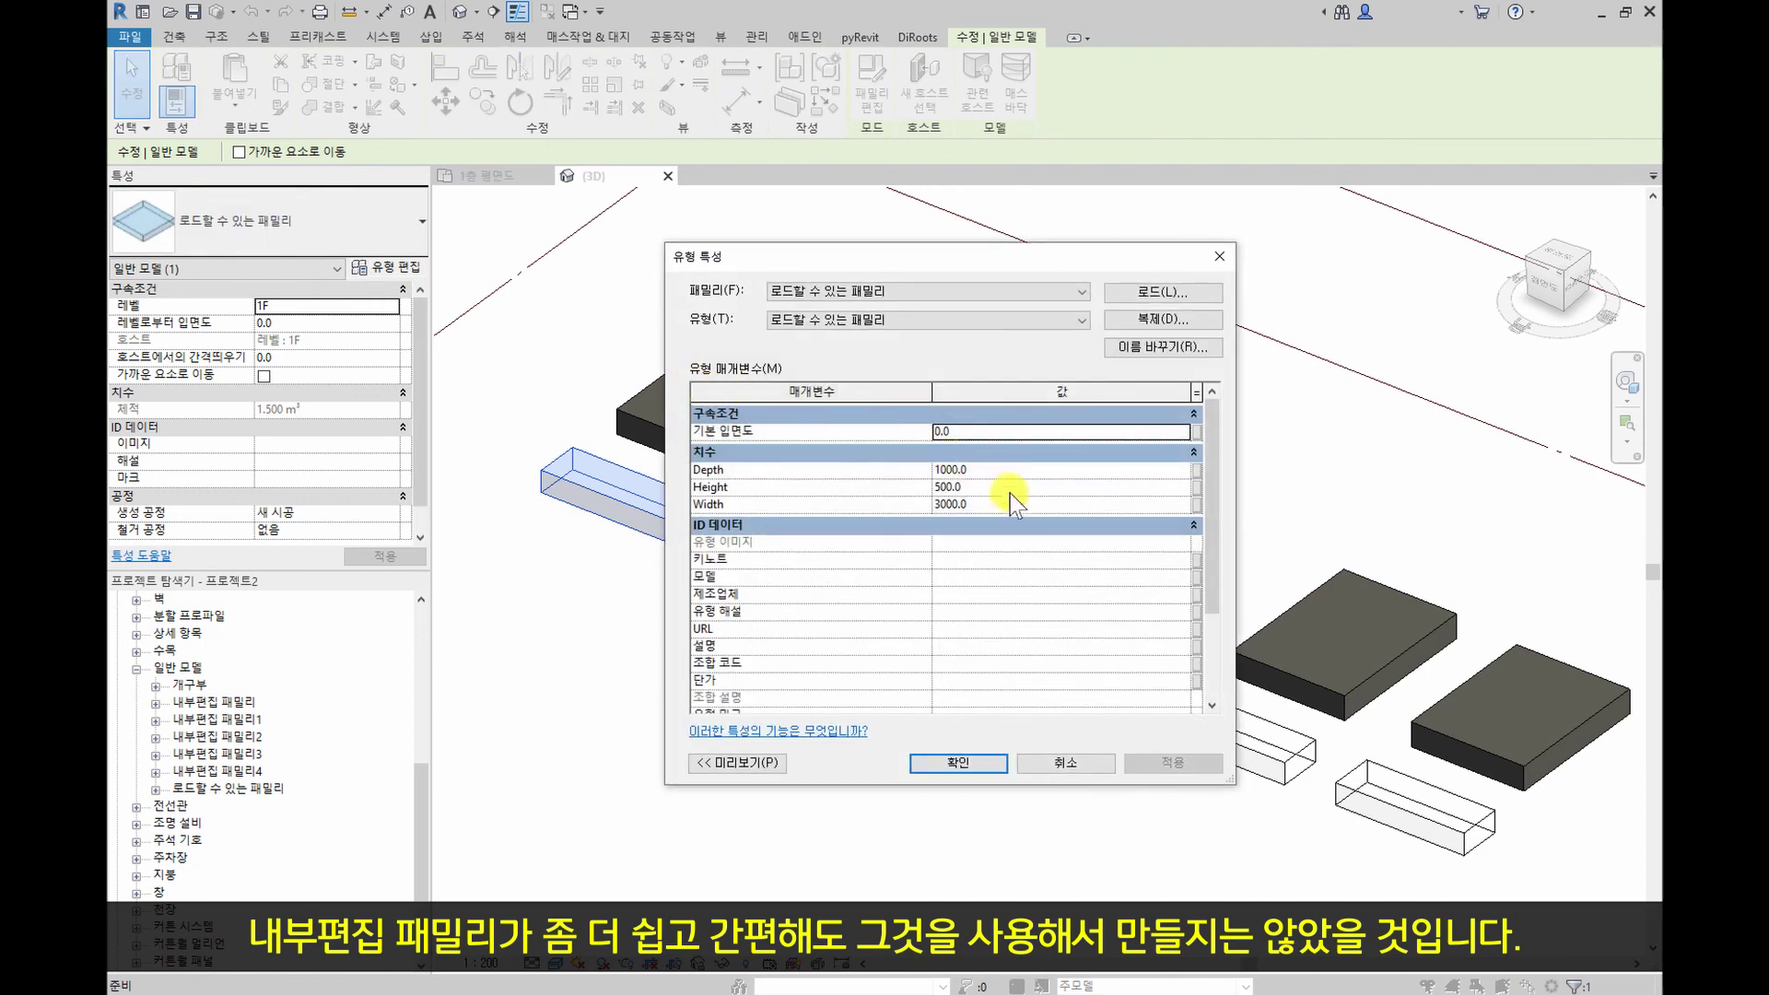
{"action": "left_click", "coordinate": [1036, 463]}
{"action": "type", "text": "3"}
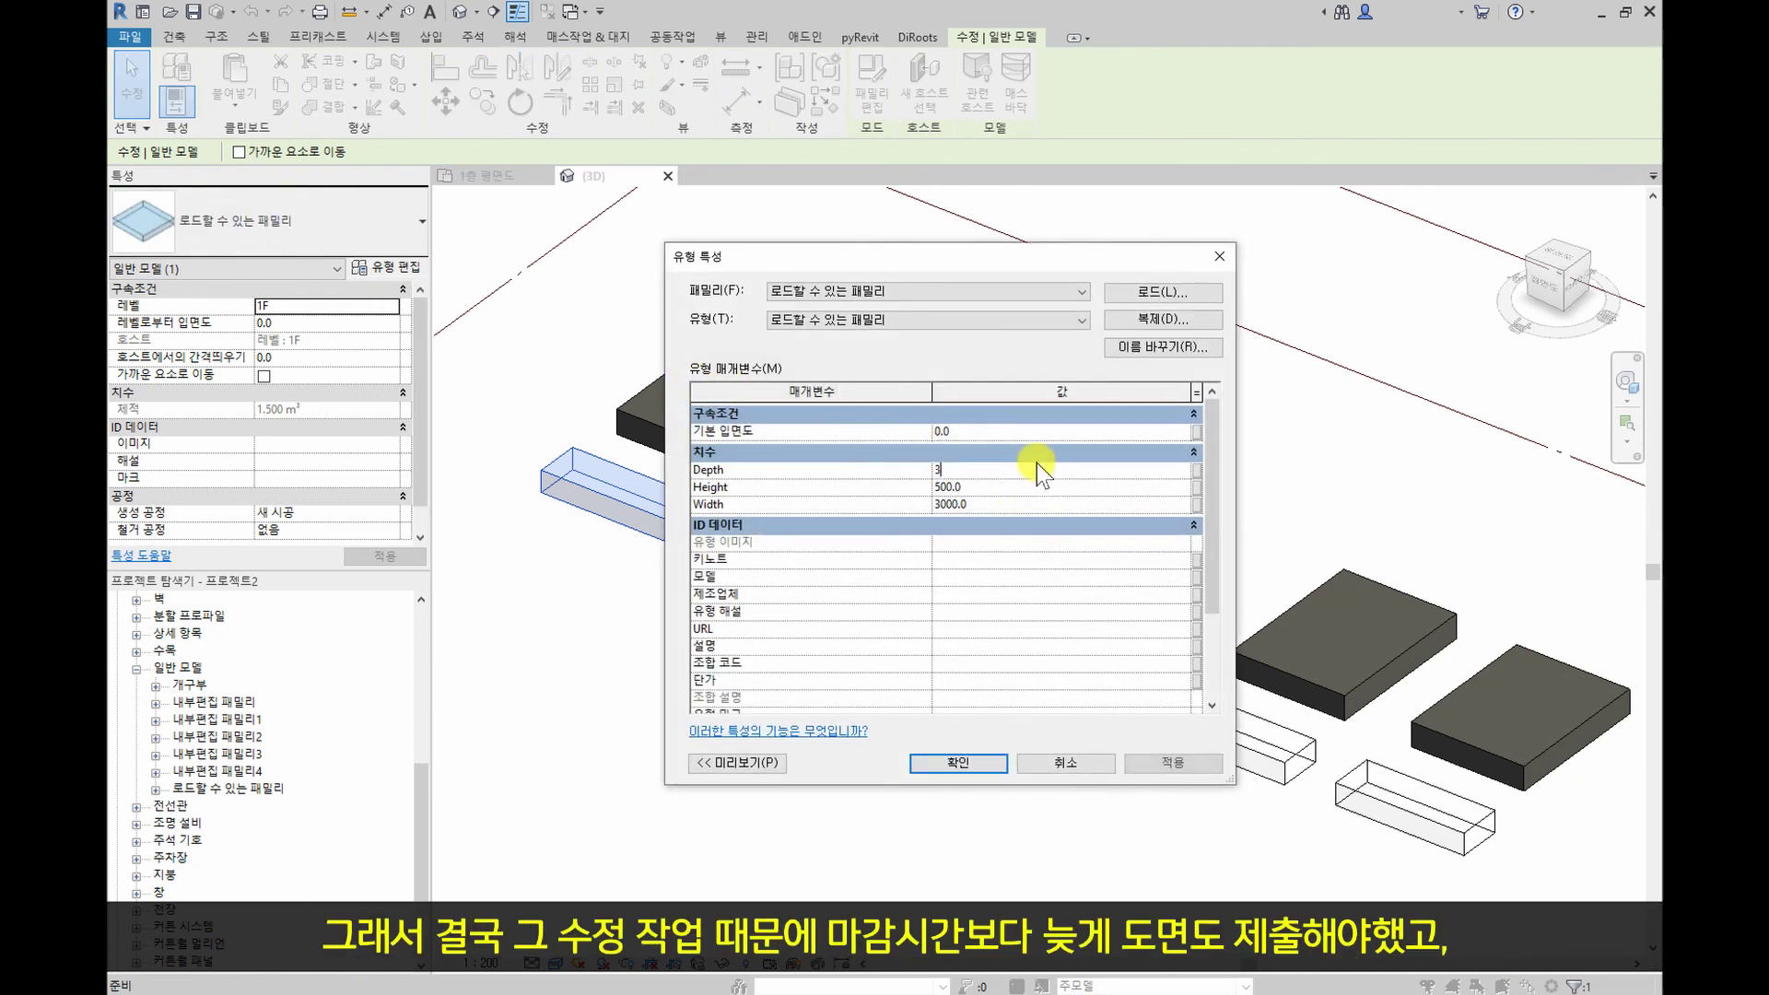
{"action": "type", "text": "000"}
{"action": "left_click", "coordinate": [965, 761]}
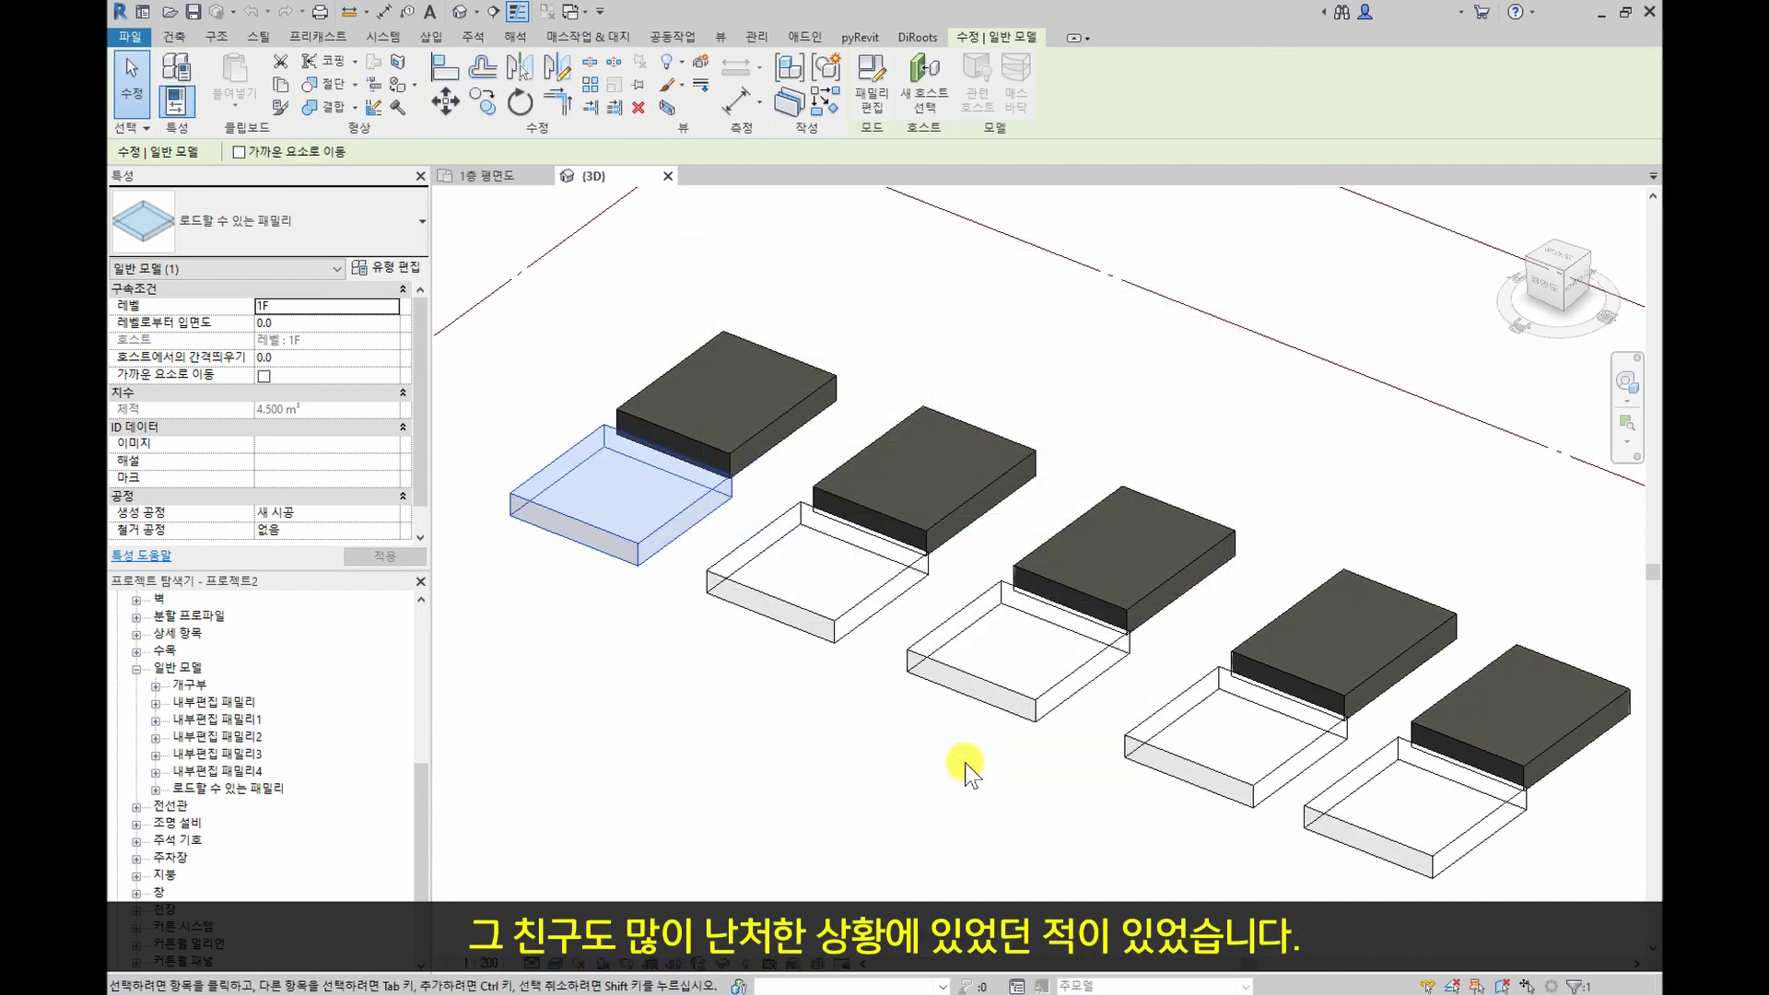
{"action": "left_click", "coordinate": [901, 834]}
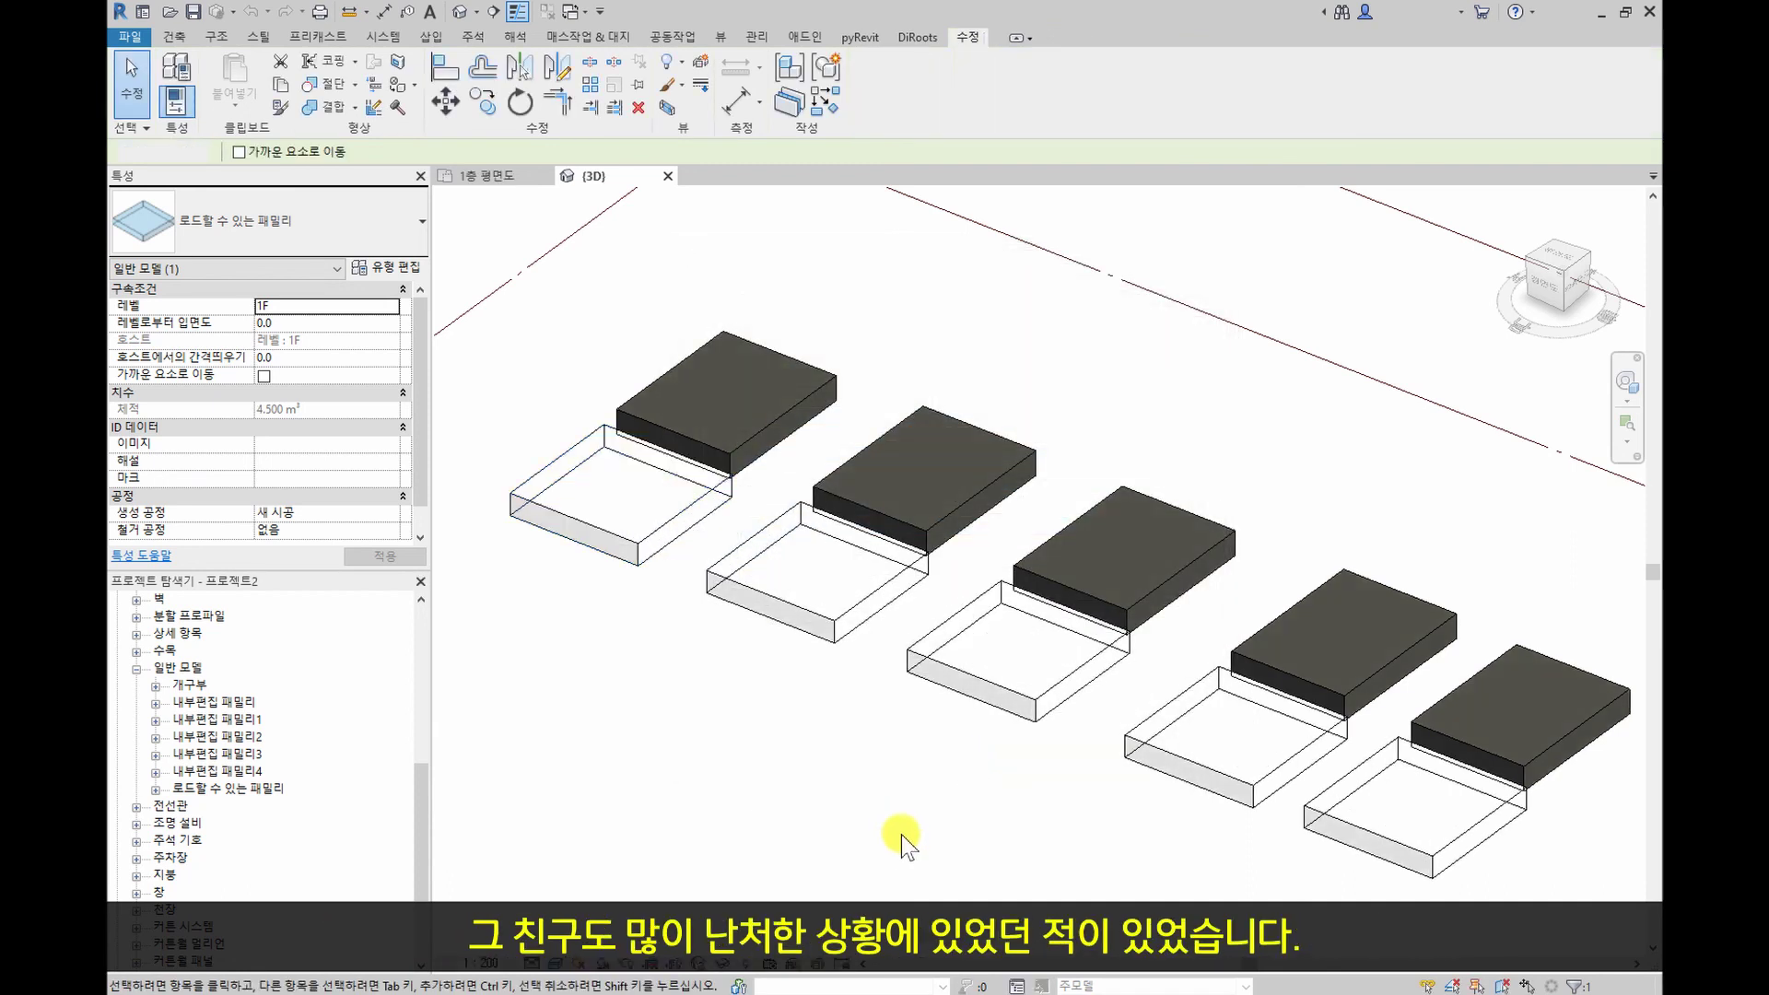